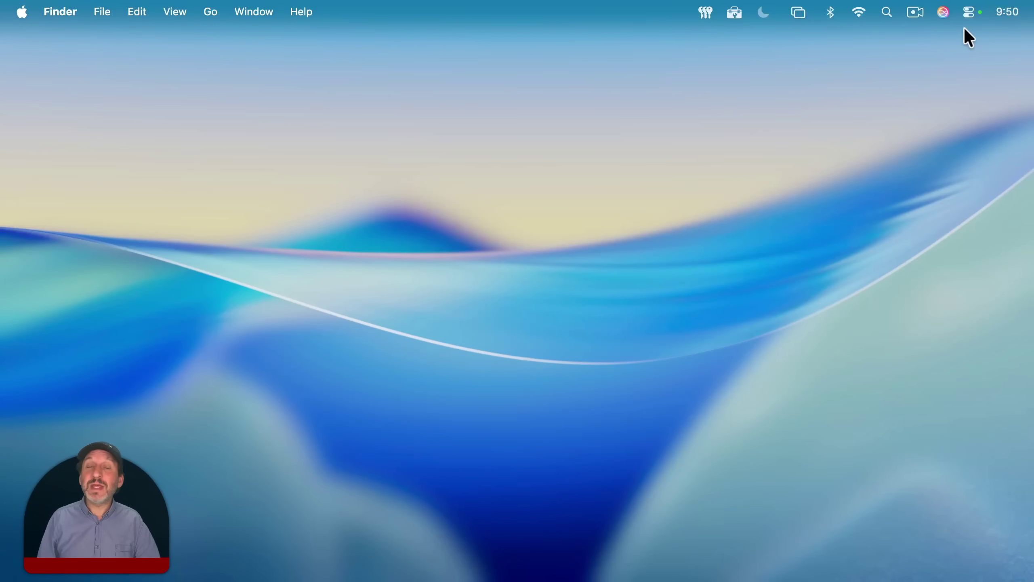
Open the Control Center panel from its menu bar icon.
click(965, 26)
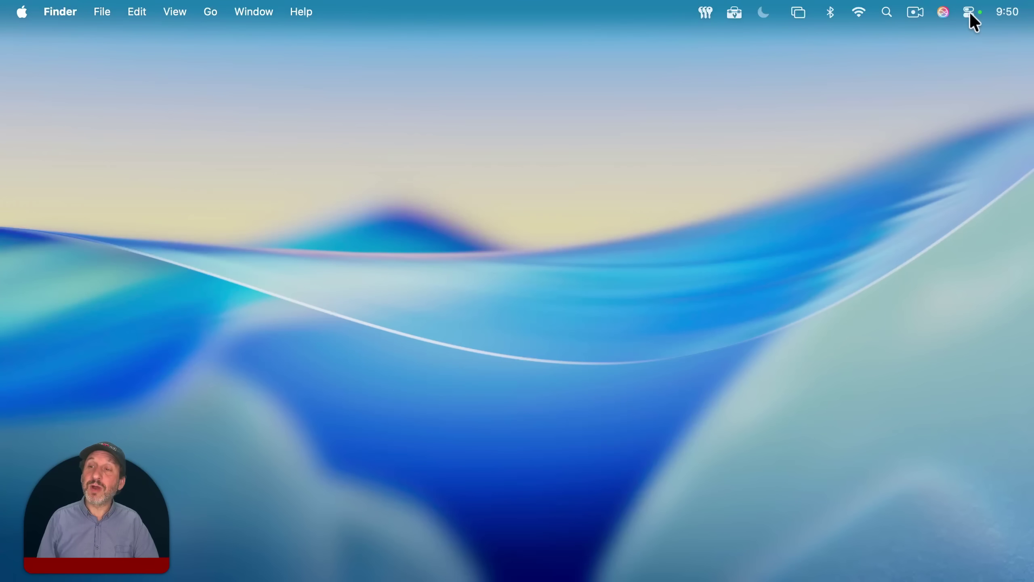
click(971, 16)
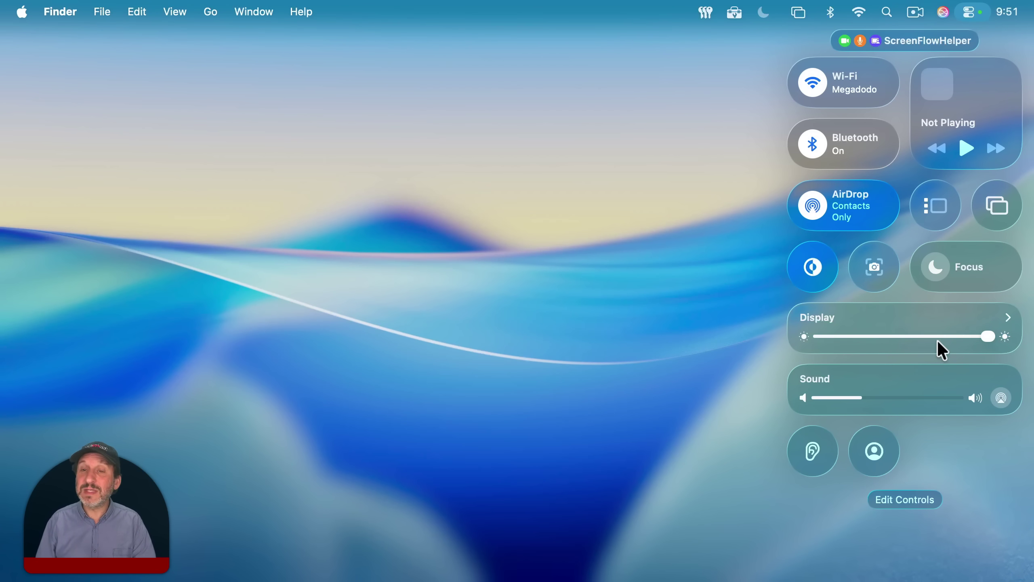
mouse_move(966, 267)
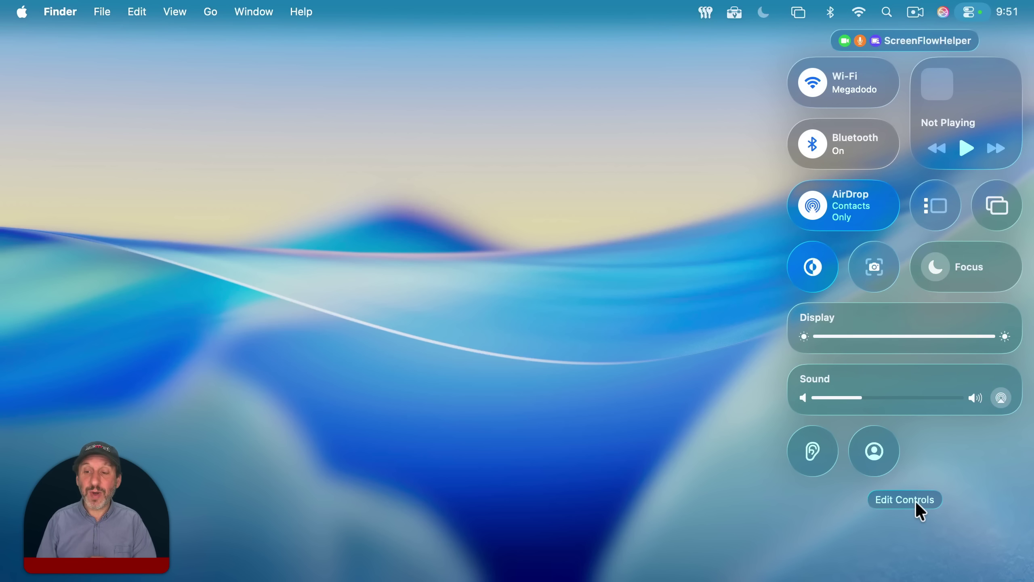
click(908, 498)
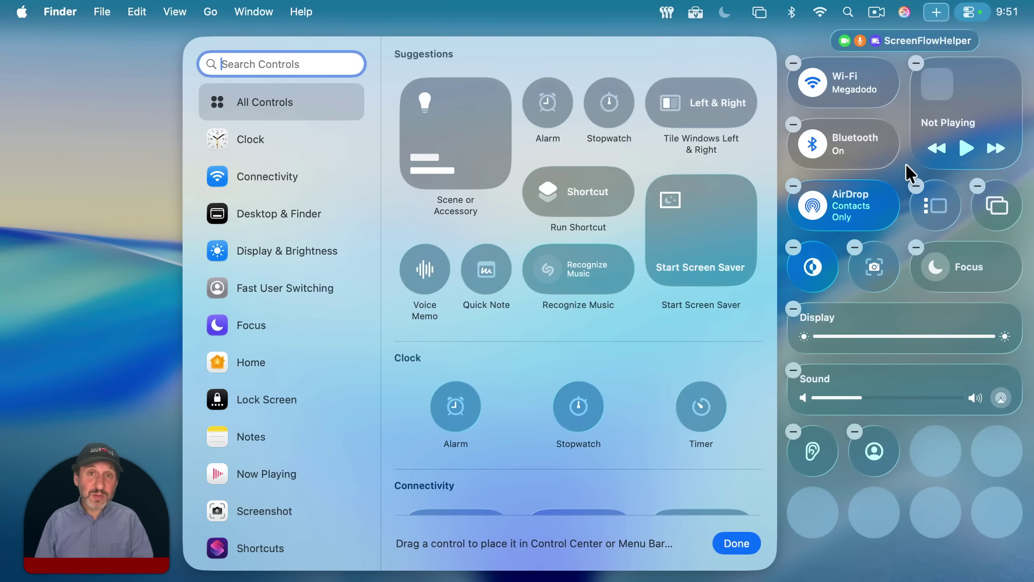
mouse_move(610, 103)
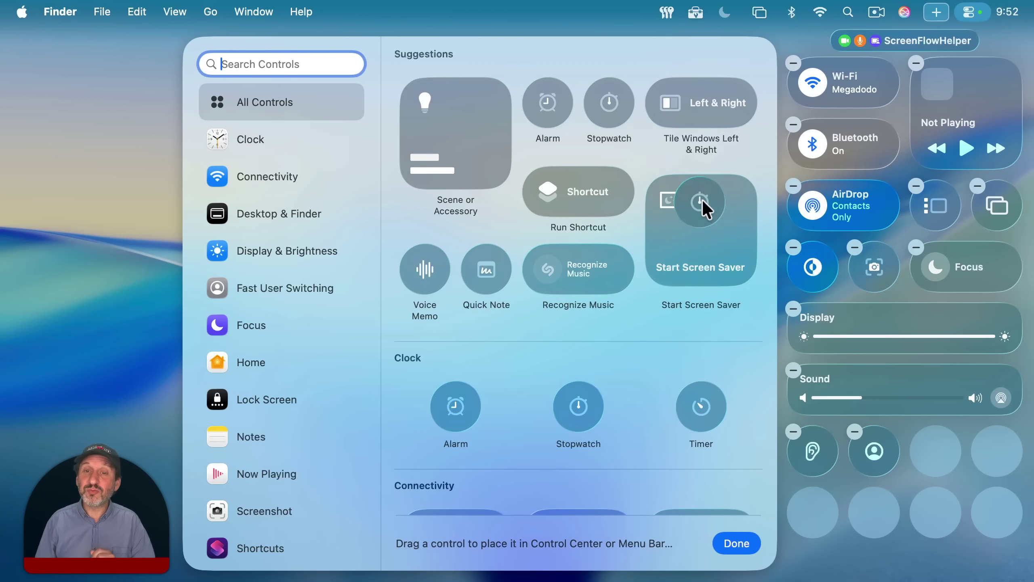
drag(703, 200, 936, 457)
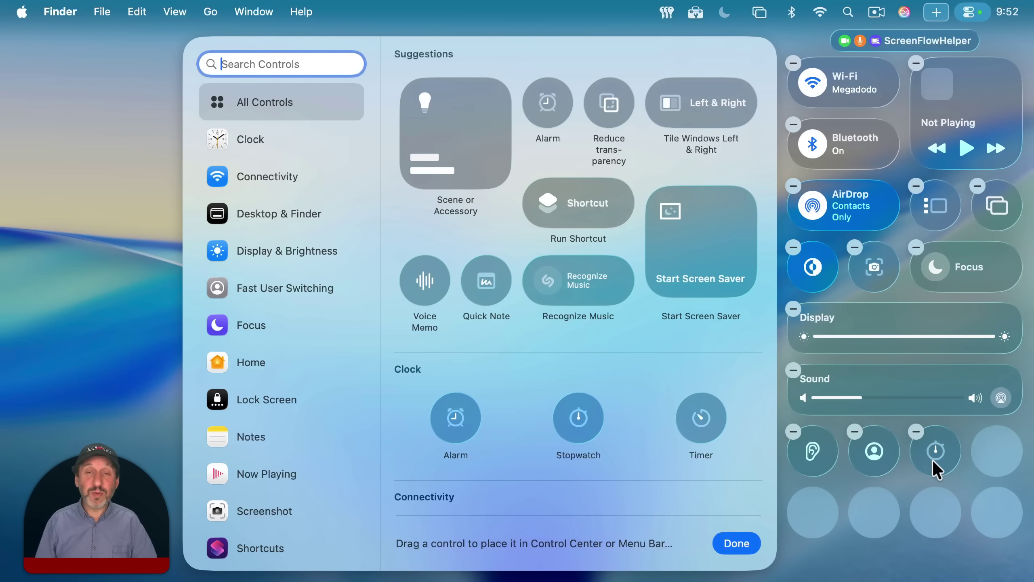
click(917, 432)
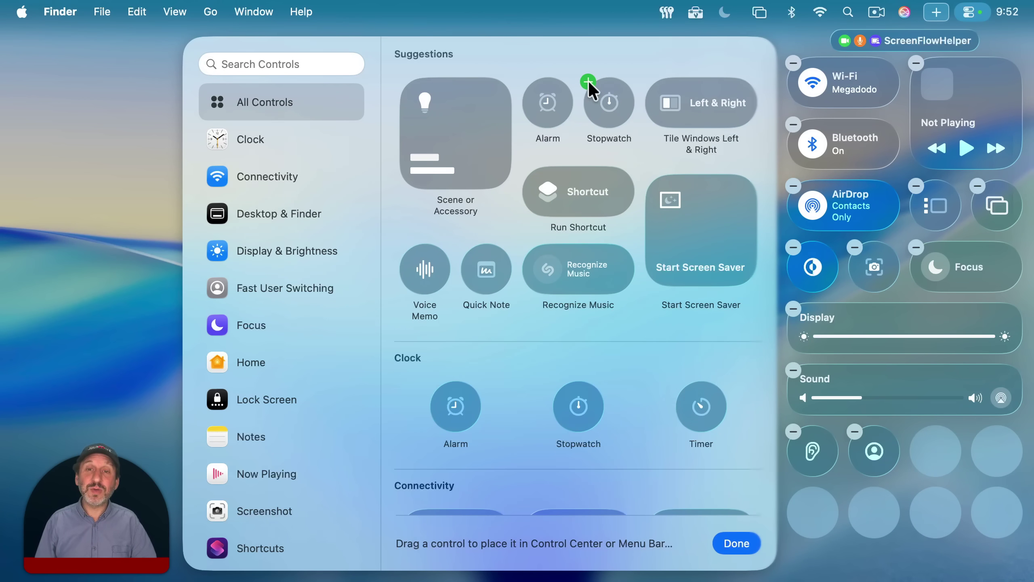
click(588, 81)
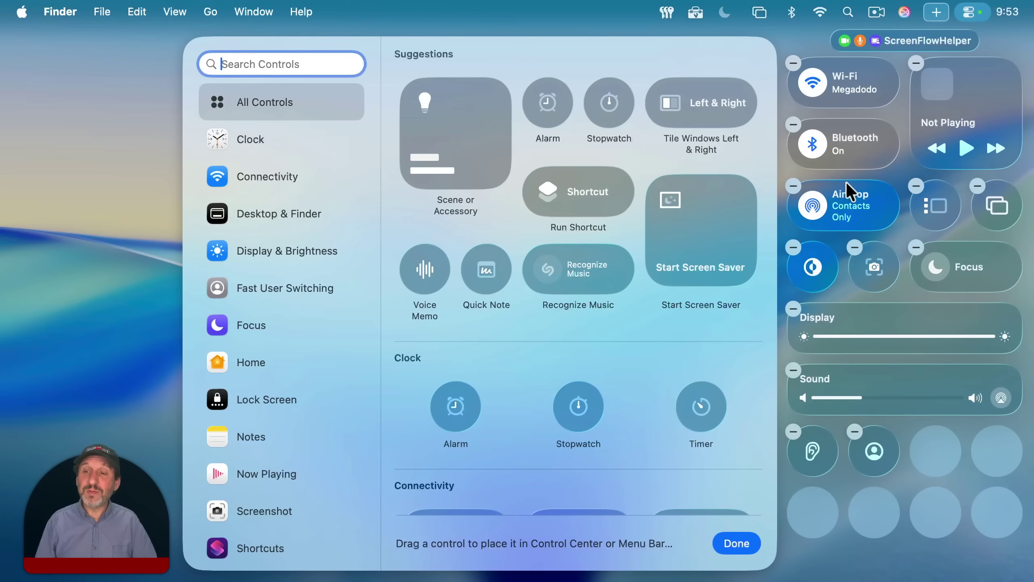
right_click(815, 262)
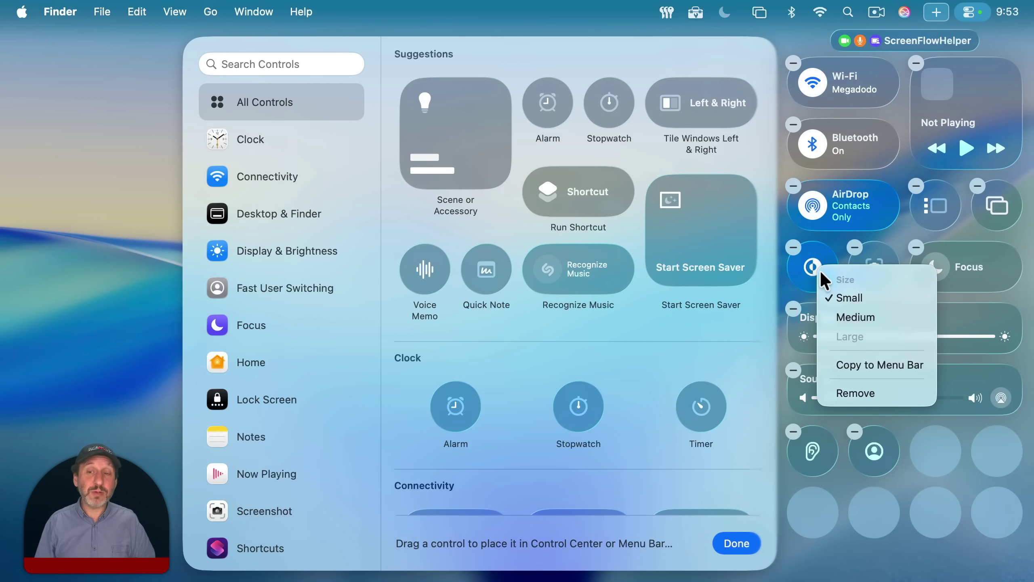
click(885, 352)
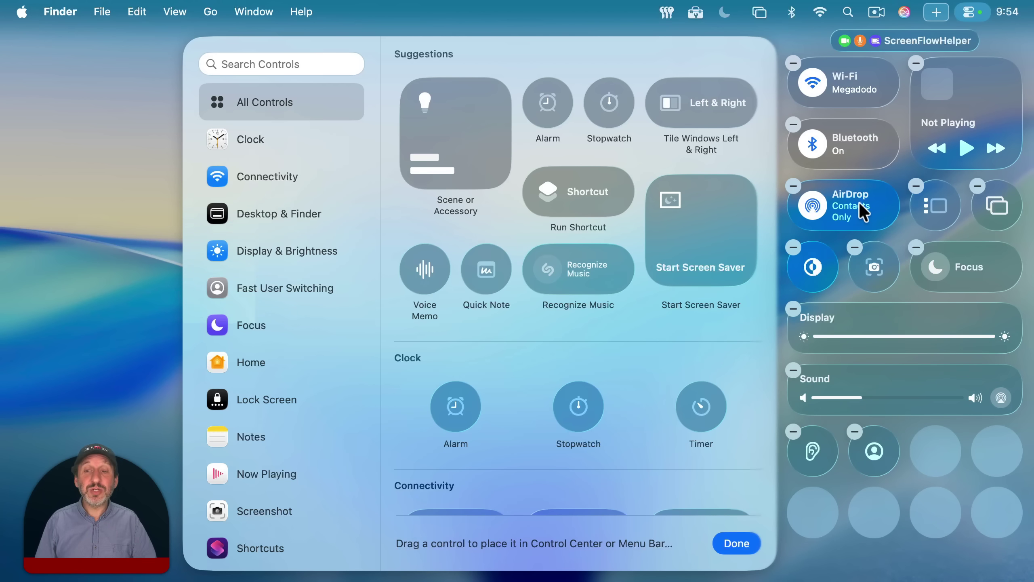
Exit edit mode and view a Control Center control's options menu.
click(732, 545)
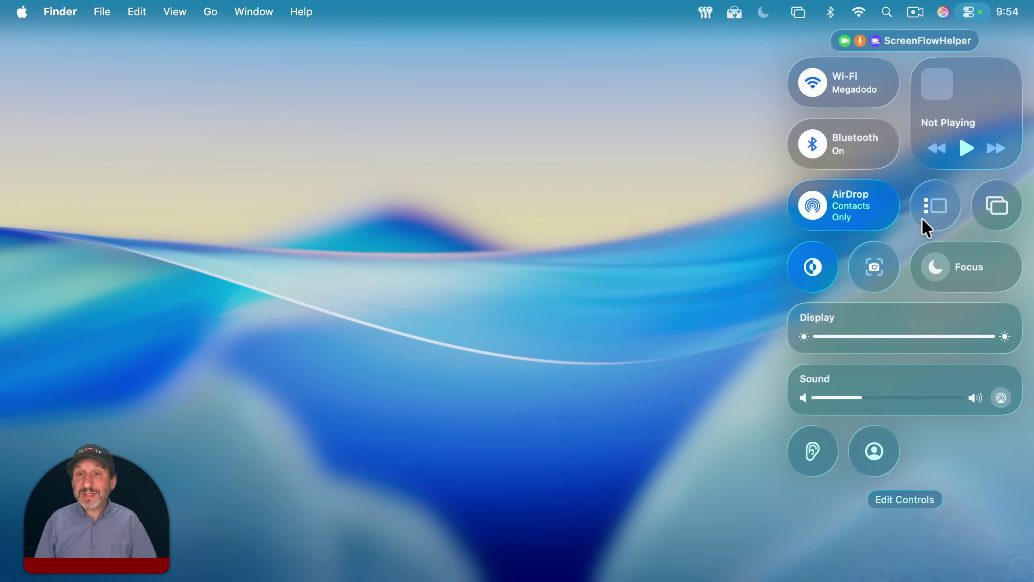
mouse_move(843, 82)
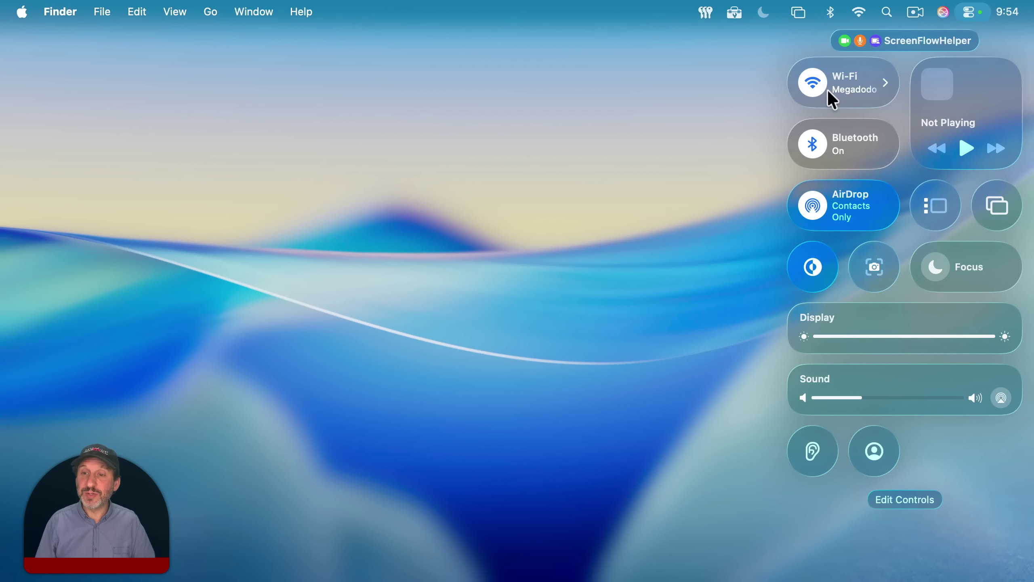
ctrl+click(817, 262)
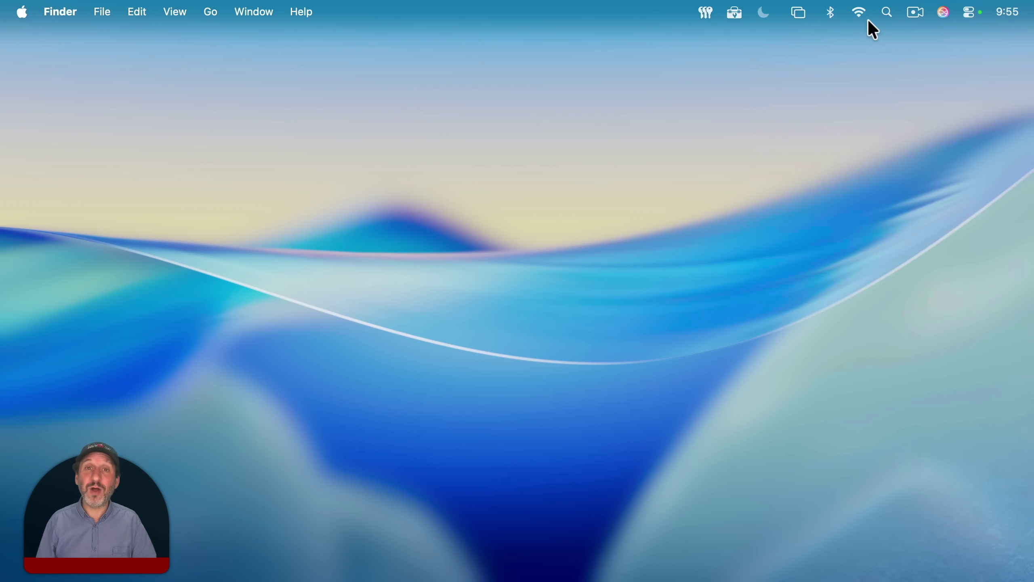
Remove the Wi-Fi icon from the menu bar.
click(970, 12)
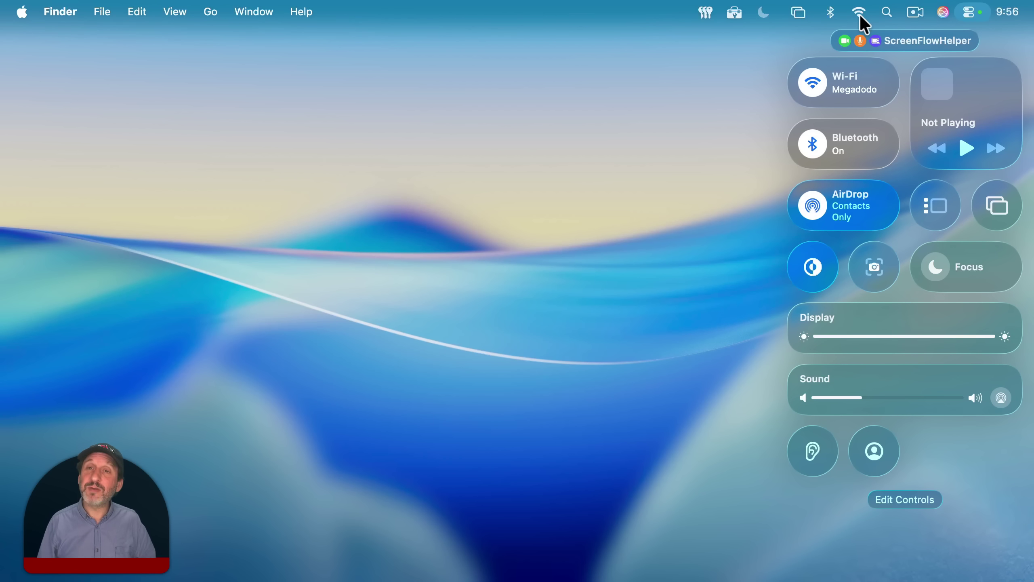
ctrl+click(860, 14)
click(883, 27)
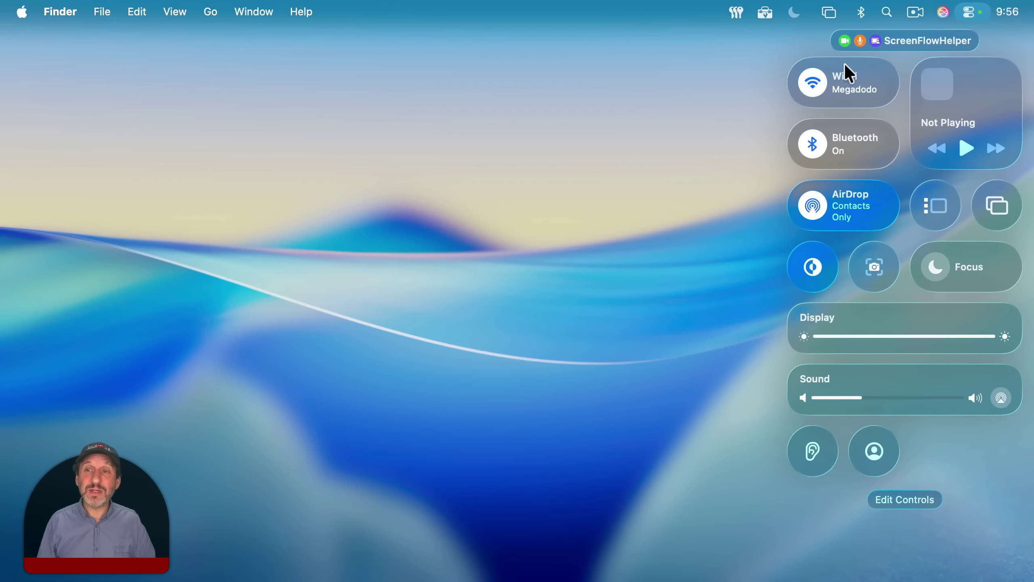
click(769, 74)
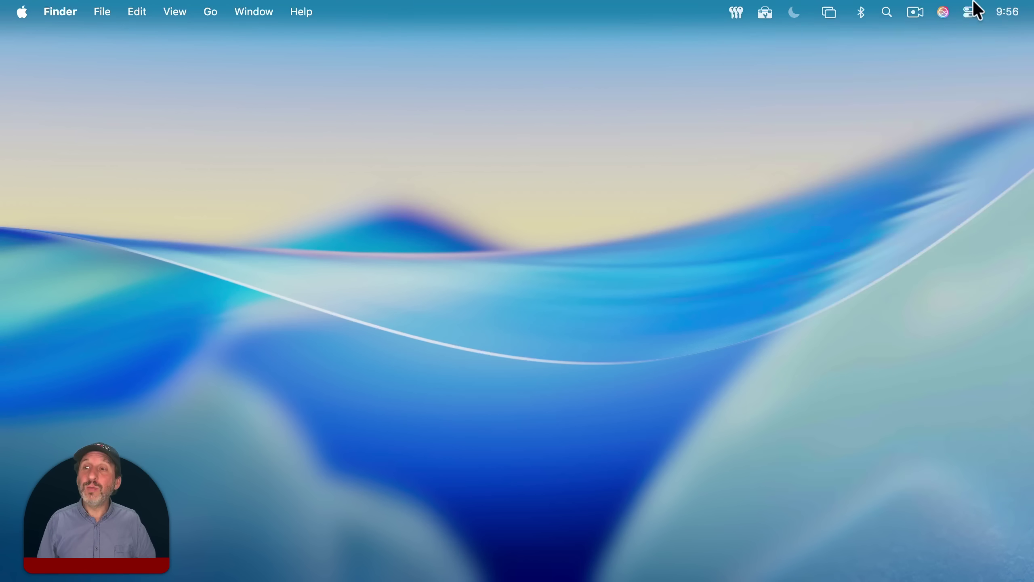
Browse the Wi-Fi network list, then hide Focus from the menu bar.
click(970, 12)
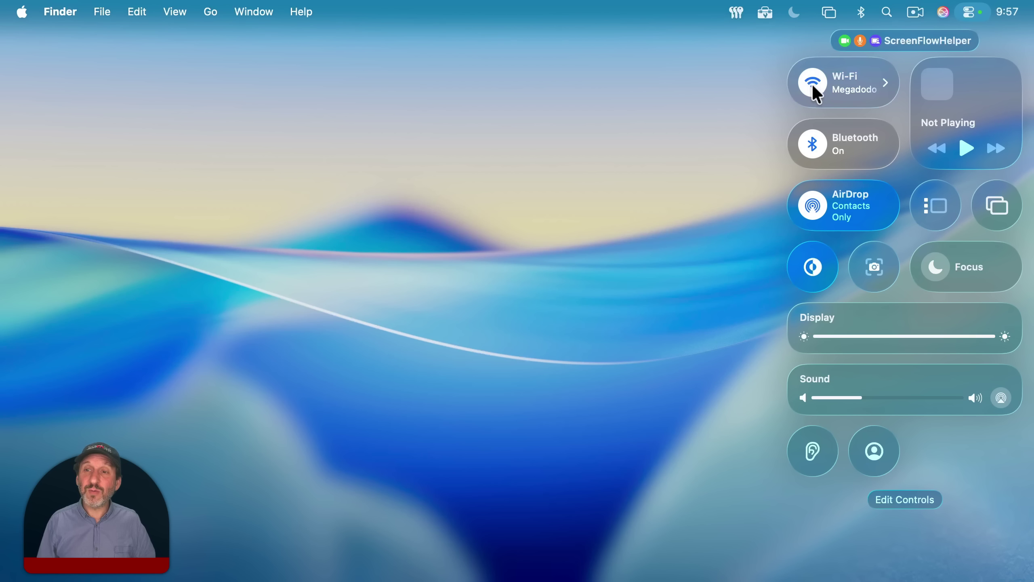
click(885, 82)
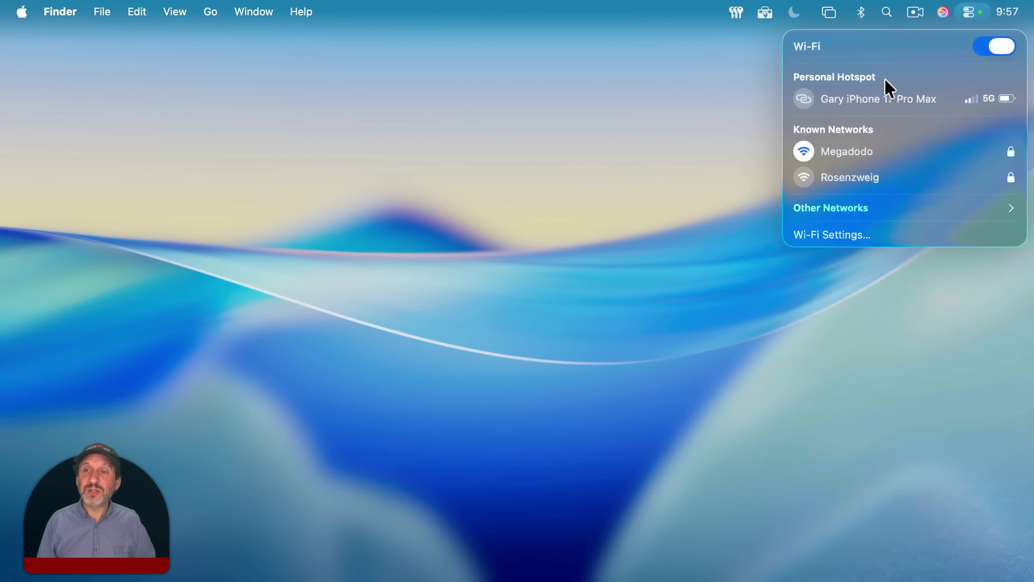
click(739, 127)
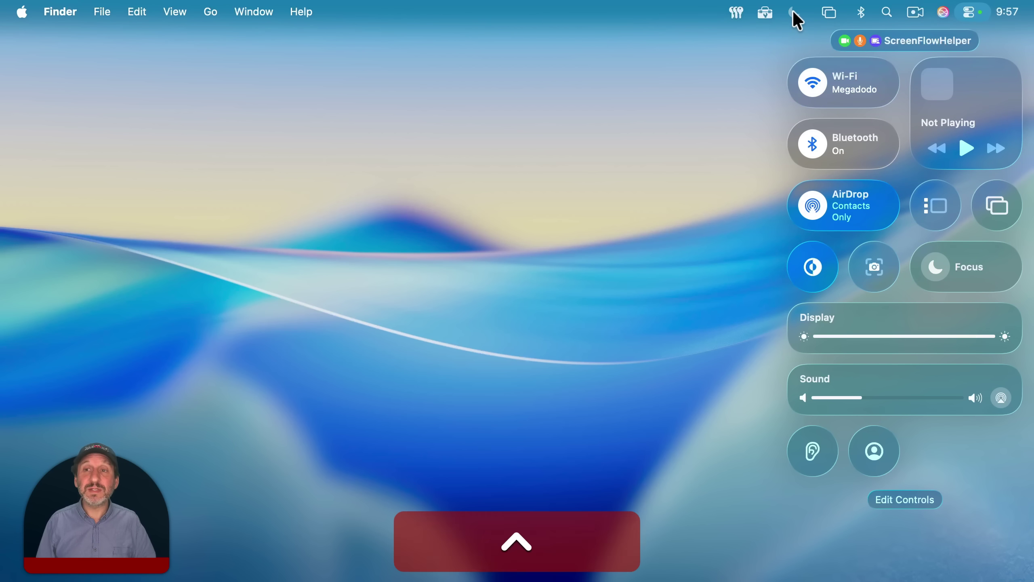
right_click(793, 12)
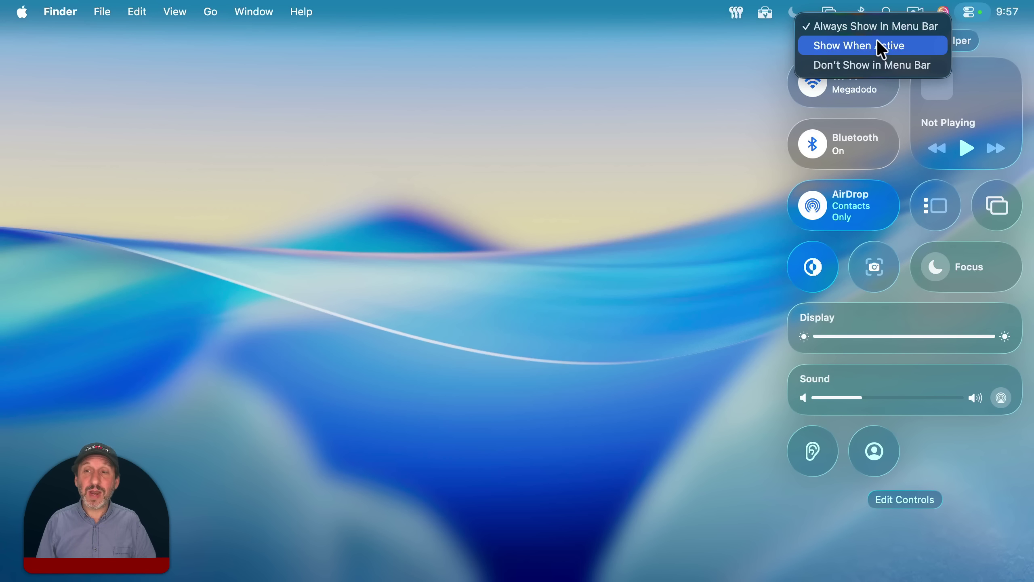
click(862, 65)
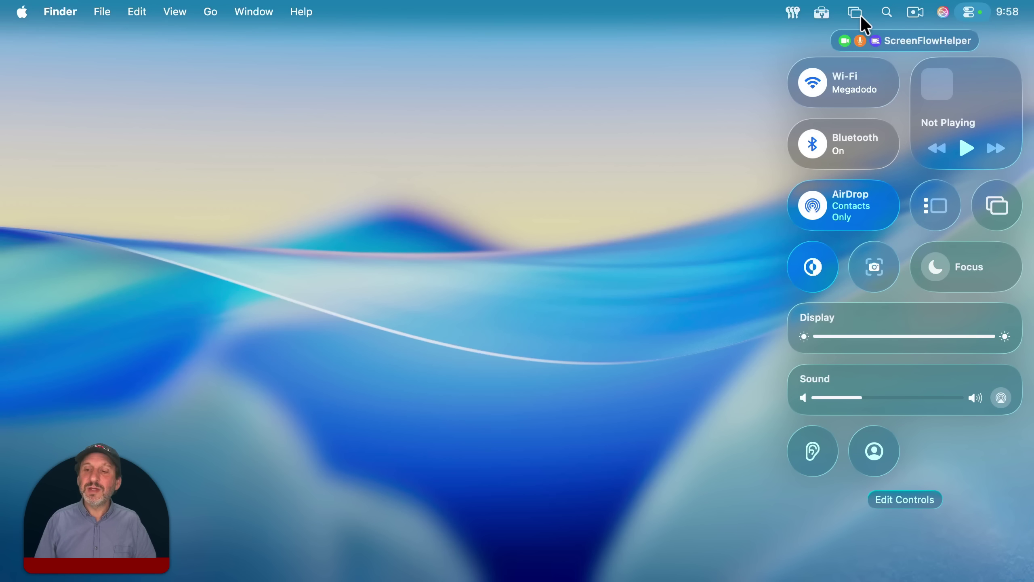
Drag Screen Mirroring from the menu bar into an empty Control Center slot and review its options.
click(917, 500)
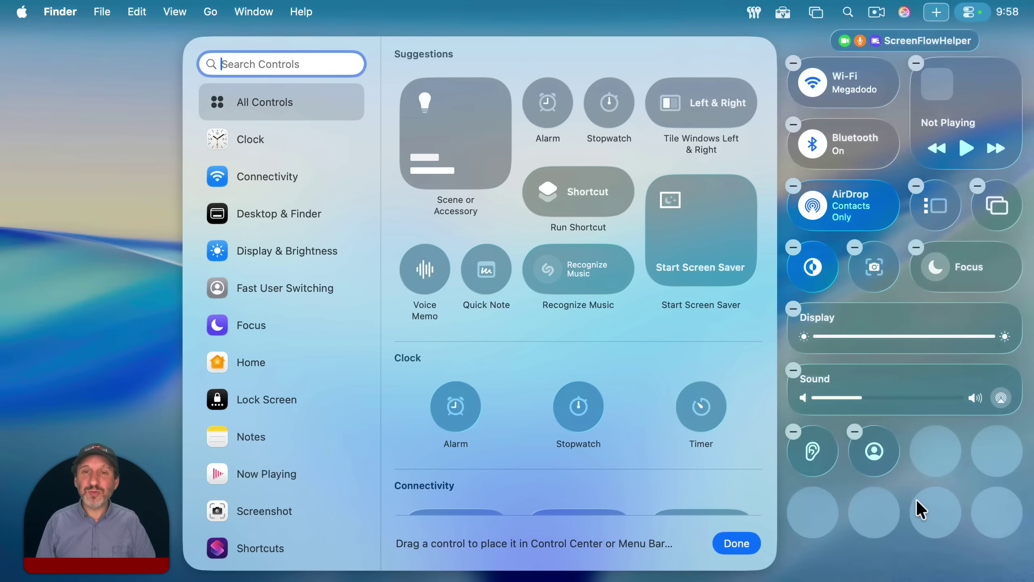
mouse_move(816, 12)
mouse_down()
mouse_move(850, 101)
mouse_move(939, 455)
mouse_up()
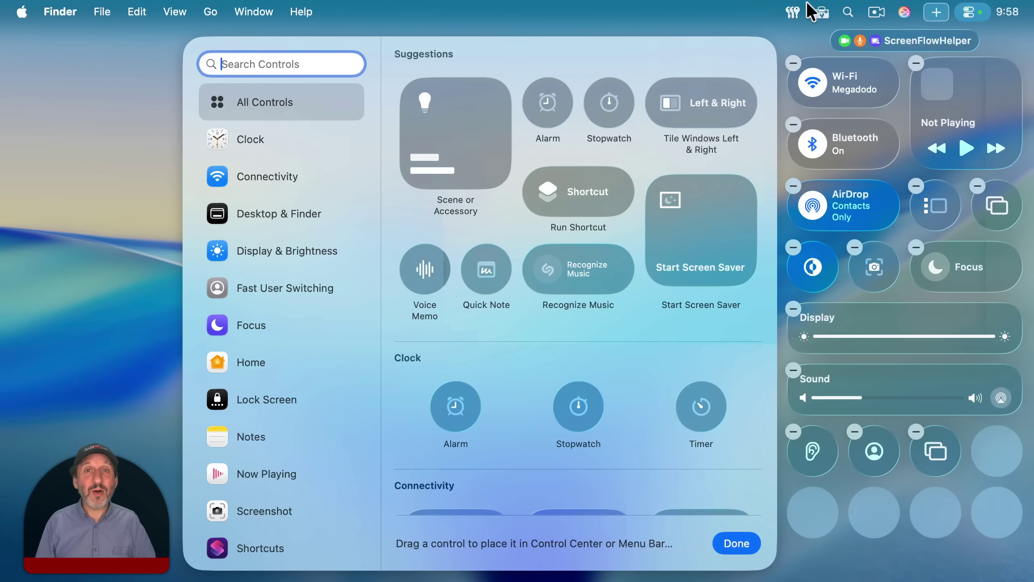
right_click(931, 442)
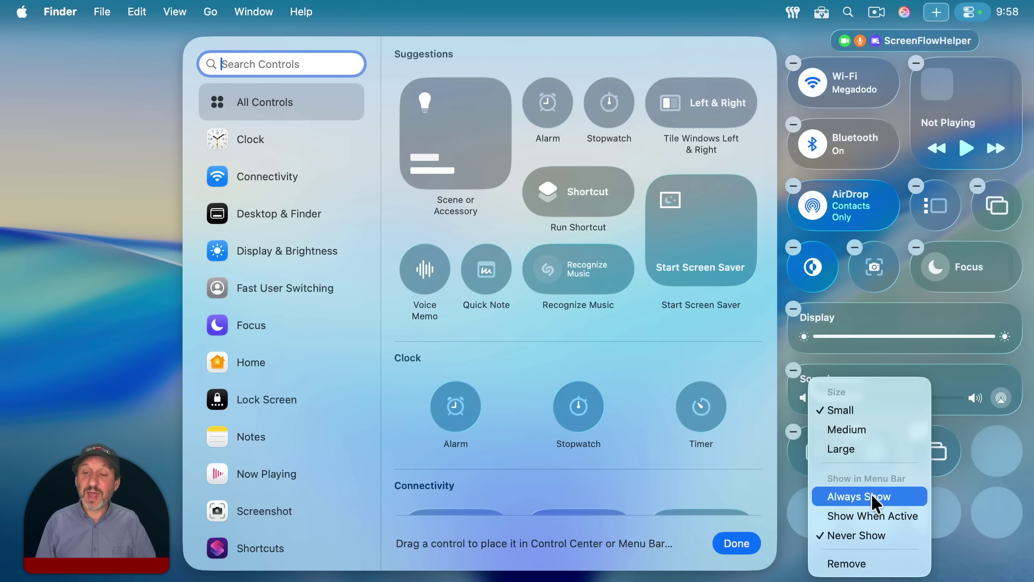
click(950, 447)
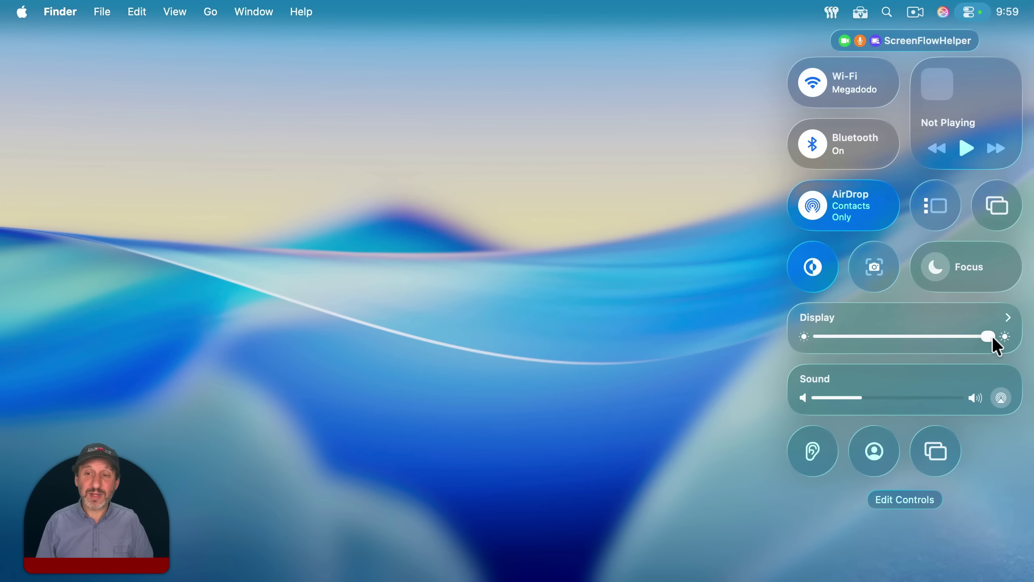
Make Display medium, test brightness back to full, and shrink Sound to small.
right_click(877, 316)
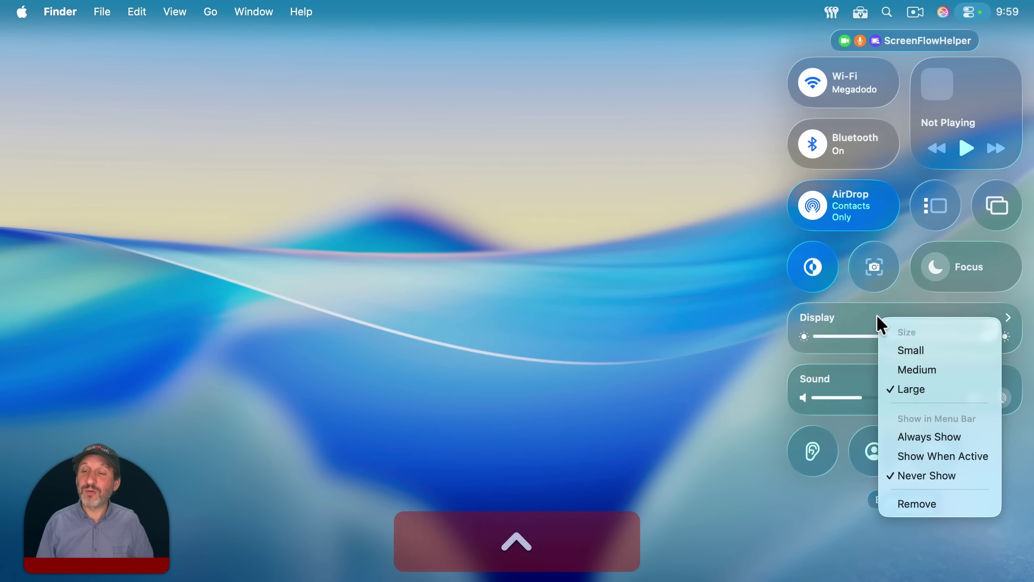
click(920, 371)
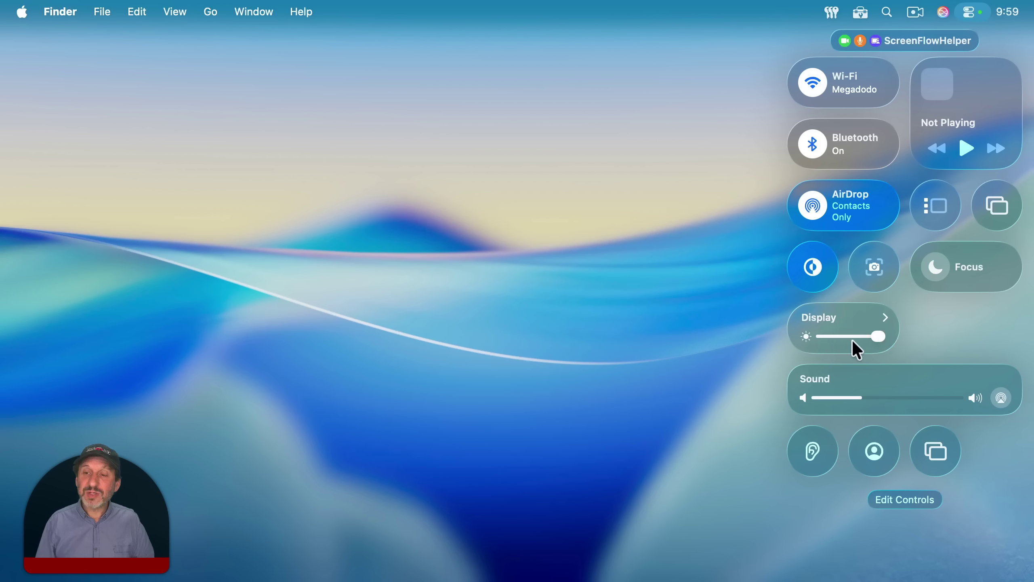
drag(875, 337, 825, 337)
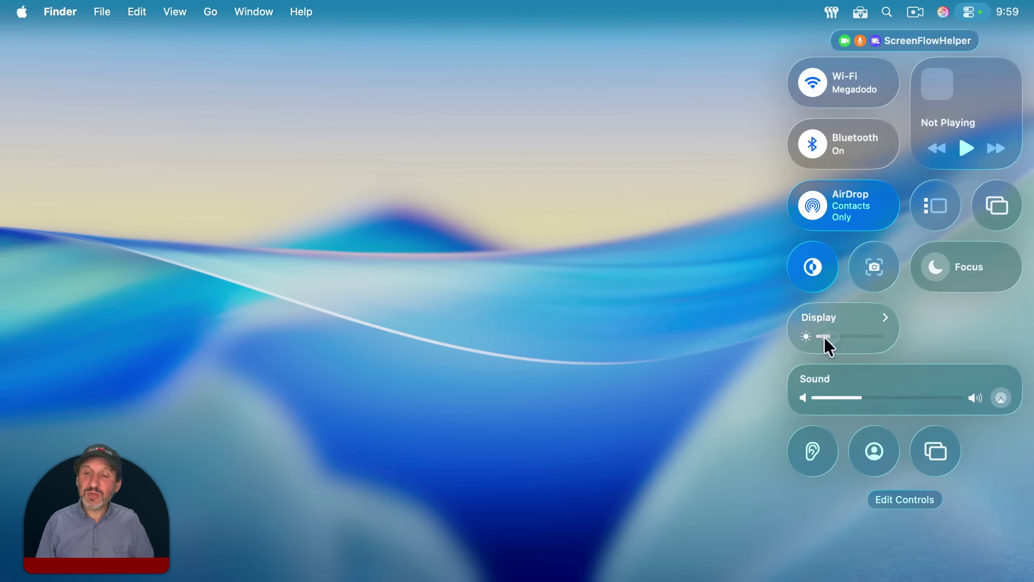
click(885, 344)
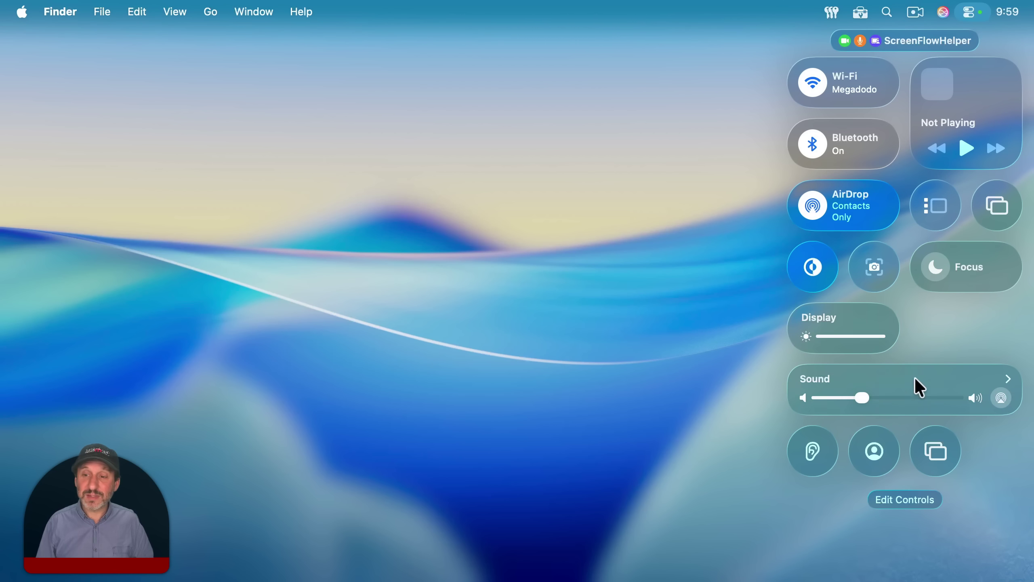
ctrl+click(895, 378)
click(916, 412)
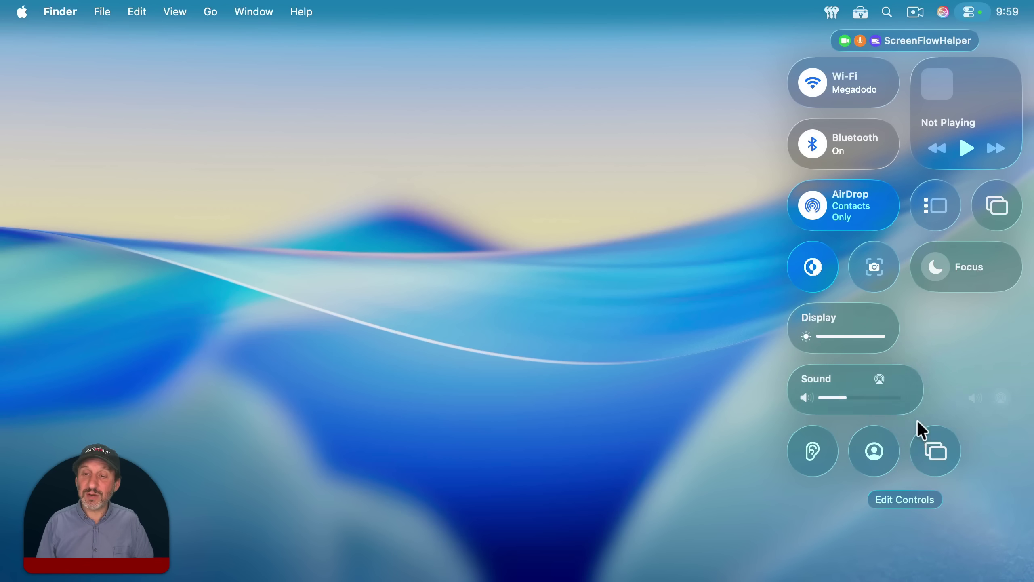
Move Sound beside Display and raise the hearing, user-account and windows controls a row.
click(908, 500)
drag(845, 377, 963, 318)
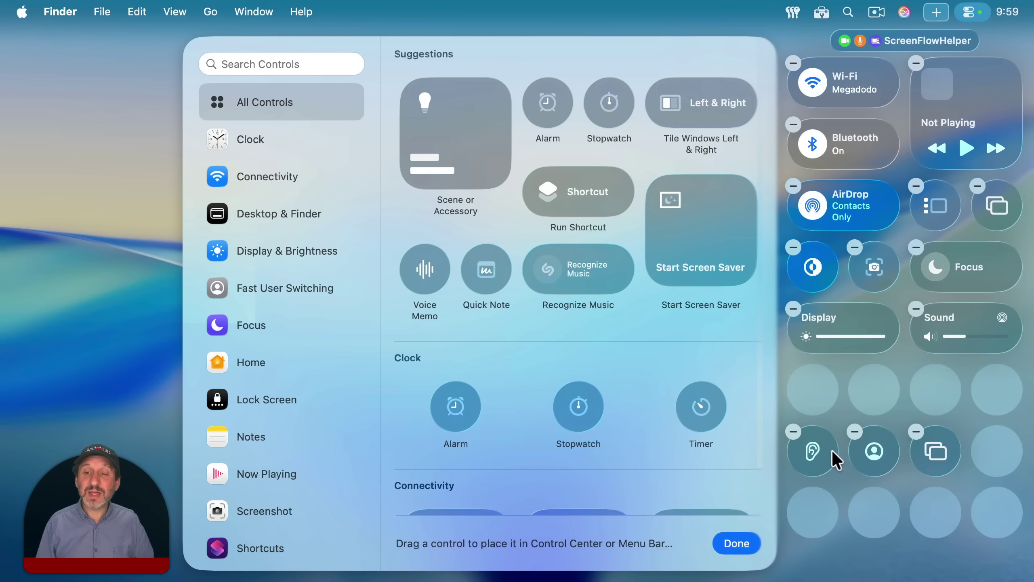
drag(831, 450, 820, 398)
drag(878, 454, 874, 399)
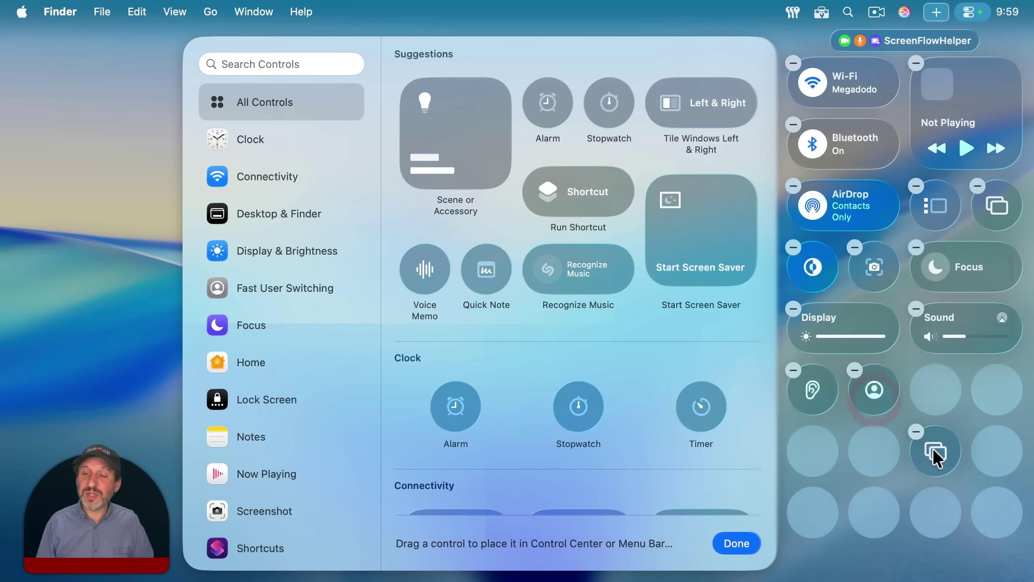
drag(934, 449, 929, 393)
click(737, 544)
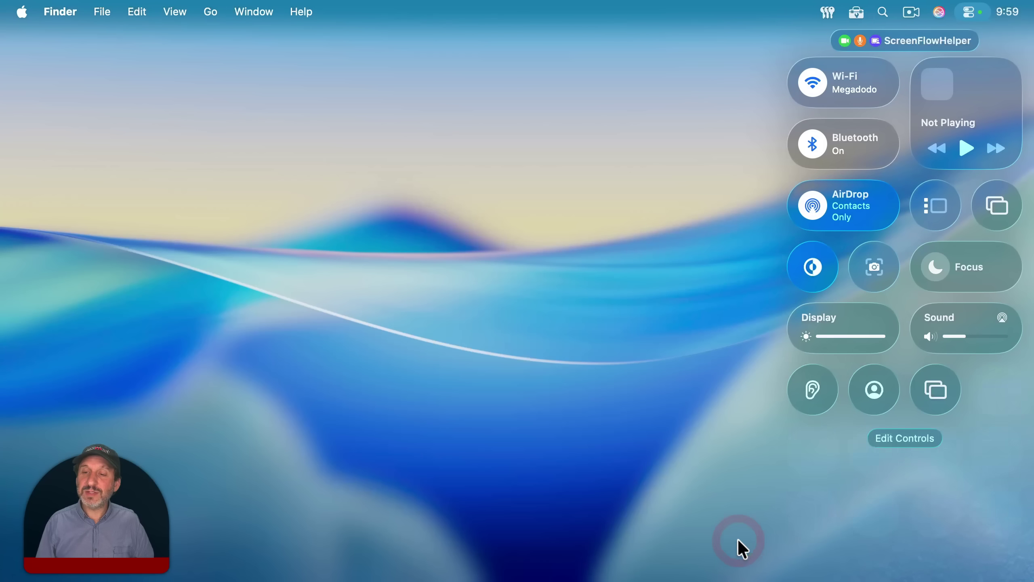
Shrink the Display control to small and open its full settings panel.
ctrl+click(851, 324)
click(873, 358)
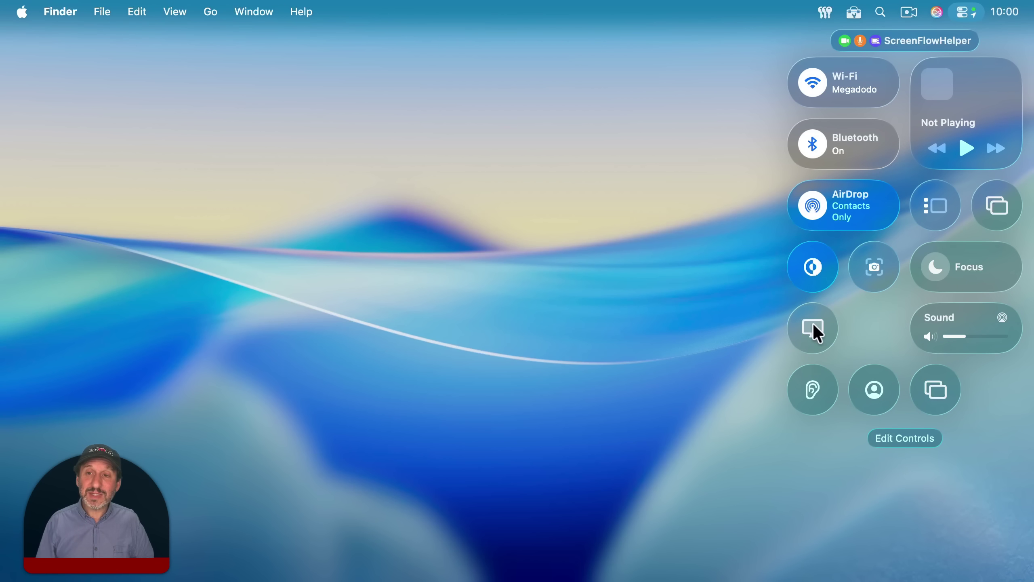
click(813, 328)
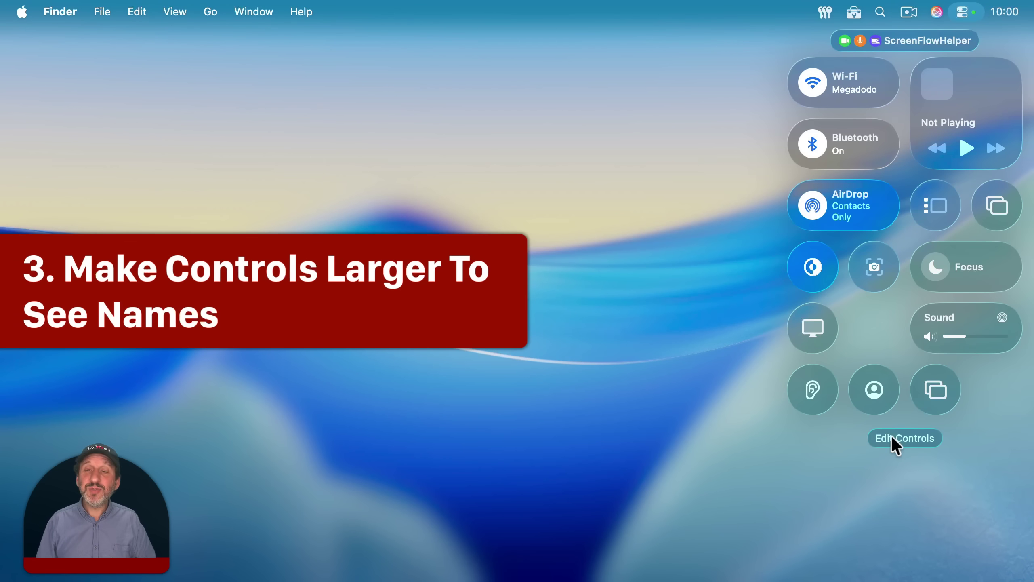
Add Put Display to Sleep from the Lock Screen category to Control Center.
click(894, 437)
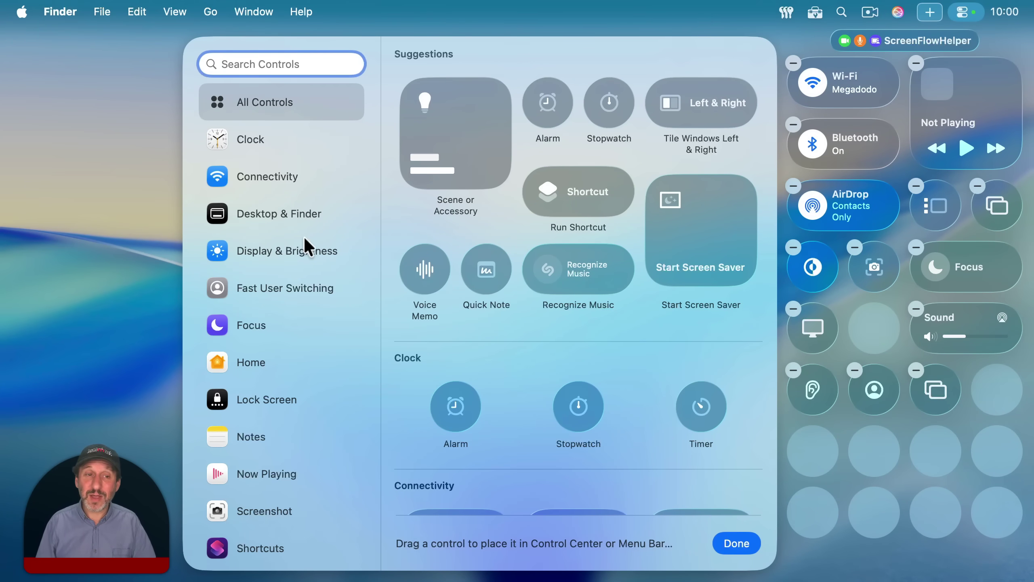
scroll(280, 184, down, 1)
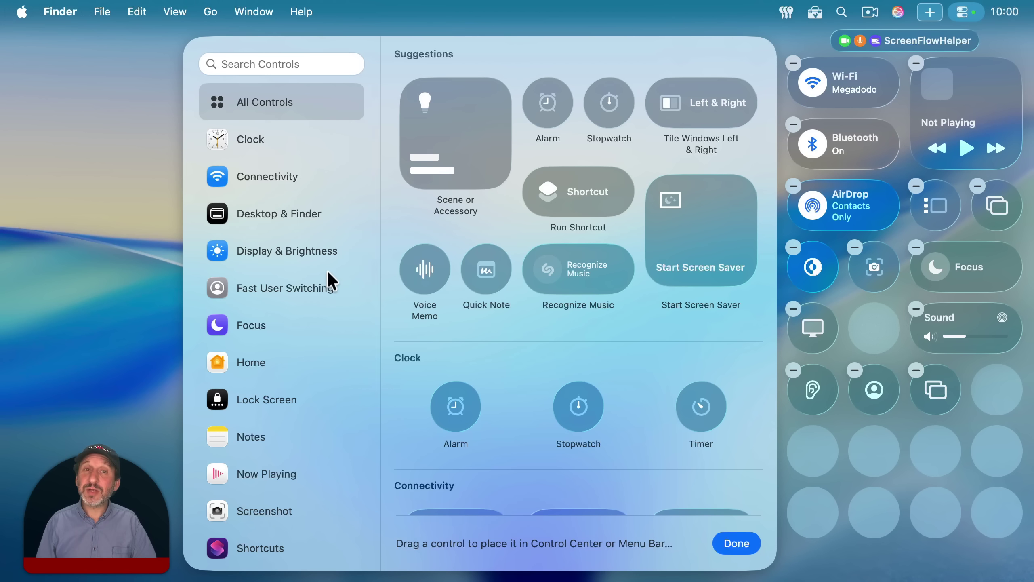
scroll(299, 346, down, 2)
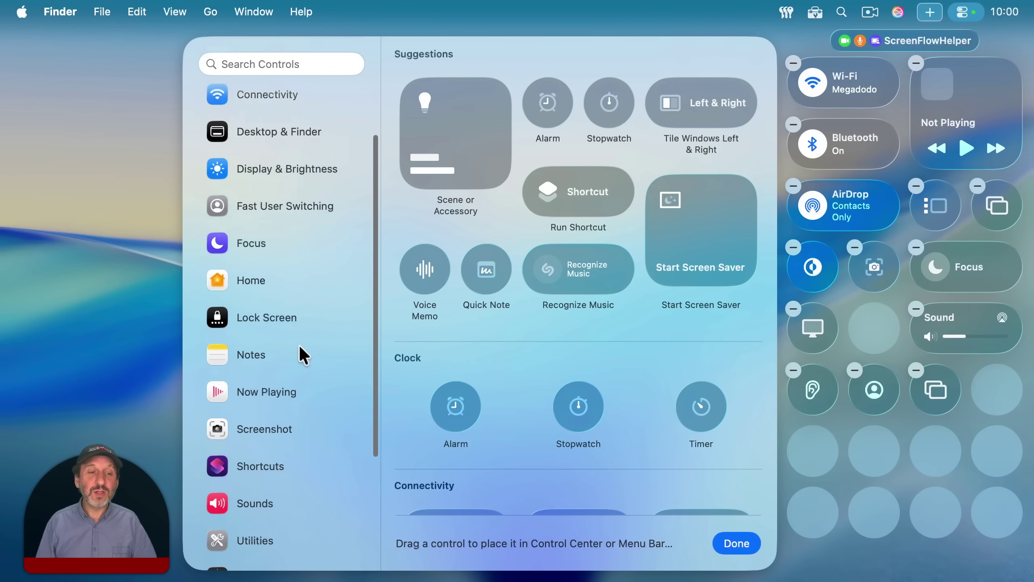
click(271, 314)
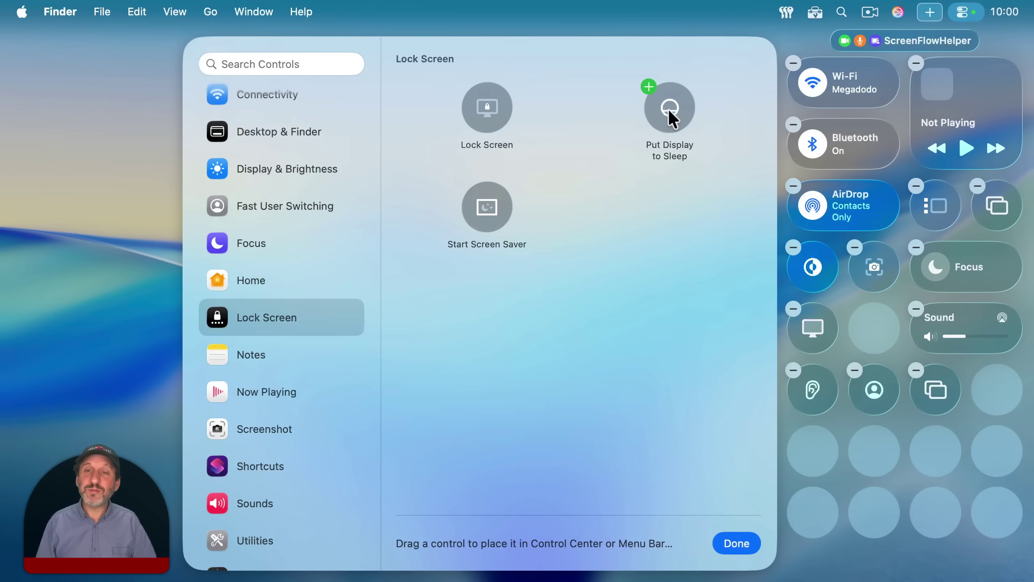
drag(669, 109, 814, 446)
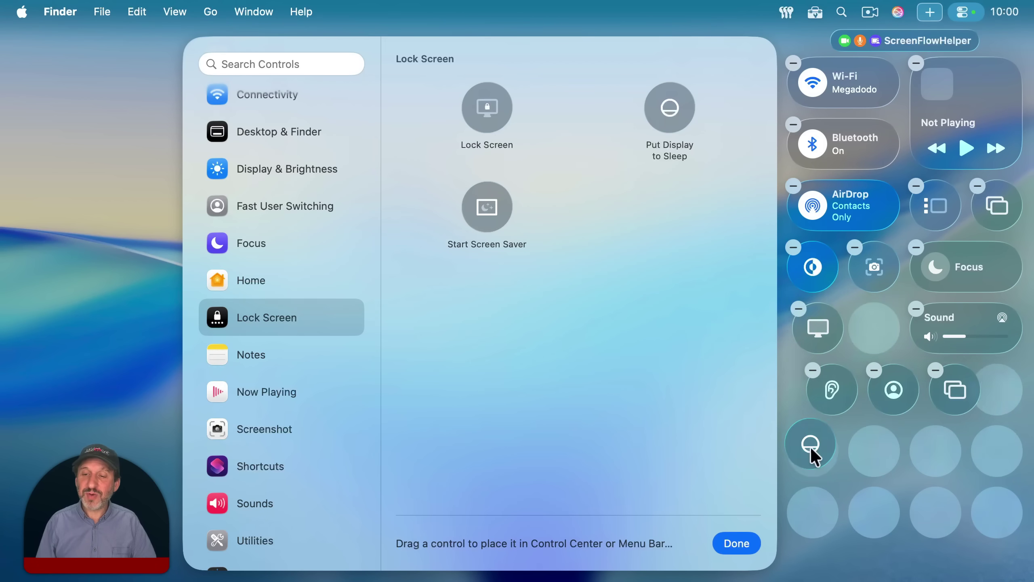
click(732, 545)
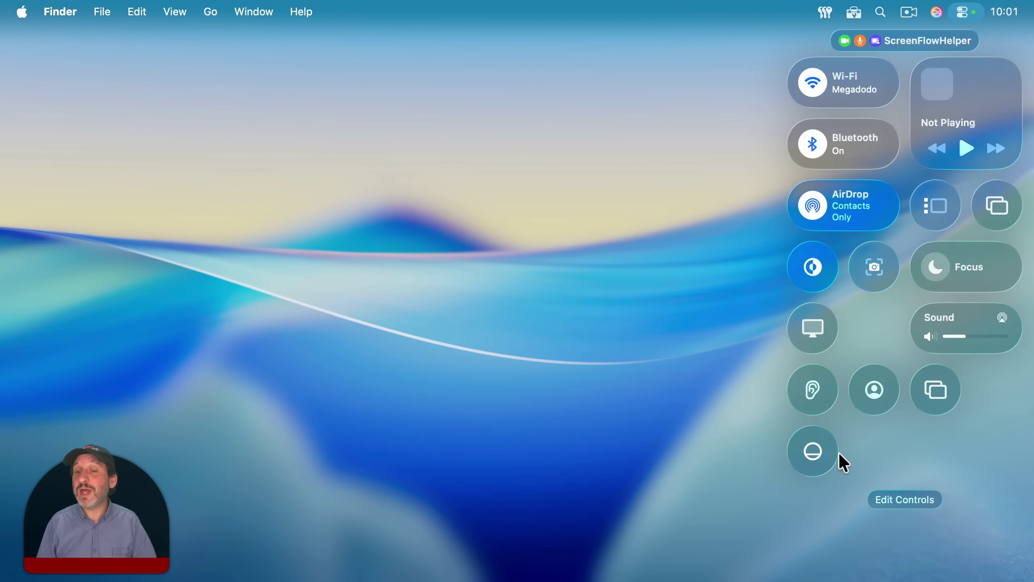
Resize Put Display to Sleep and Dark Mode to medium tiles.
right_click(815, 451)
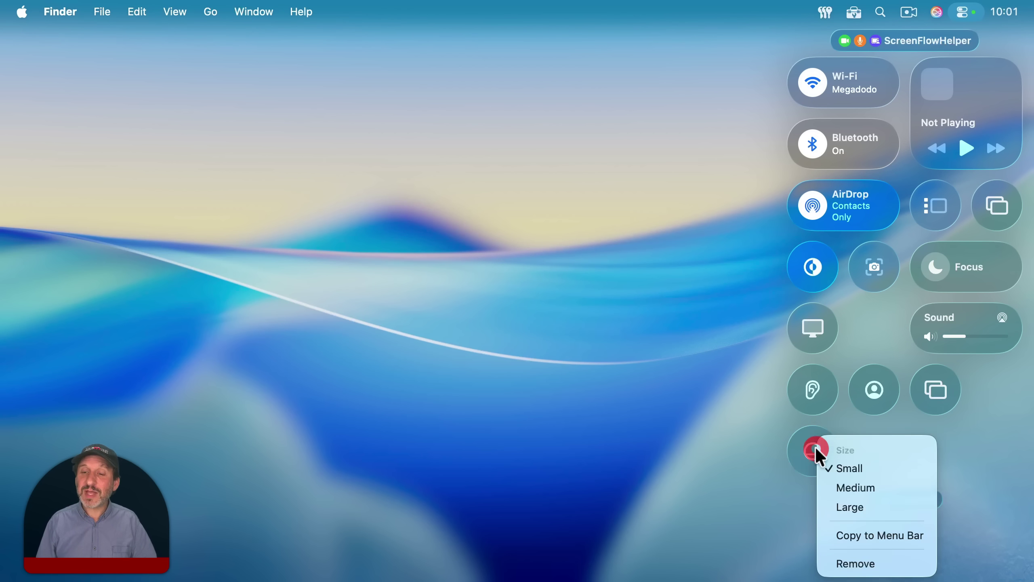
click(841, 489)
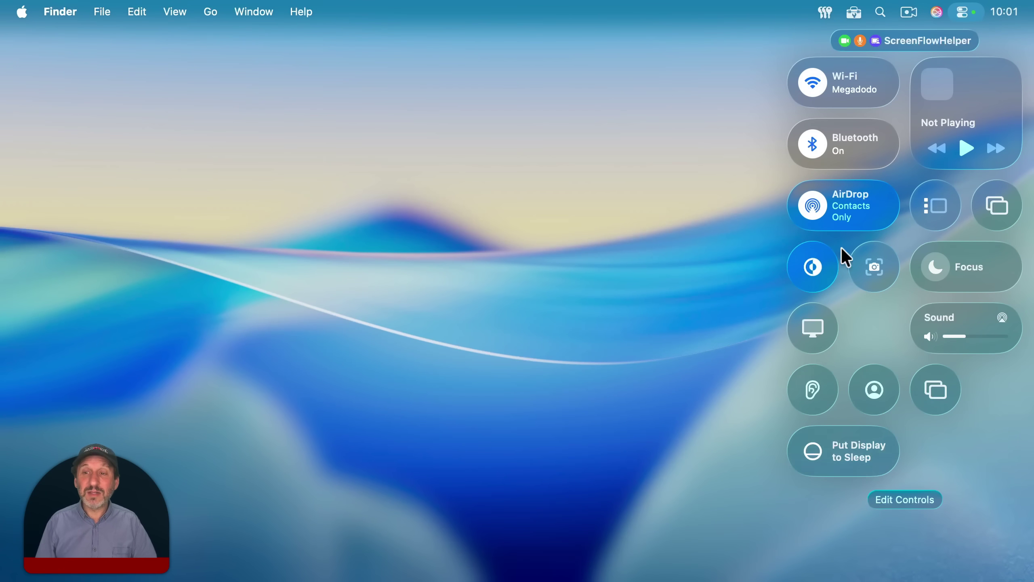
right_click(809, 263)
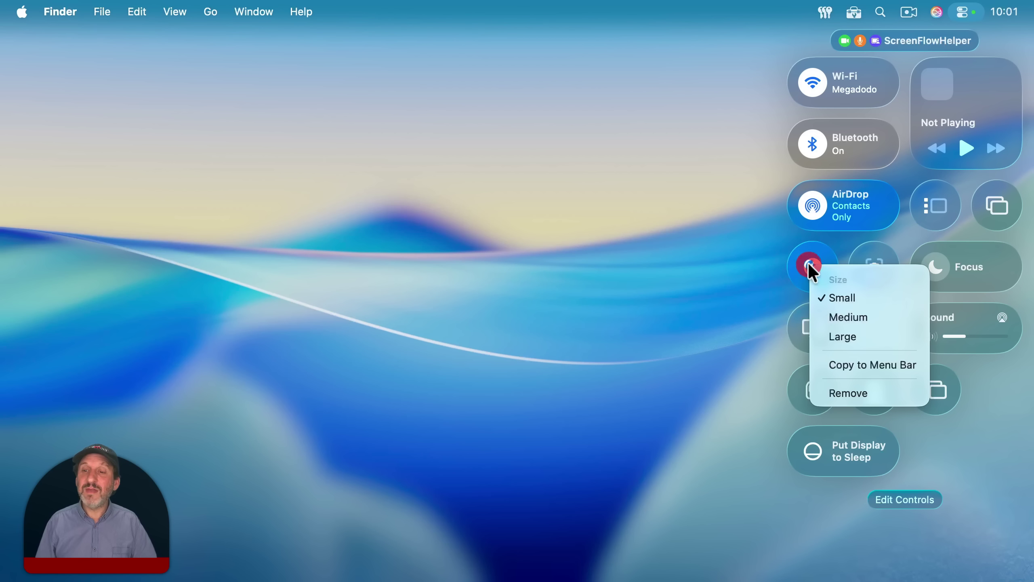
click(833, 317)
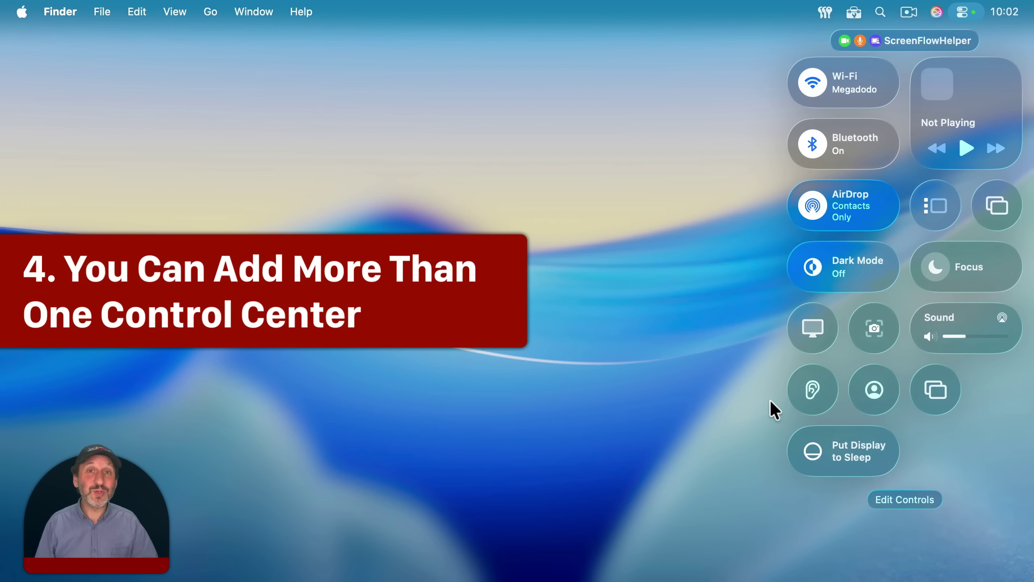
mouse_move(843, 143)
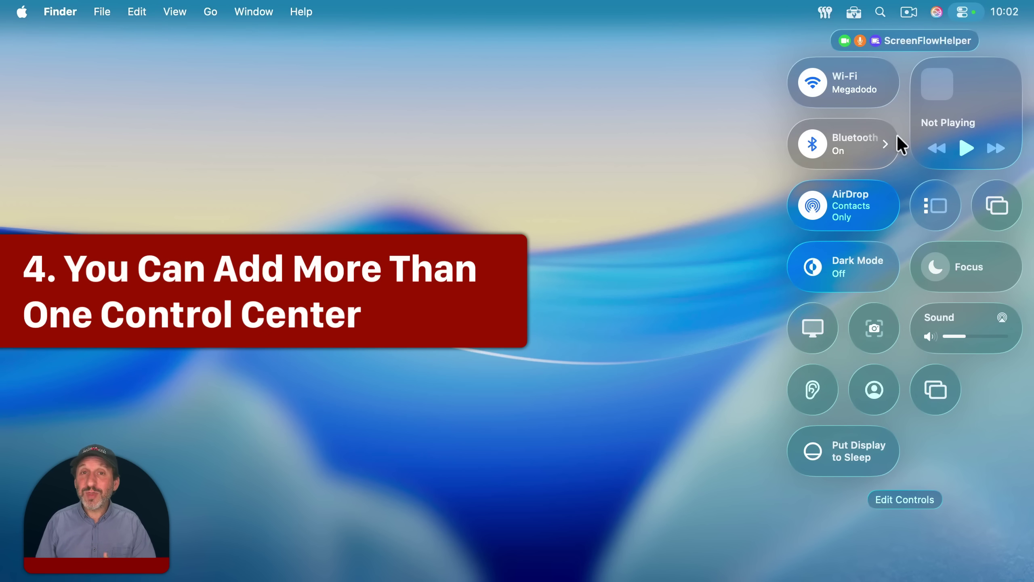
Create a new separate control center in edit mode, keeping its grid icon.
click(963, 12)
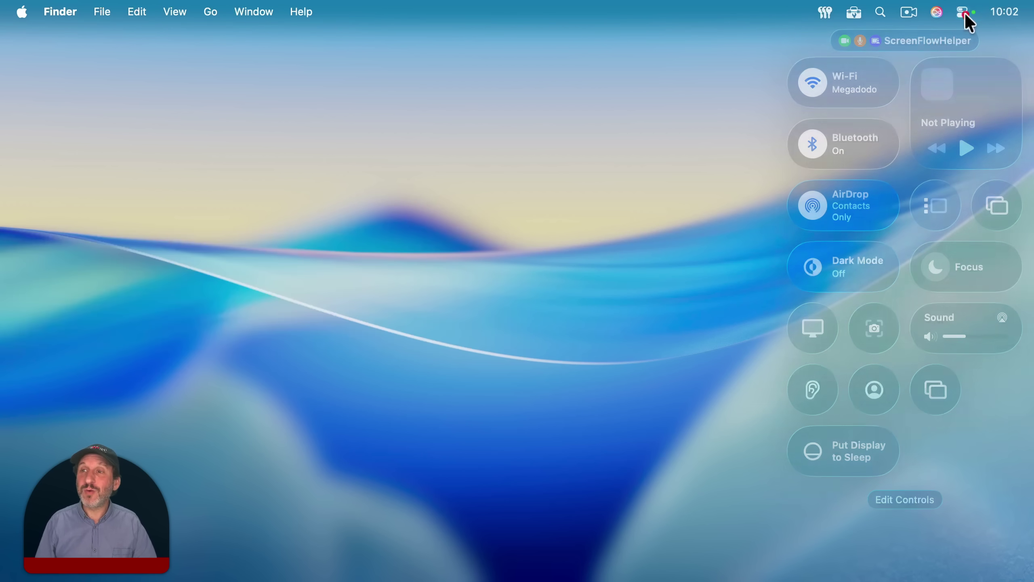
click(962, 13)
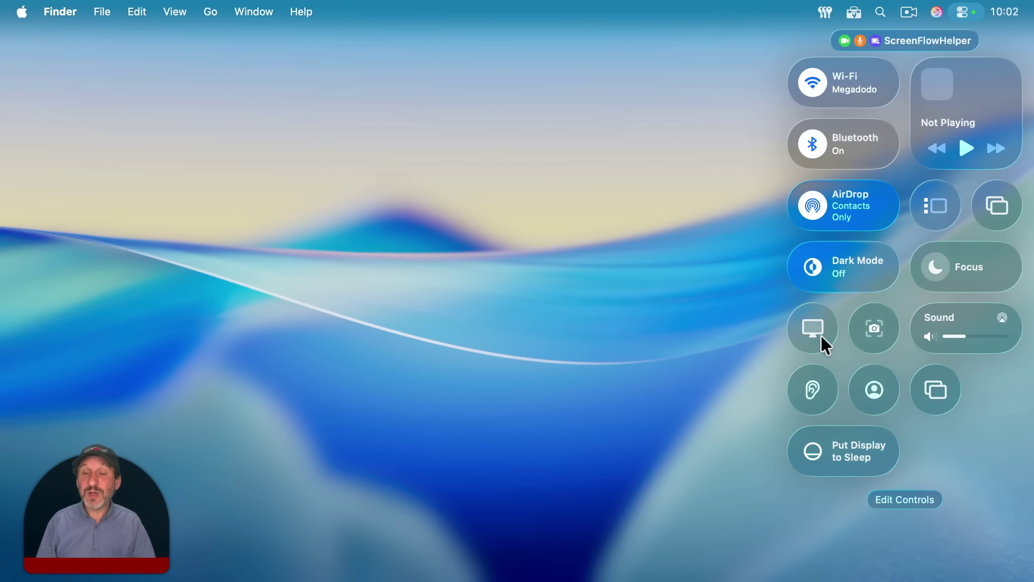
click(908, 499)
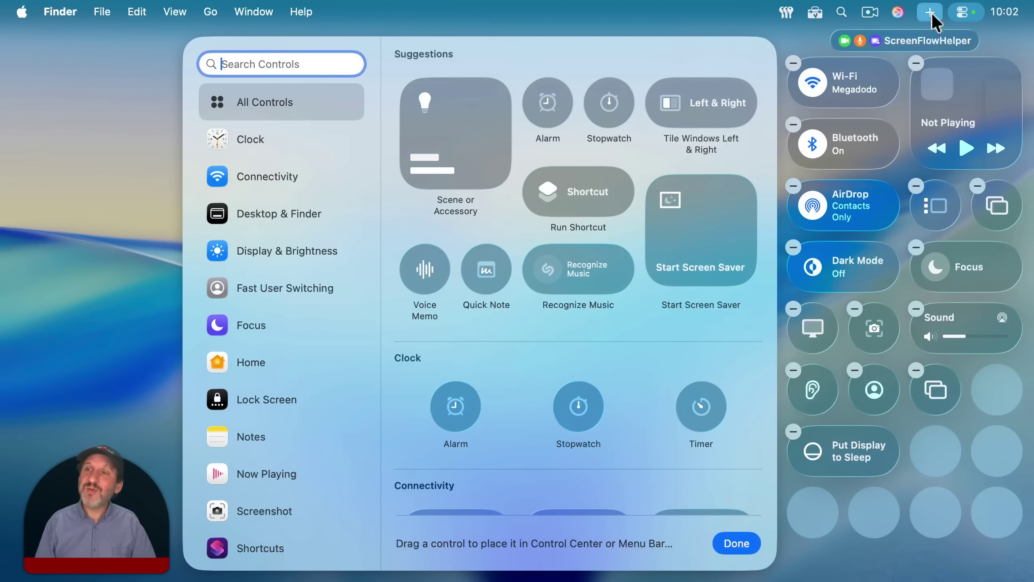
click(930, 15)
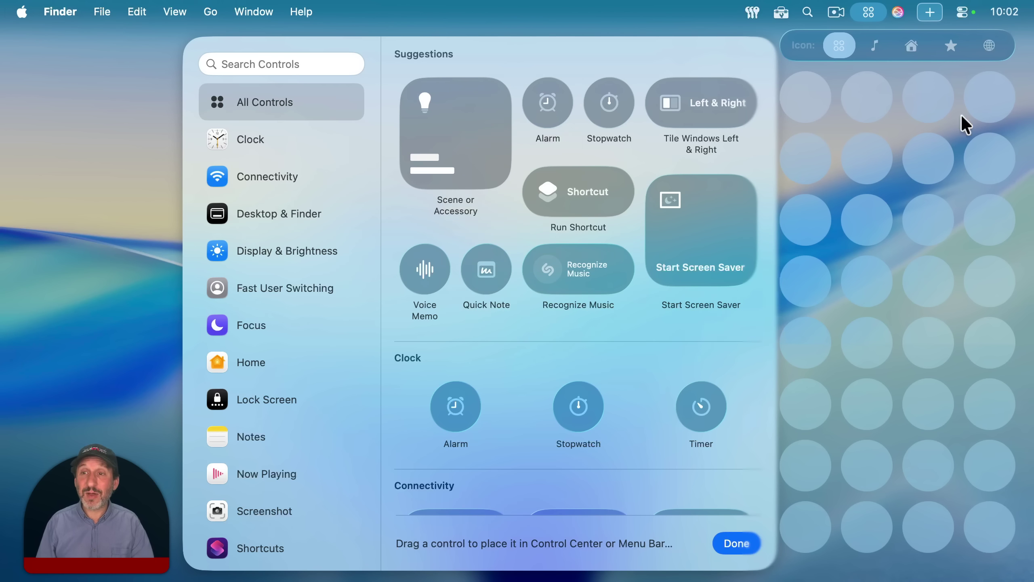
click(876, 46)
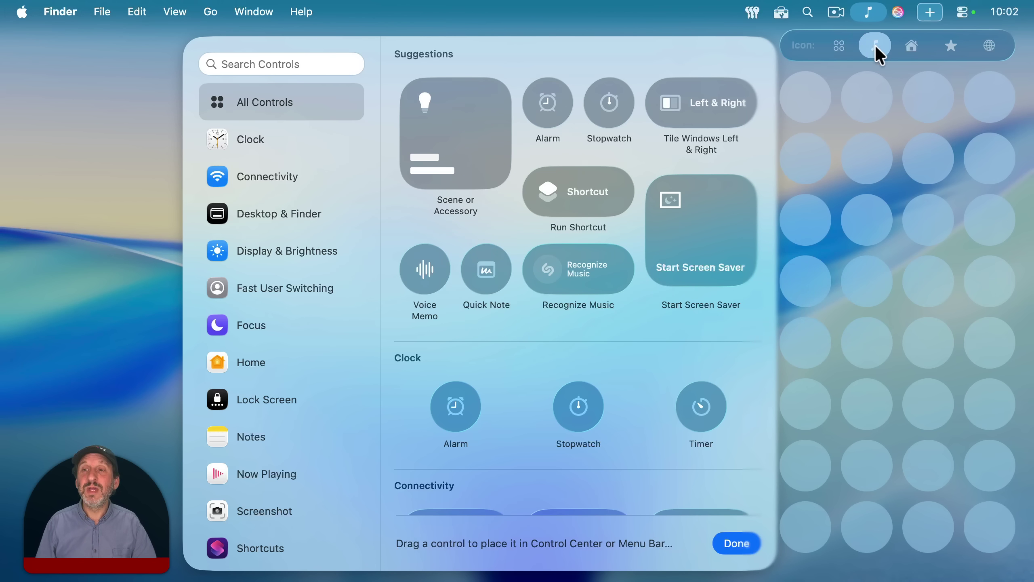
click(839, 45)
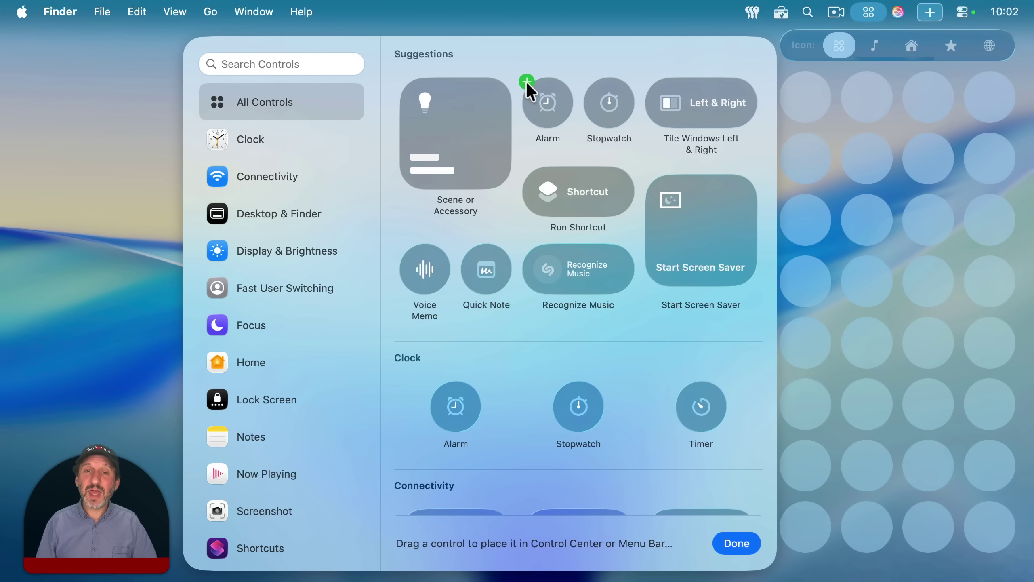
Add Alarm, Stopwatch, Left & Right, Quick Note and Timer to the new control center.
click(527, 82)
click(545, 103)
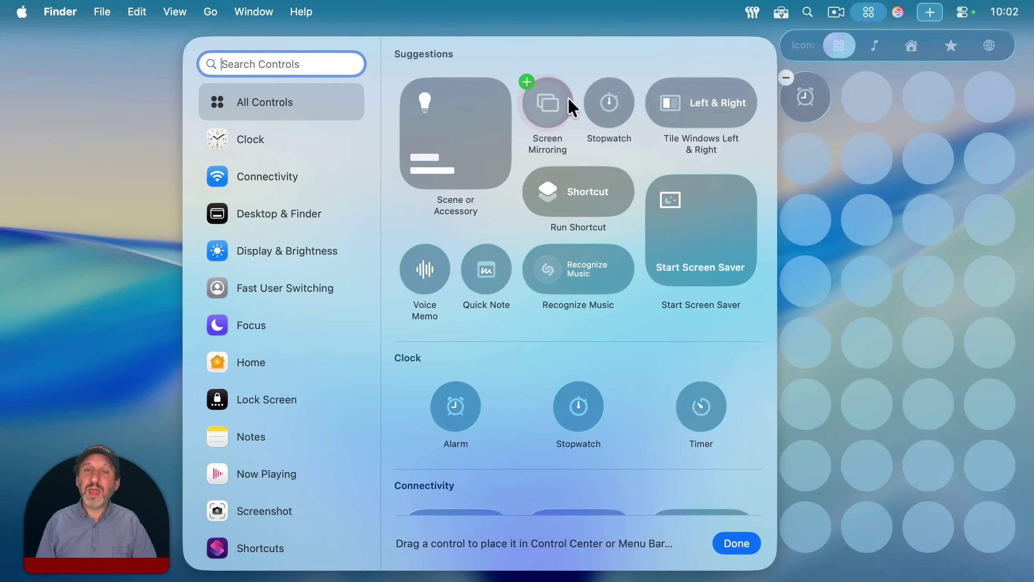
click(586, 78)
click(597, 101)
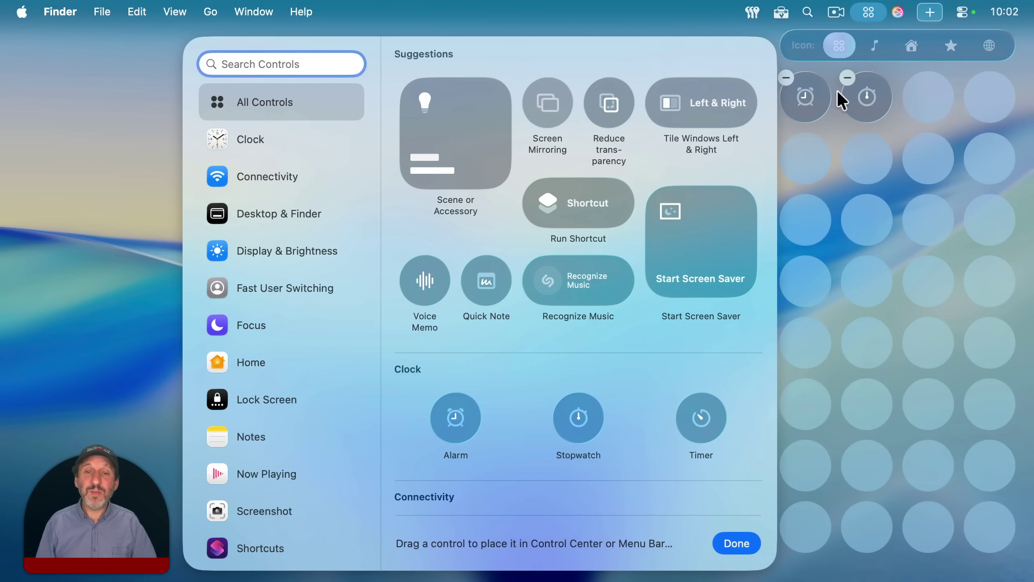
click(650, 82)
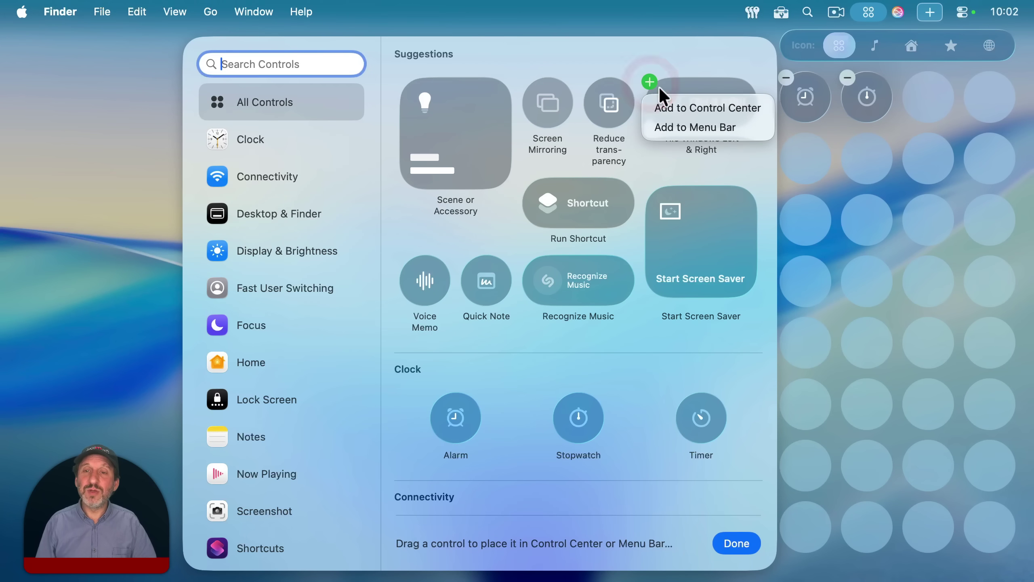
click(686, 104)
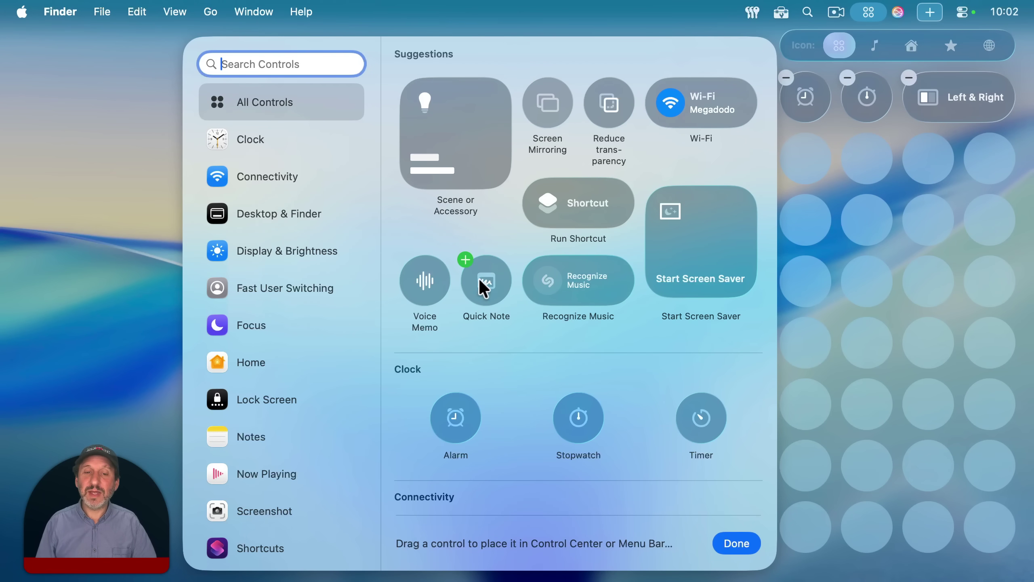
drag(479, 277, 794, 167)
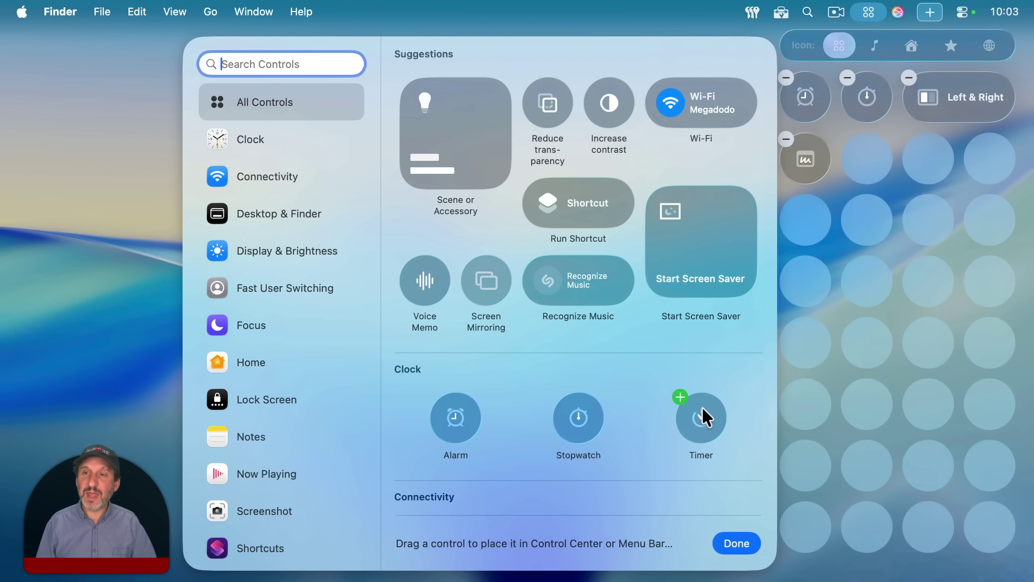
drag(701, 416, 865, 161)
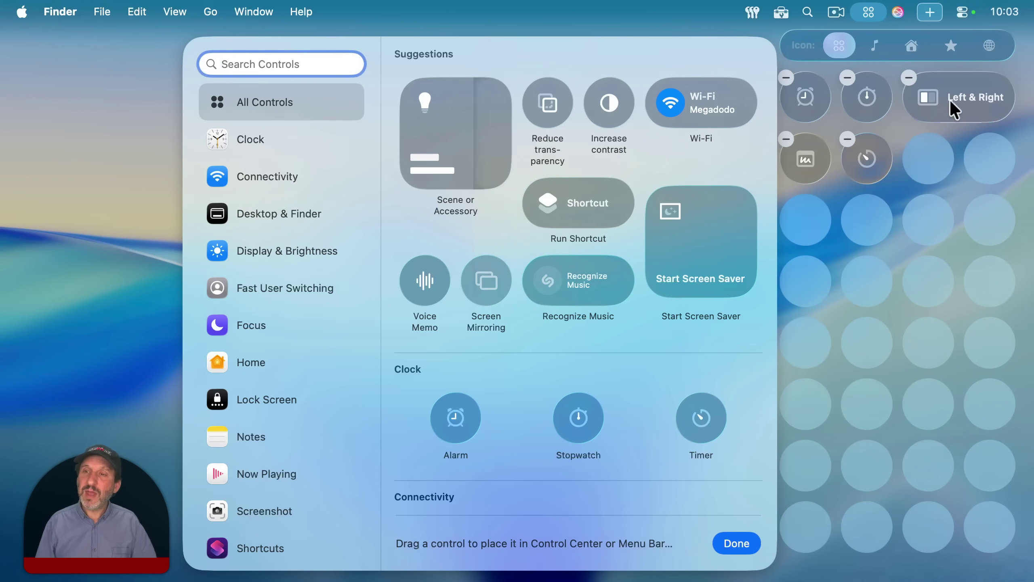
click(730, 542)
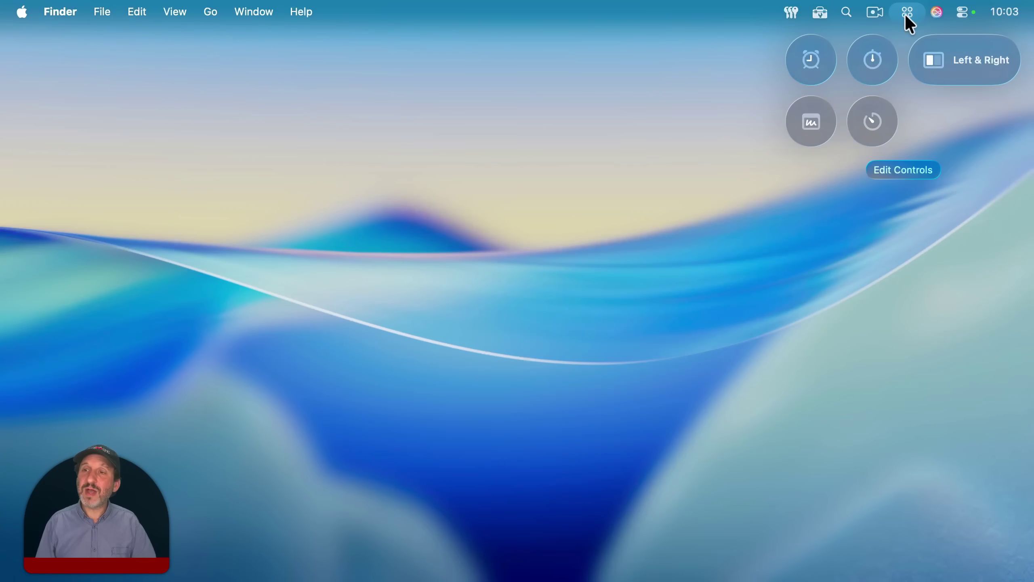
Move the custom collection's icon right beside Control Center and check both panels.
click(961, 11)
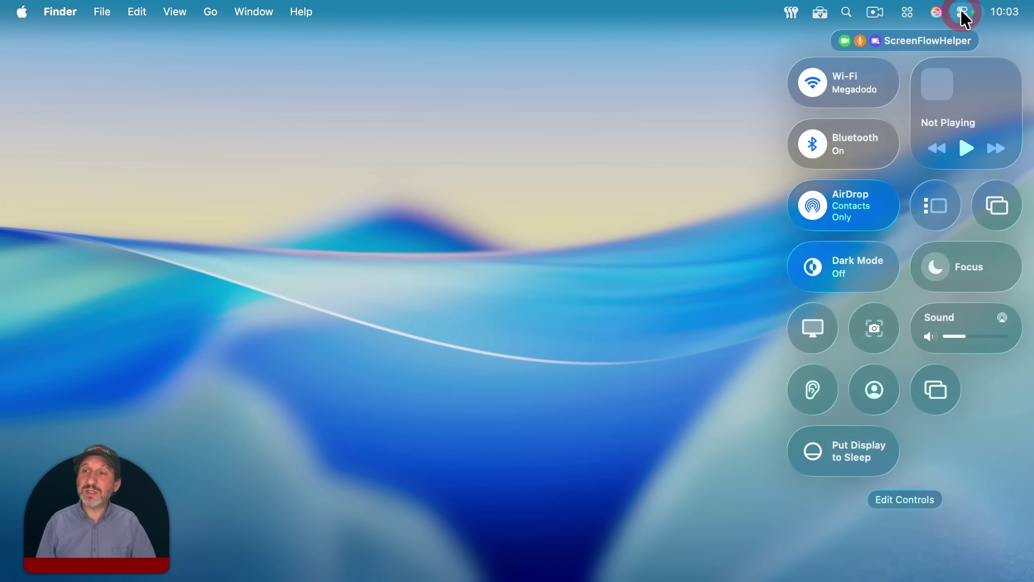
click(911, 13)
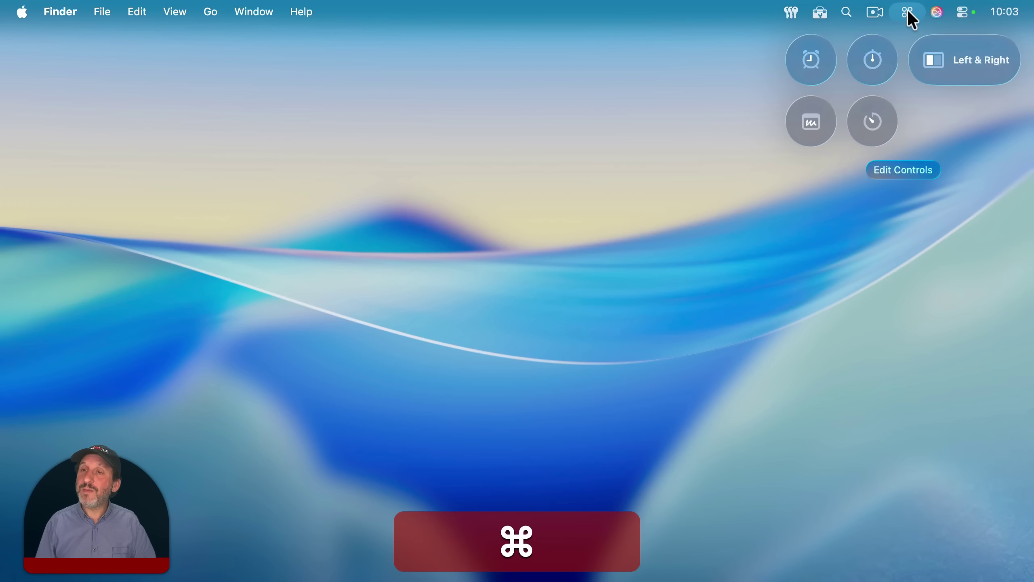
drag(908, 10, 943, 11)
click(940, 12)
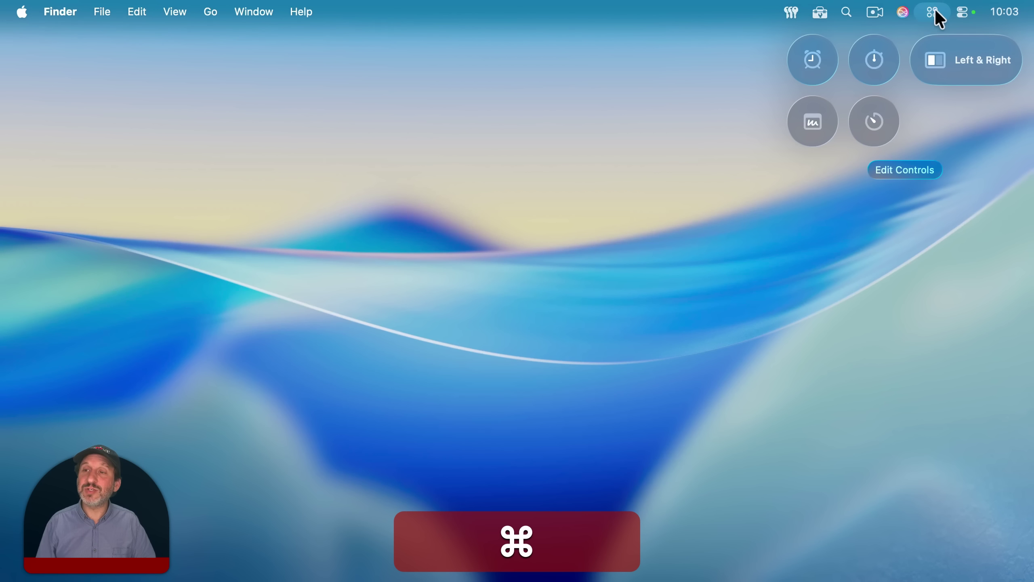
click(957, 12)
click(940, 11)
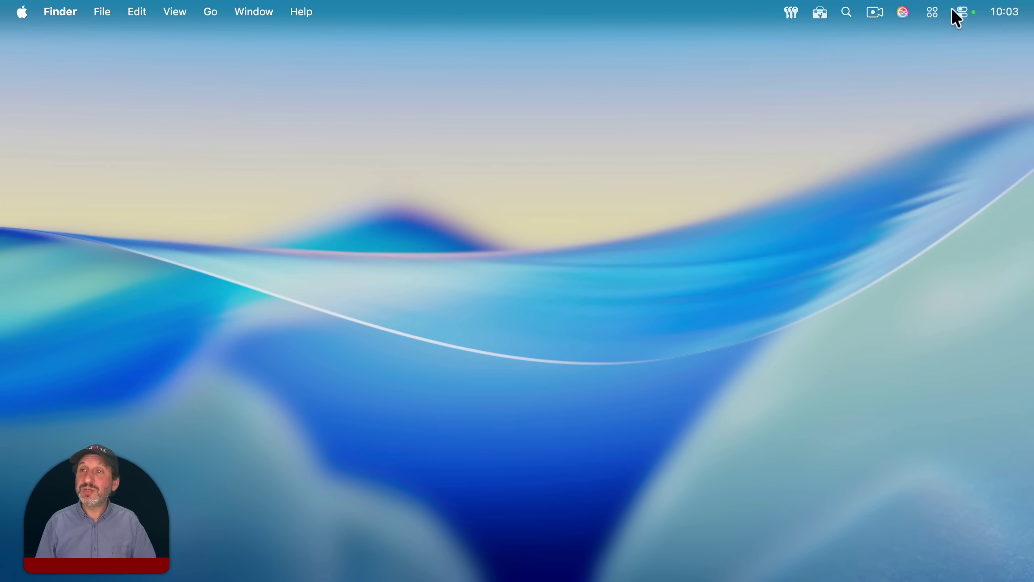
click(956, 12)
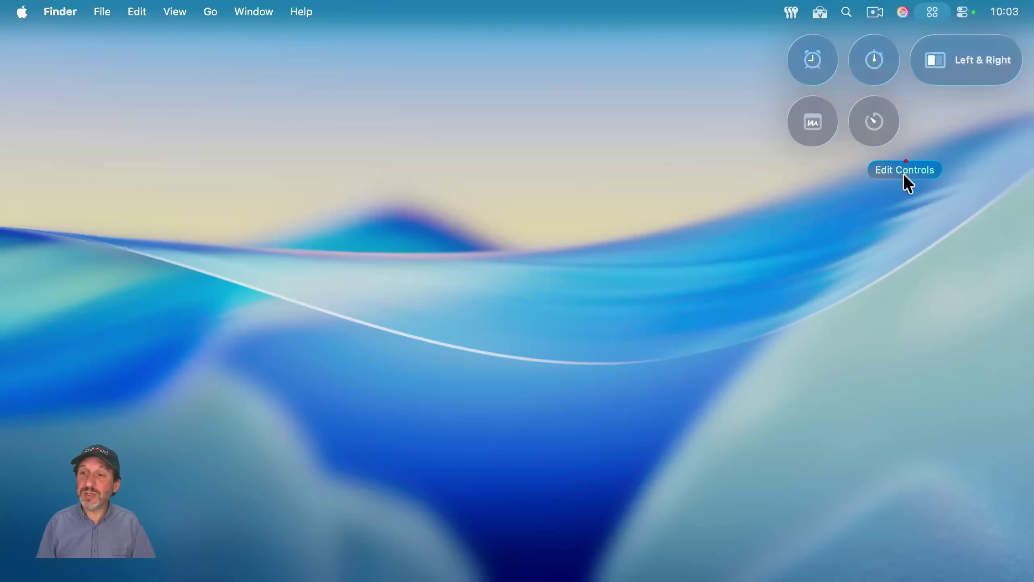
Drag the custom controls collection's icon off the menu bar to delete it.
click(904, 171)
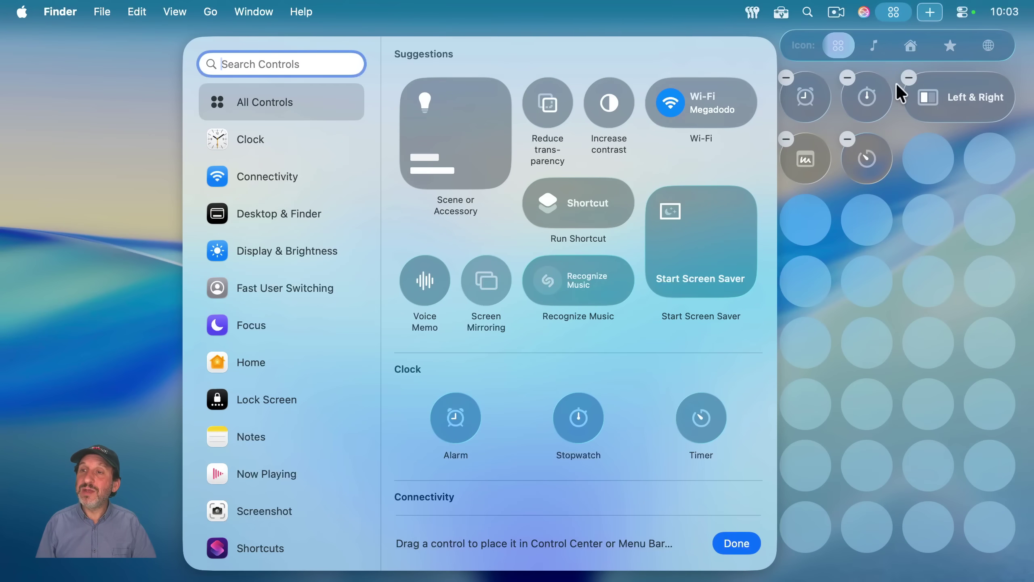
click(931, 13)
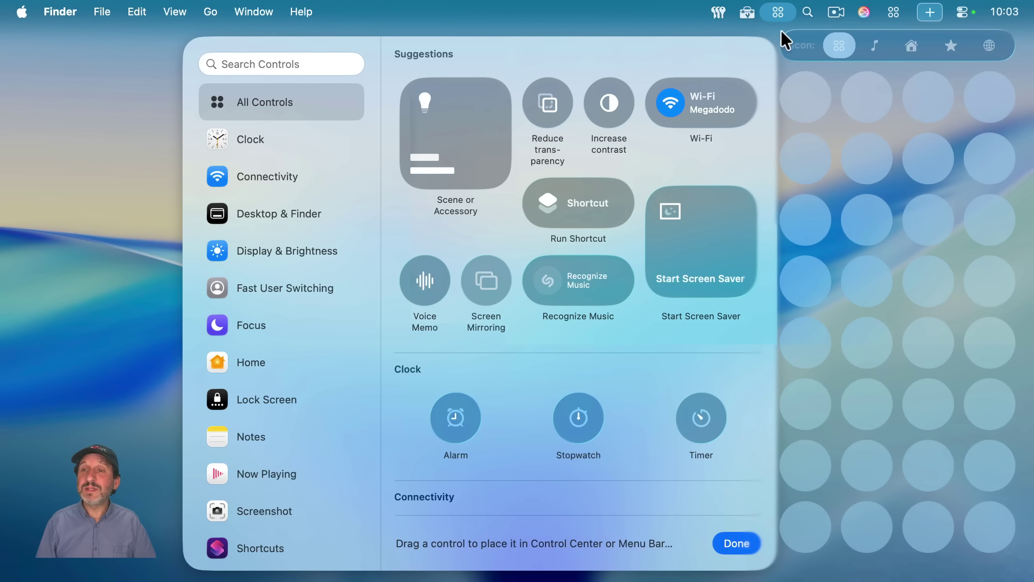
click(732, 545)
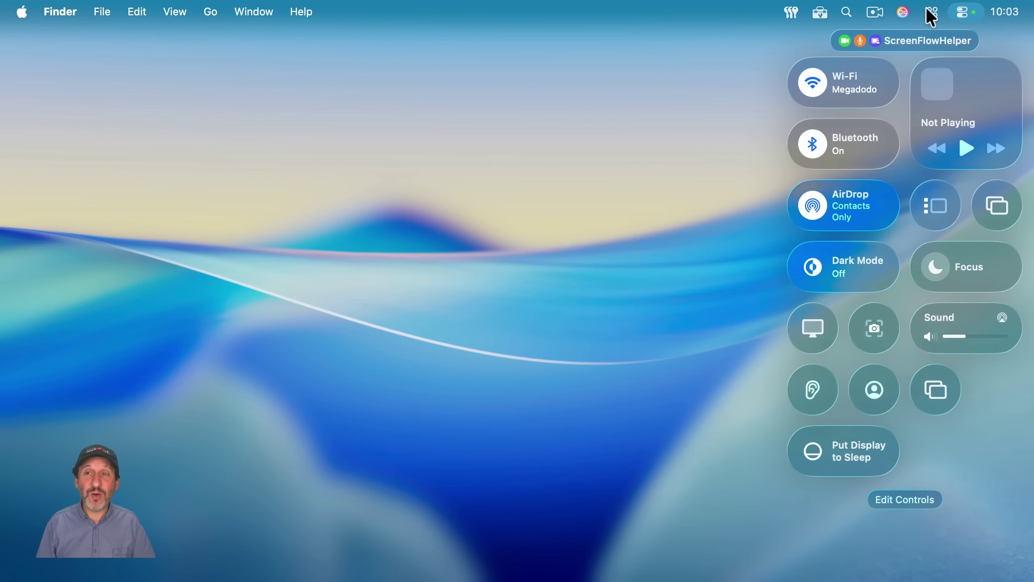
click(931, 15)
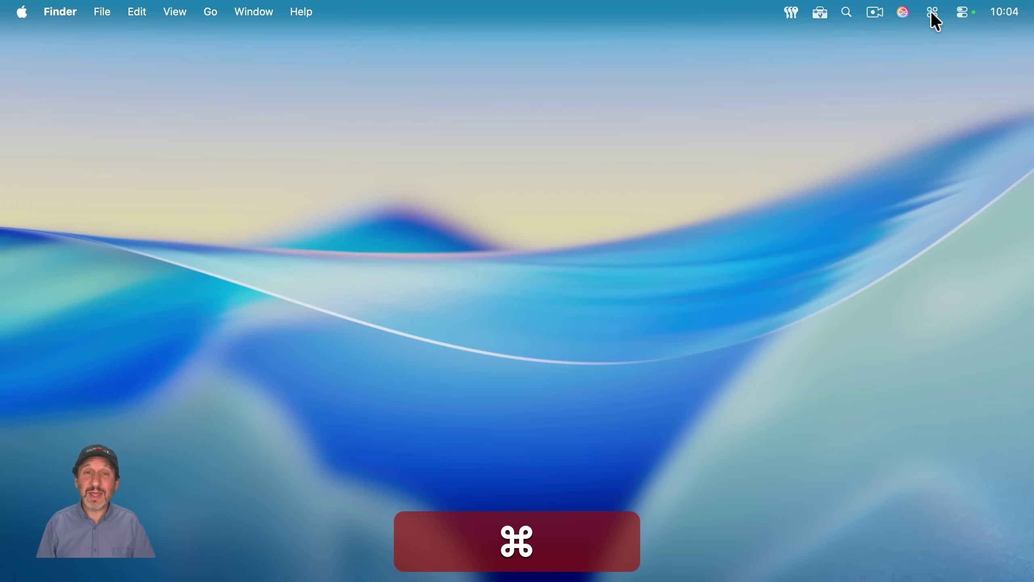
mouse_move(931, 11)
mouse_down()
mouse_move(836, 312)
mouse_move(884, 244)
mouse_up()
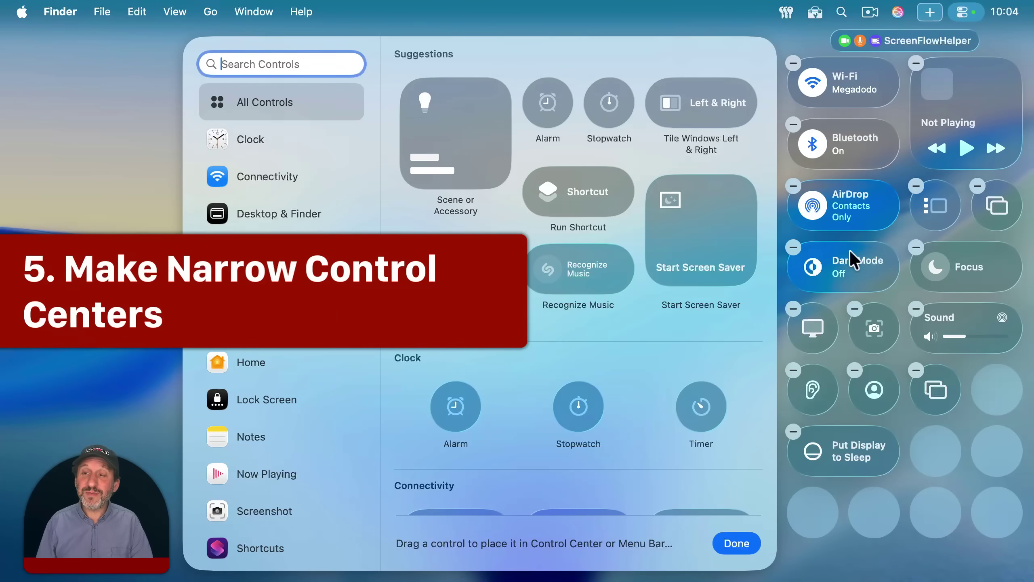
Create a new menu bar collection containing Alarm, Stopwatch and Timer.
click(932, 15)
mouse_move(609, 103)
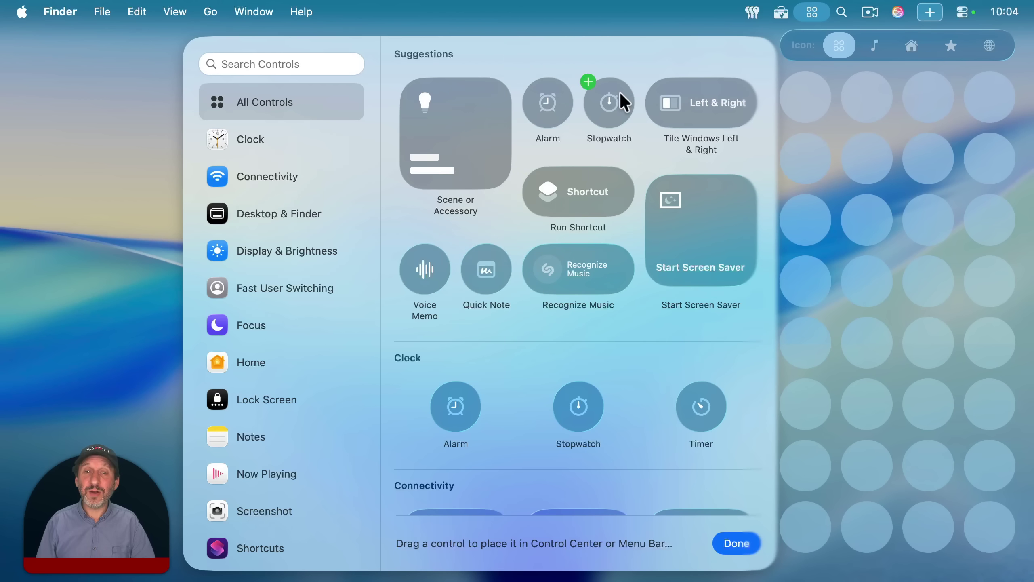
drag(548, 102, 786, 107)
drag(631, 106, 806, 160)
drag(700, 417, 813, 219)
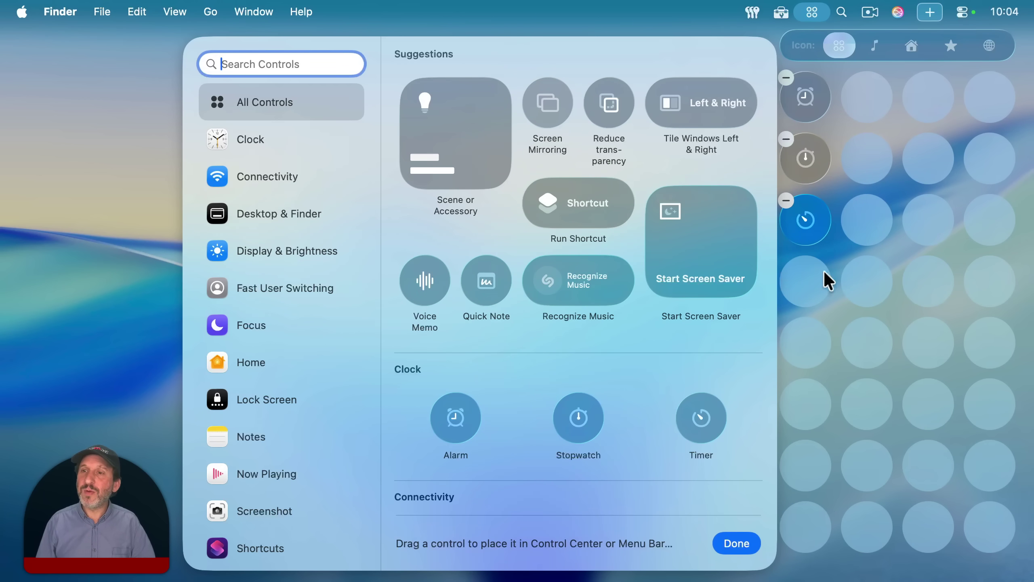
click(739, 540)
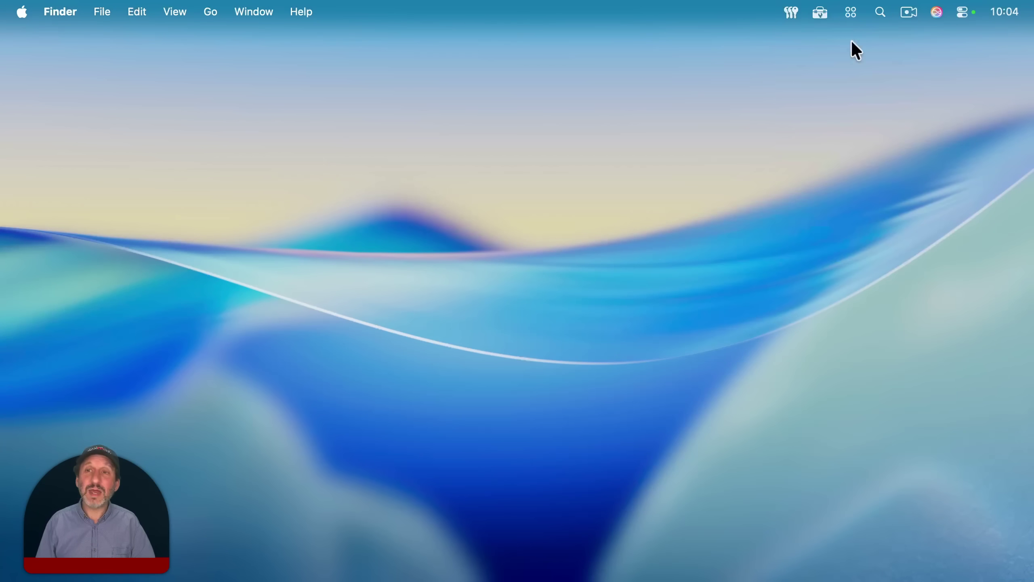
Put Stopwatch beside Alarm and Timer in row two, then add Screen Mirroring beside Timer.
click(852, 14)
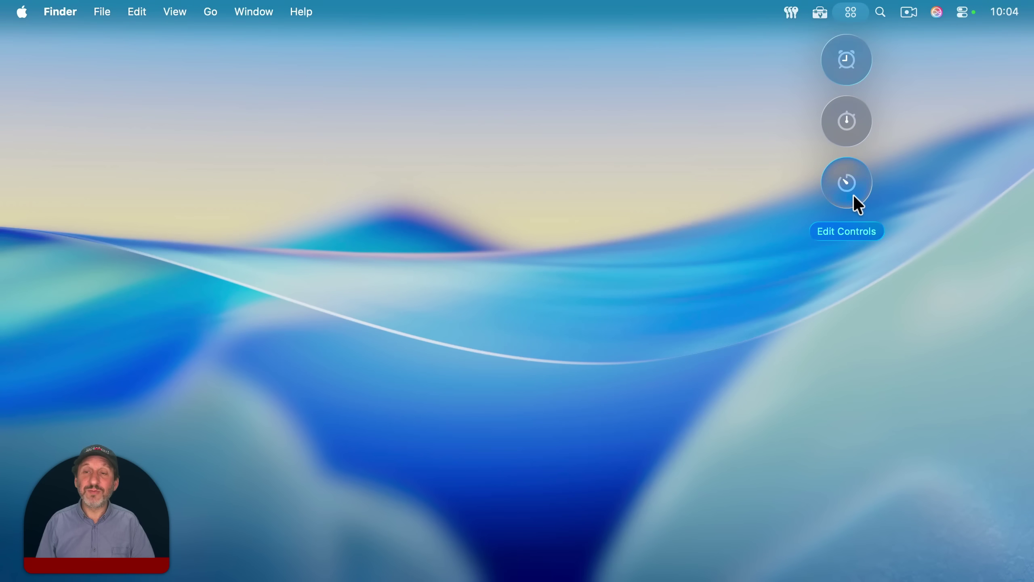
click(841, 230)
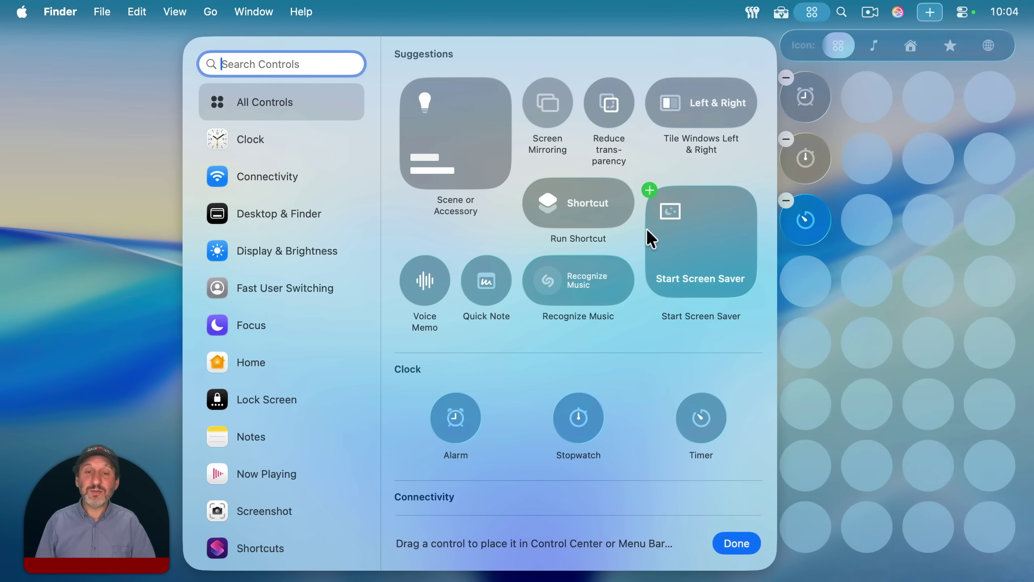
drag(806, 159, 863, 102)
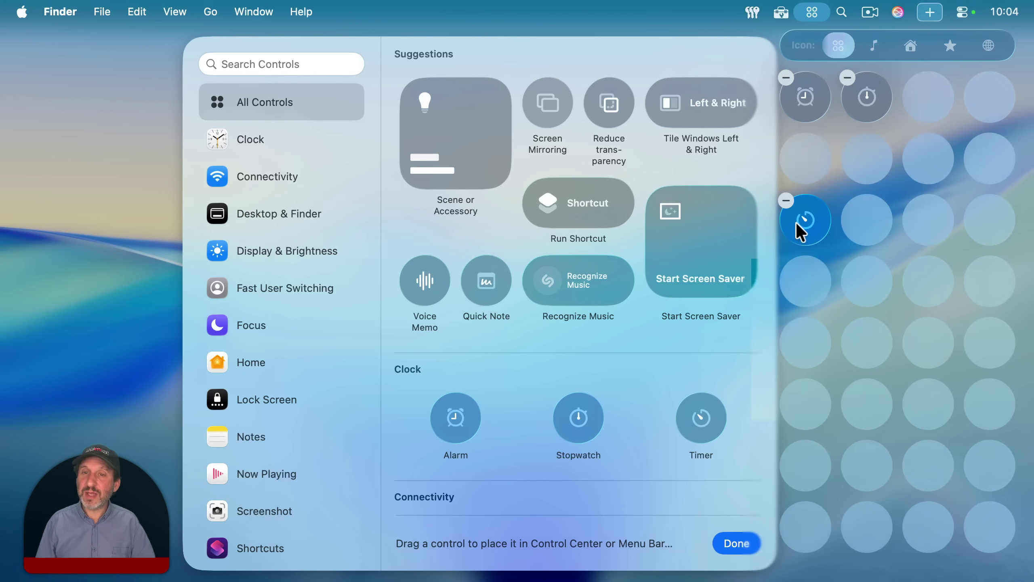
drag(804, 220, 795, 162)
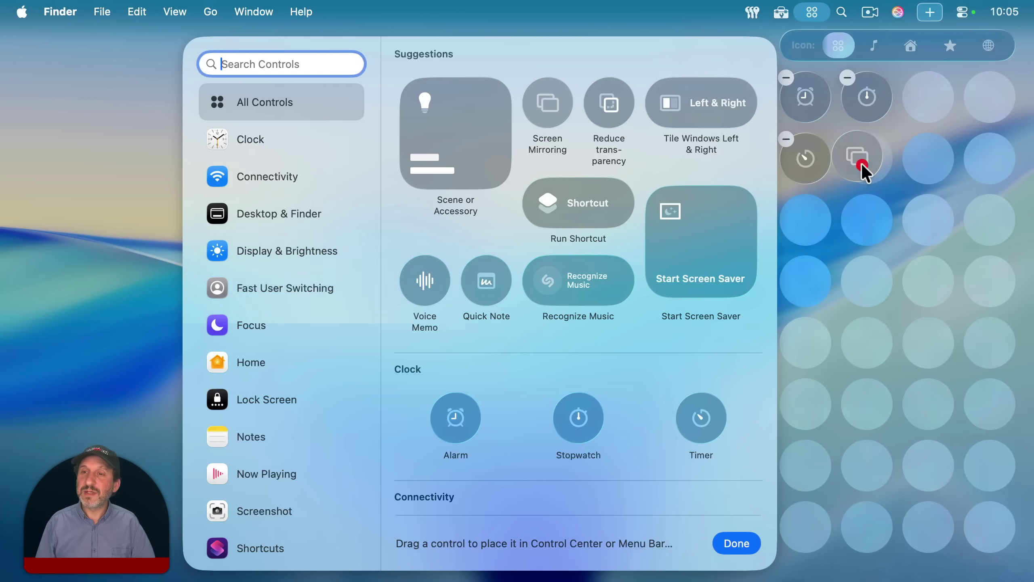
drag(626, 118, 862, 163)
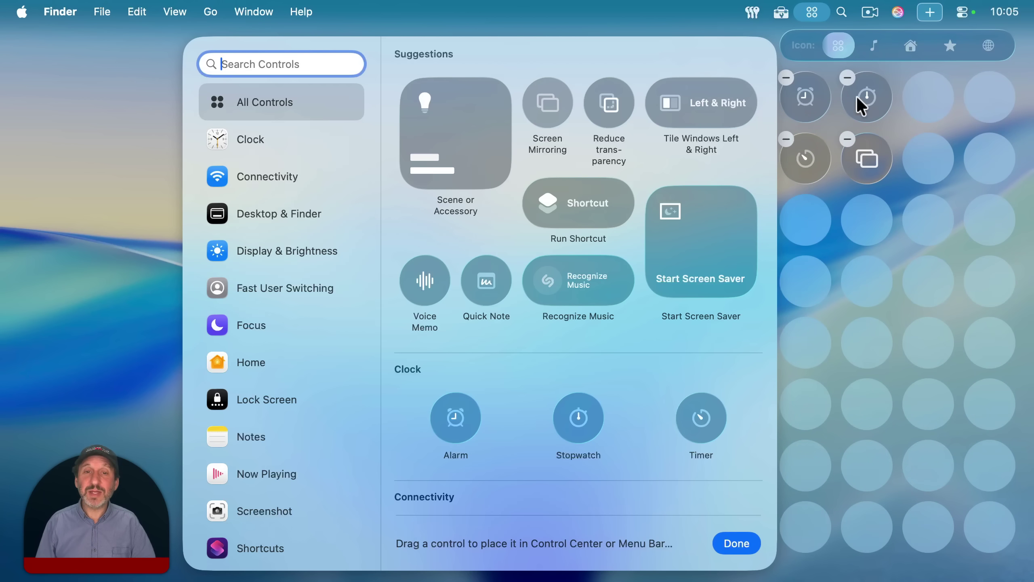
click(733, 545)
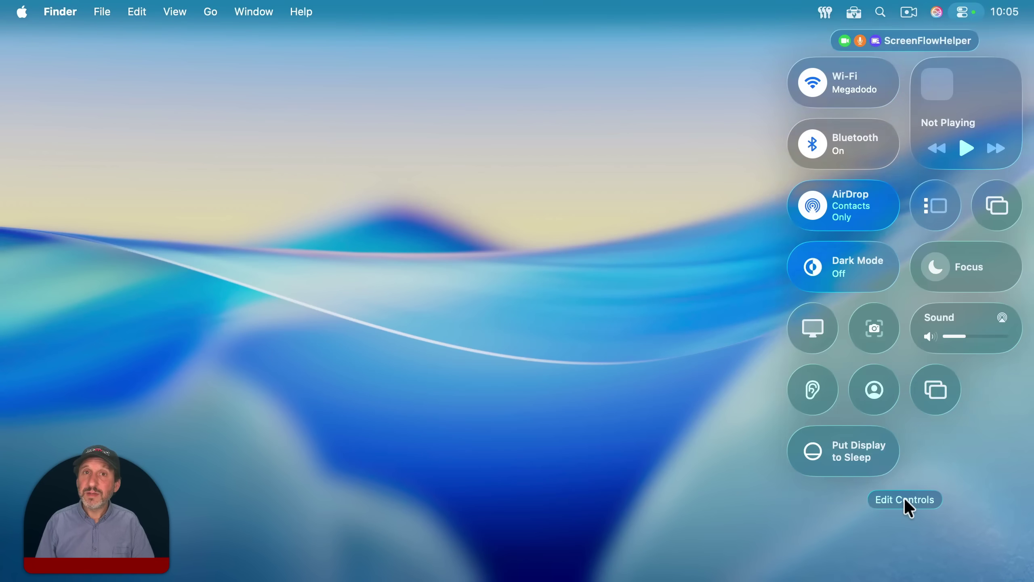
Start a new menu-bar controls collection with a star icon.
click(903, 500)
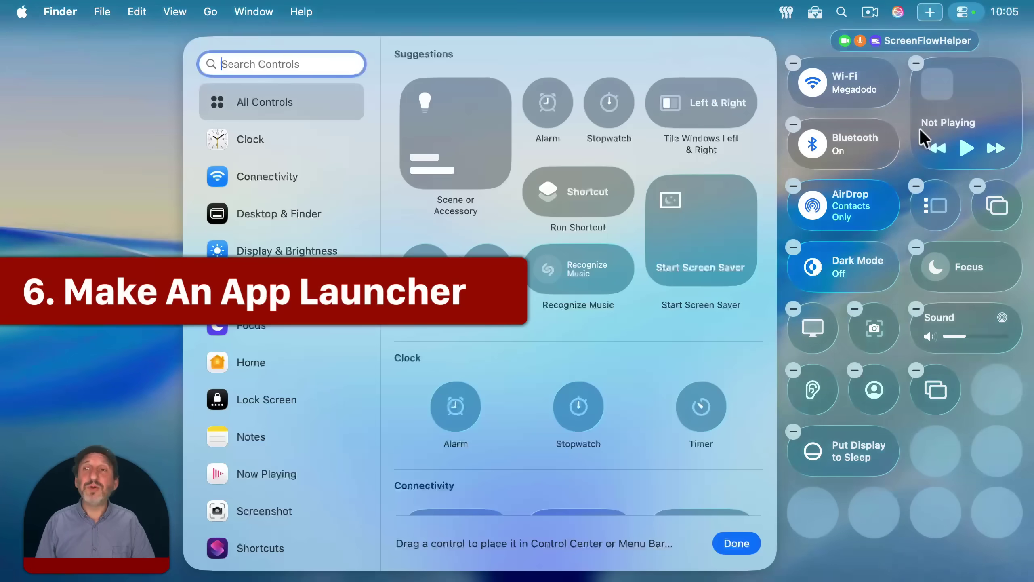
click(928, 15)
click(951, 45)
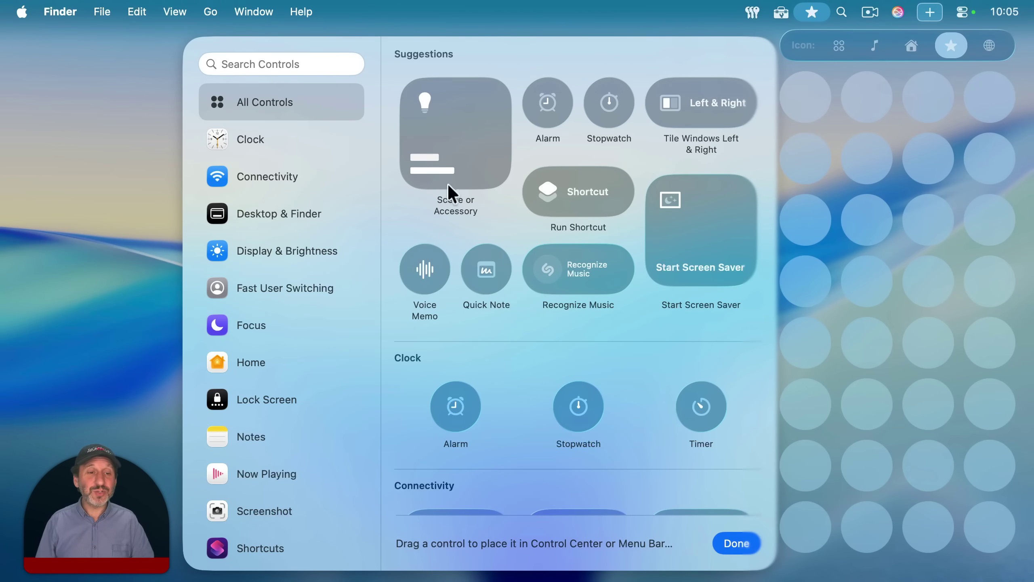
scroll(262, 283, down, 5)
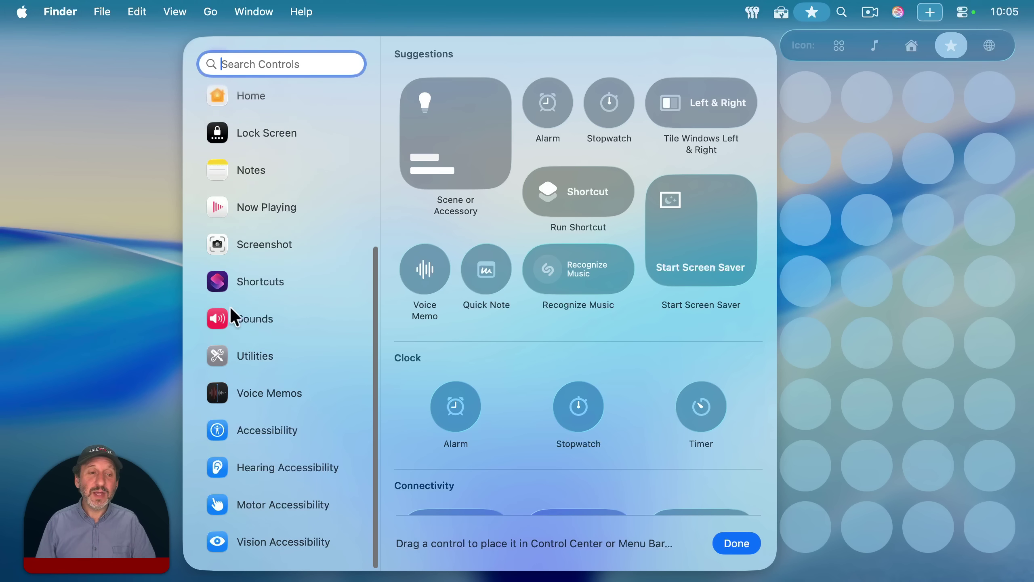
Add an Open App launcher for Activity Monitor to the collection's first slot.
click(219, 280)
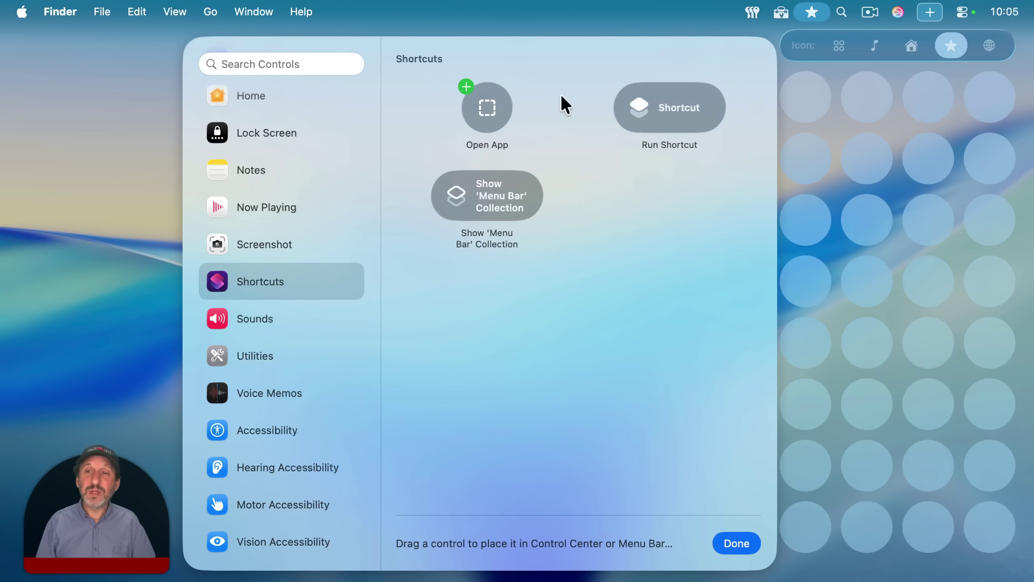
drag(664, 95, 802, 89)
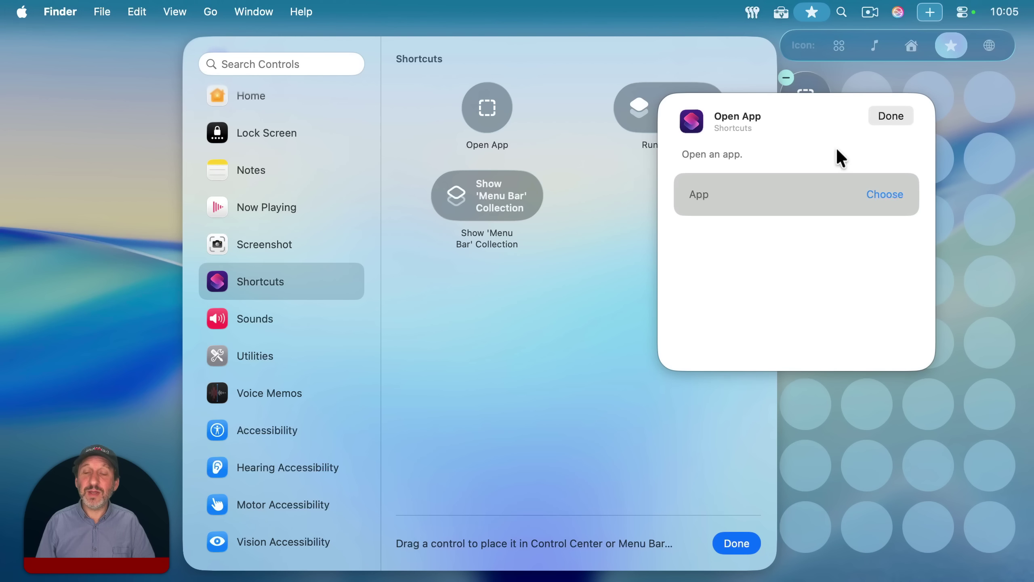
click(881, 194)
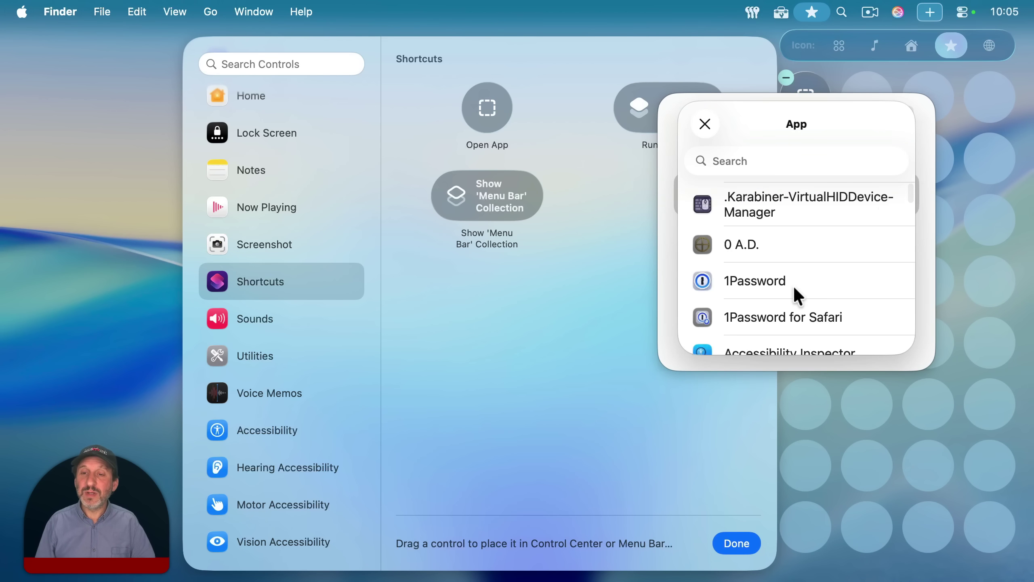
scroll(793, 284, down, 5)
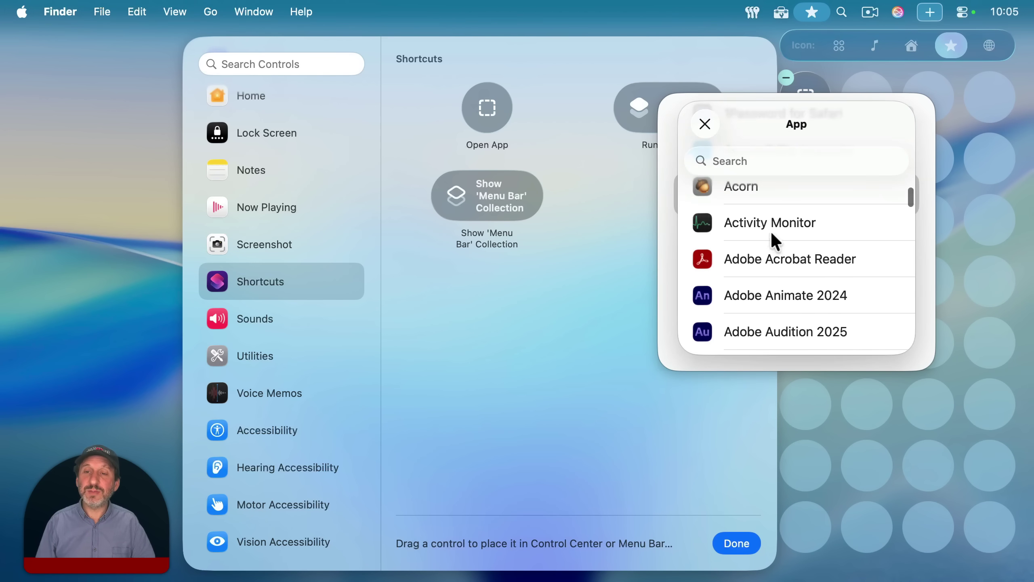
click(768, 225)
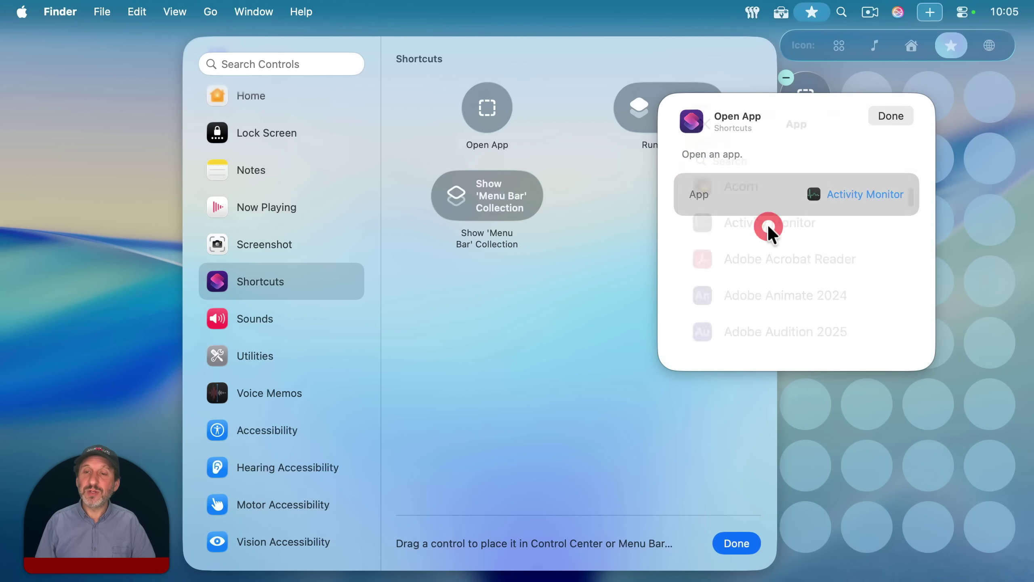
click(892, 115)
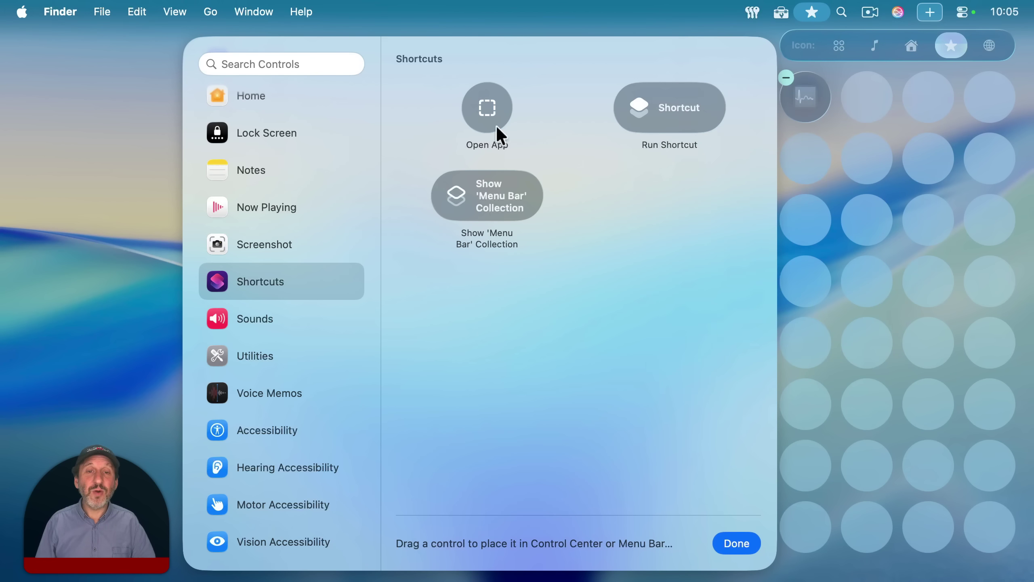
Add a Calendar launcher and another app launcher, then finish editing the collection.
drag(477, 106, 795, 156)
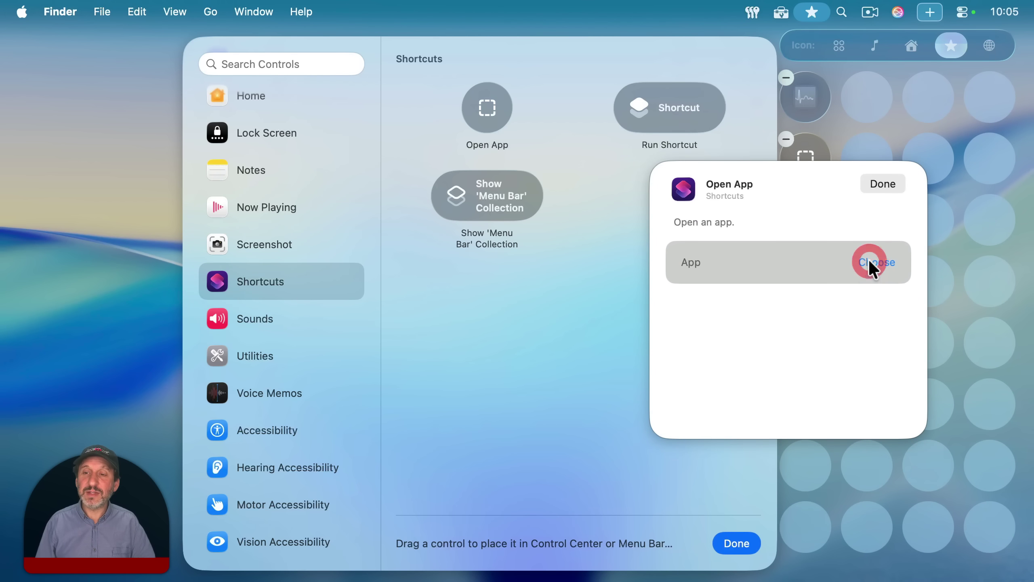
click(870, 259)
scroll(731, 330, down, 5)
scroll(711, 316, down, 5)
click(693, 304)
click(804, 104)
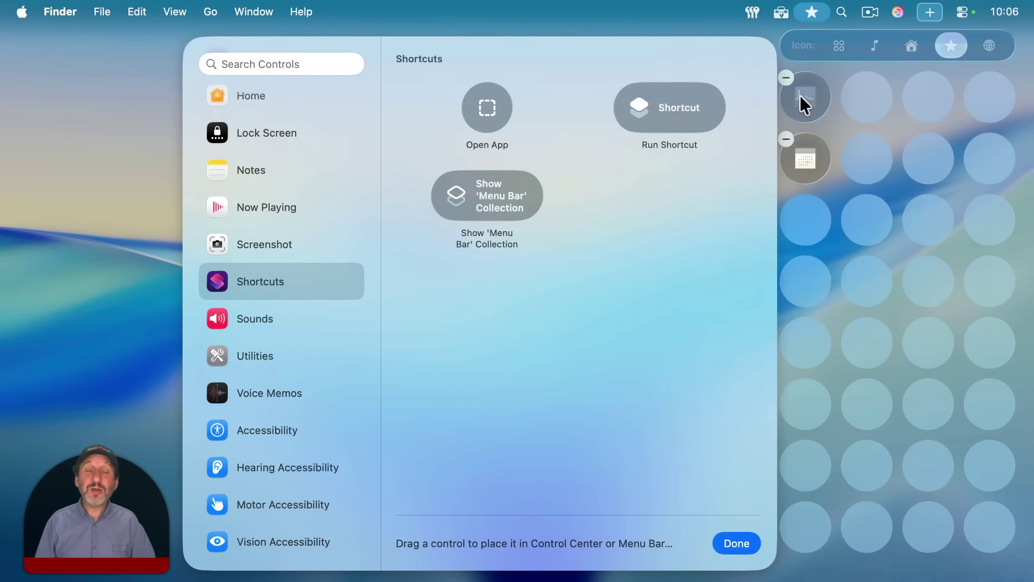
click(487, 108)
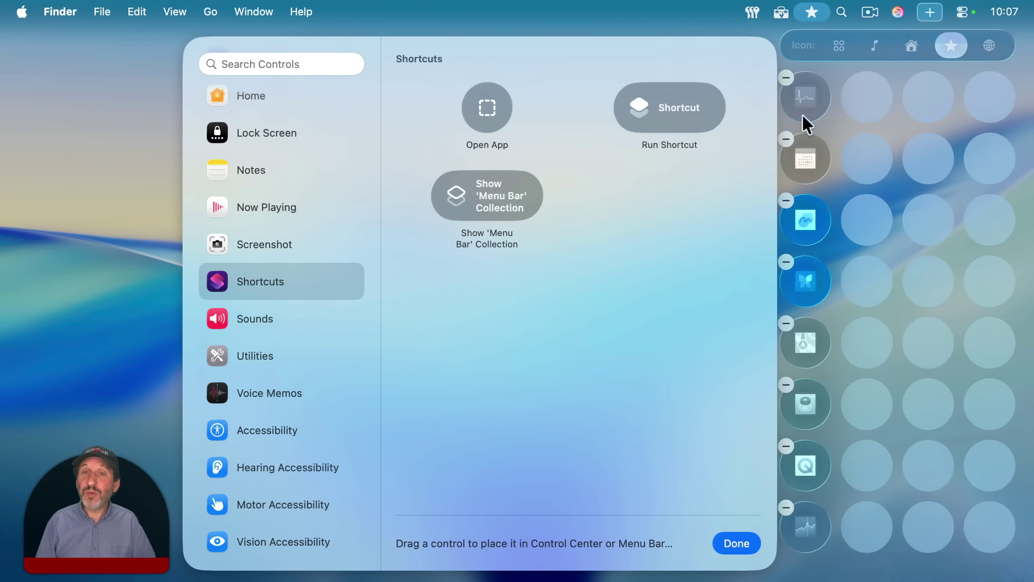
click(745, 544)
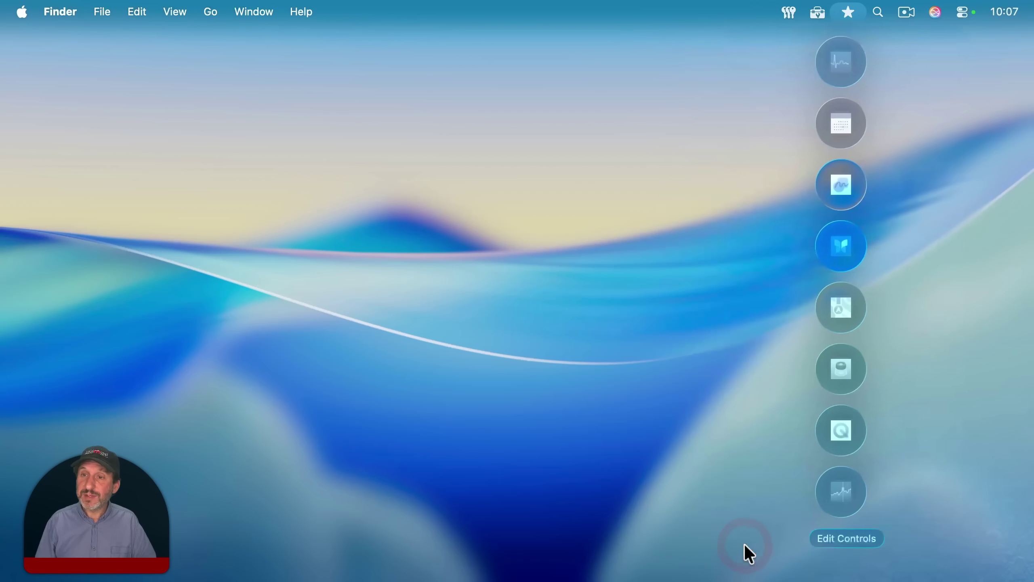
Resize the Activity Monitor, Calendar, Freeform and Journal launchers to Medium in the starred collection.
click(856, 13)
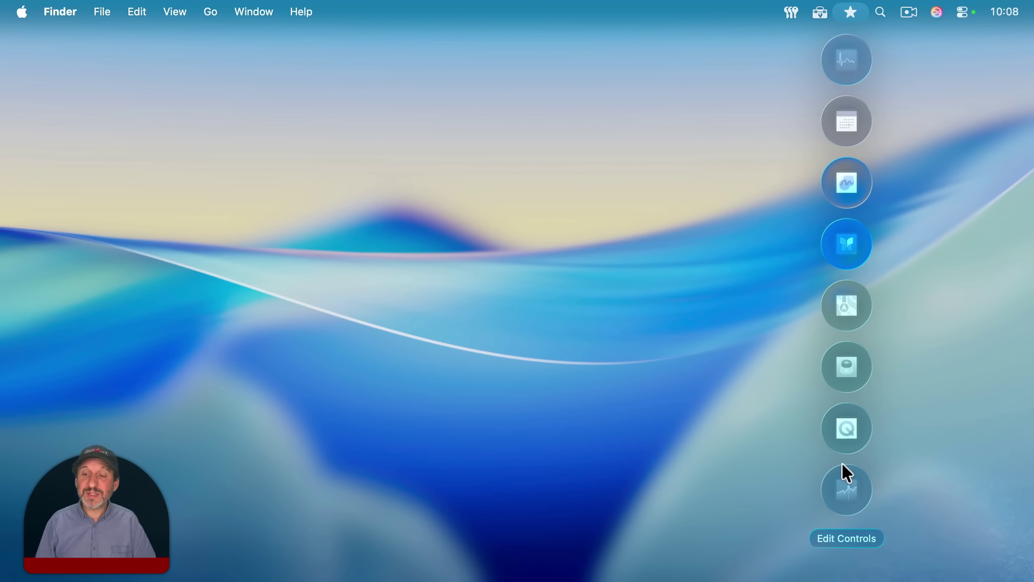
click(839, 538)
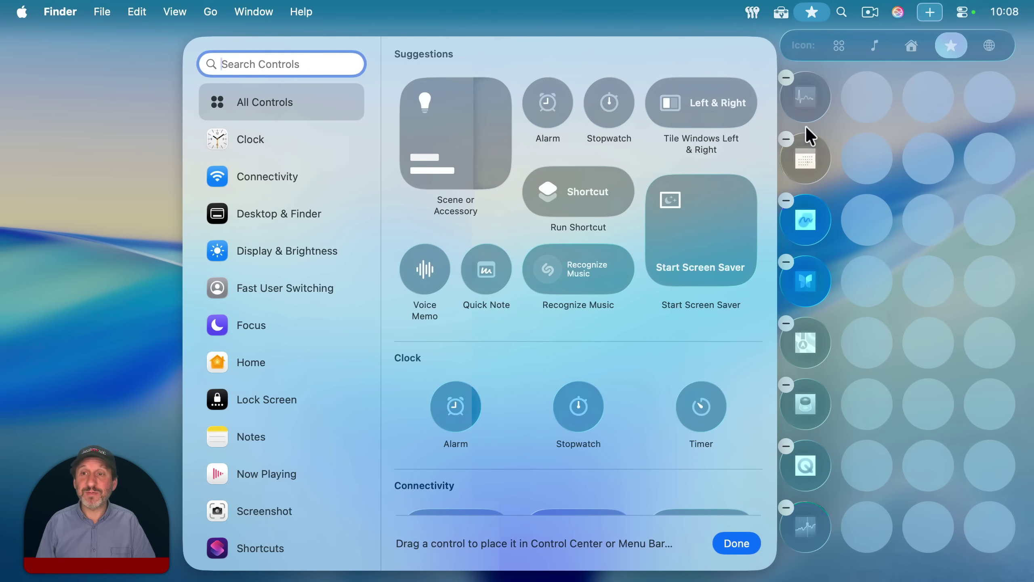
right_click(810, 98)
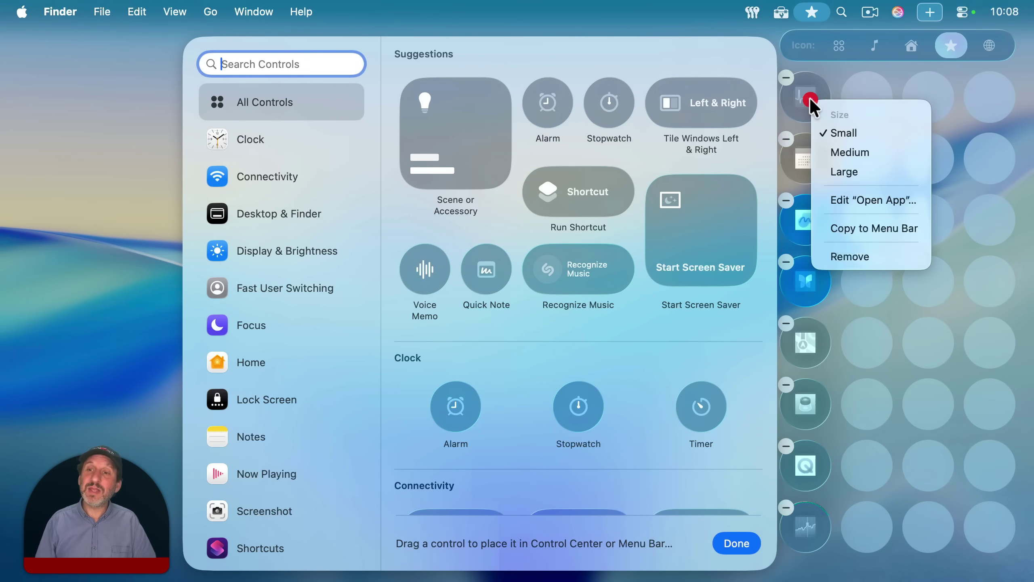
click(826, 144)
right_click(816, 159)
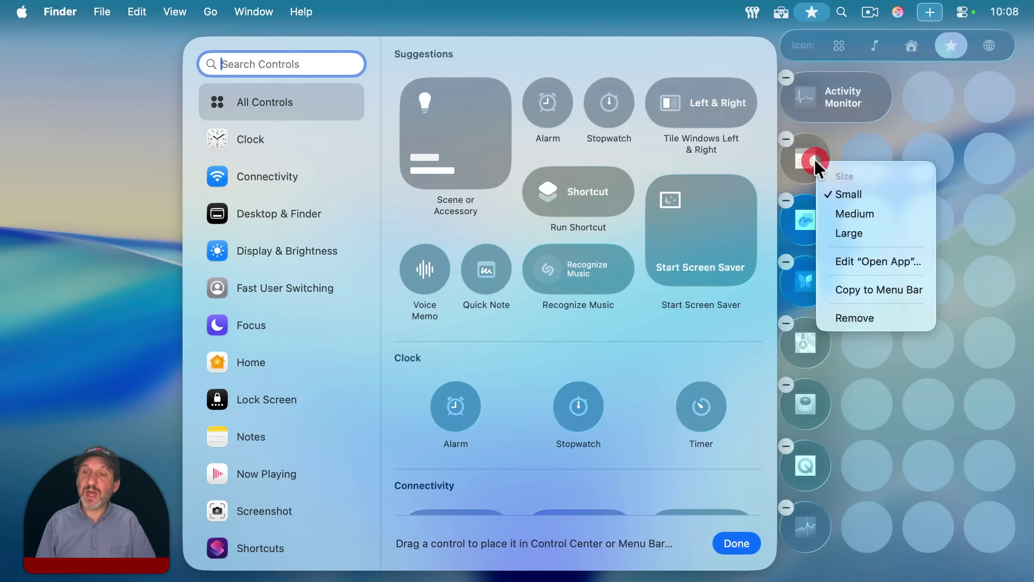
click(849, 209)
right_click(808, 212)
click(845, 262)
right_click(807, 284)
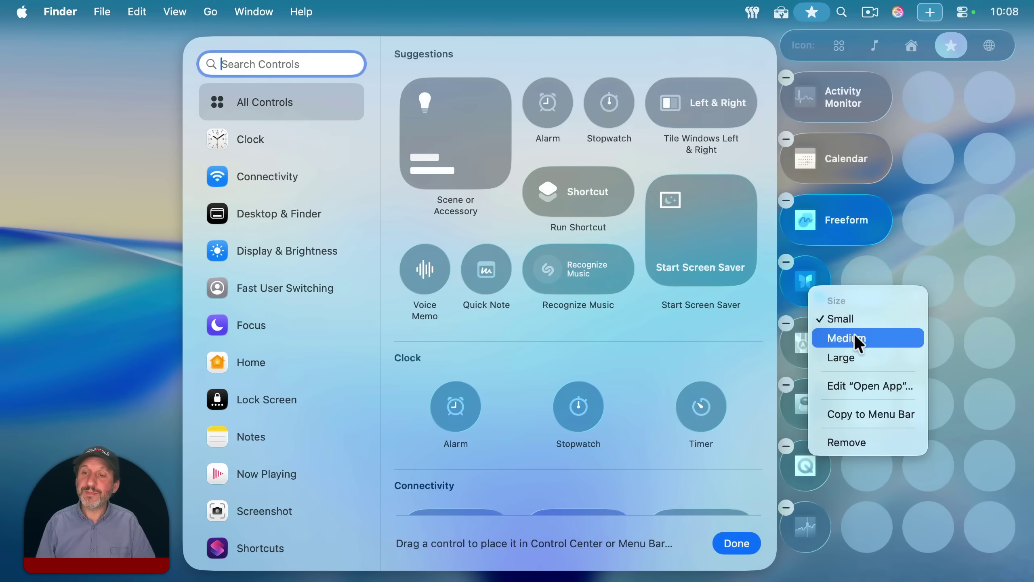
click(847, 338)
click(853, 12)
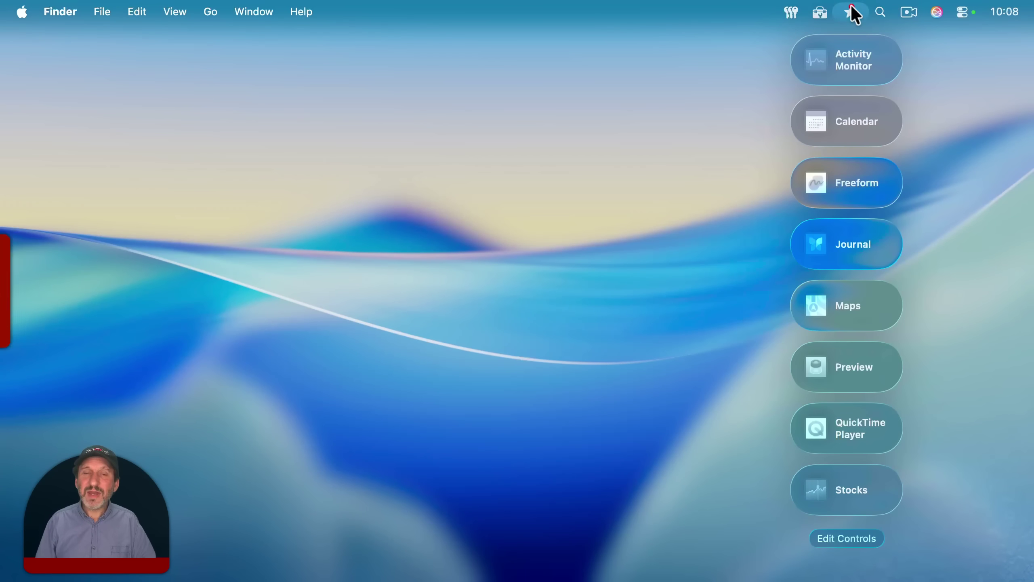
Copy the Activity Monitor launcher to the menu bar as a separate item.
click(845, 538)
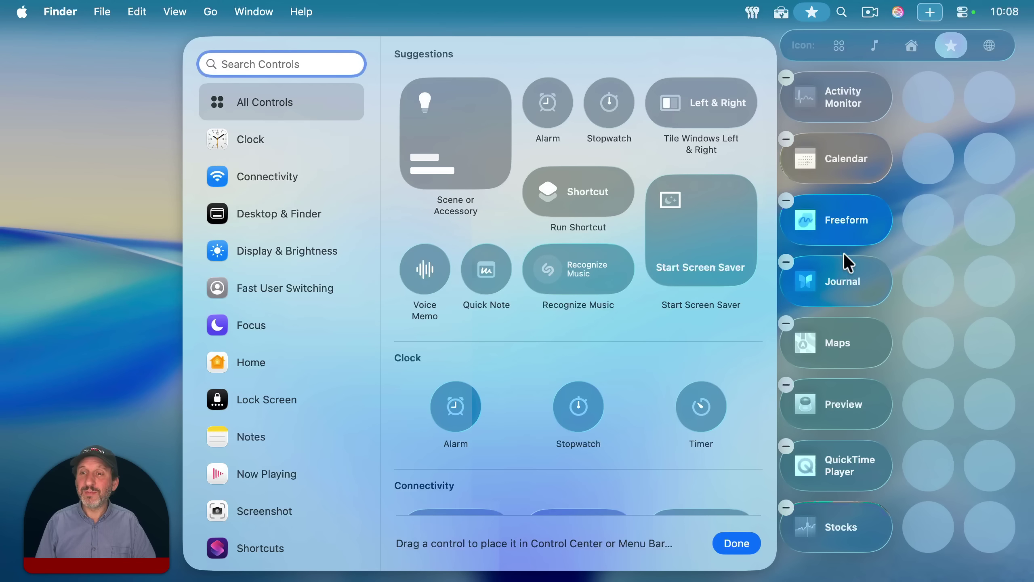
right_click(834, 111)
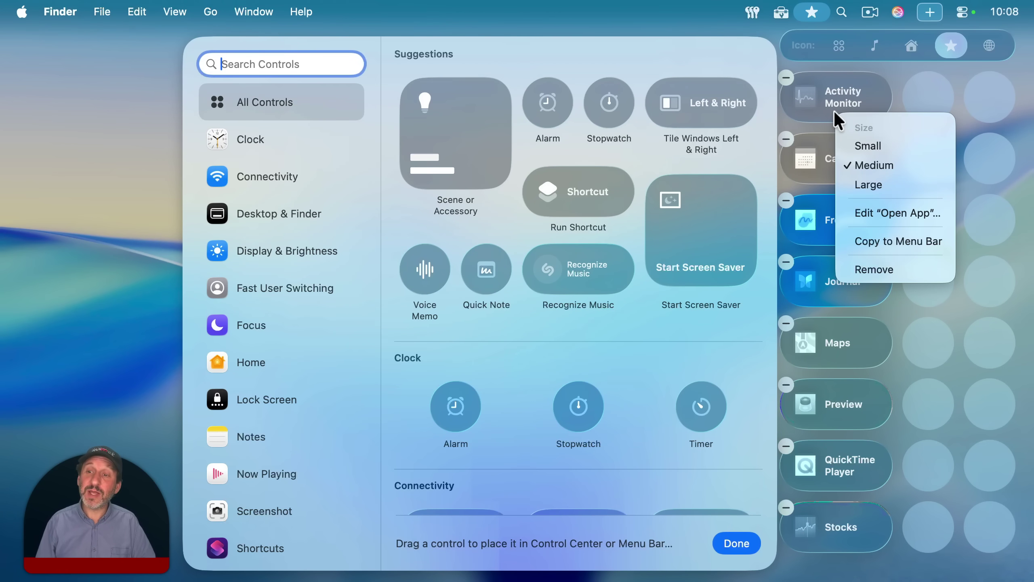
click(874, 241)
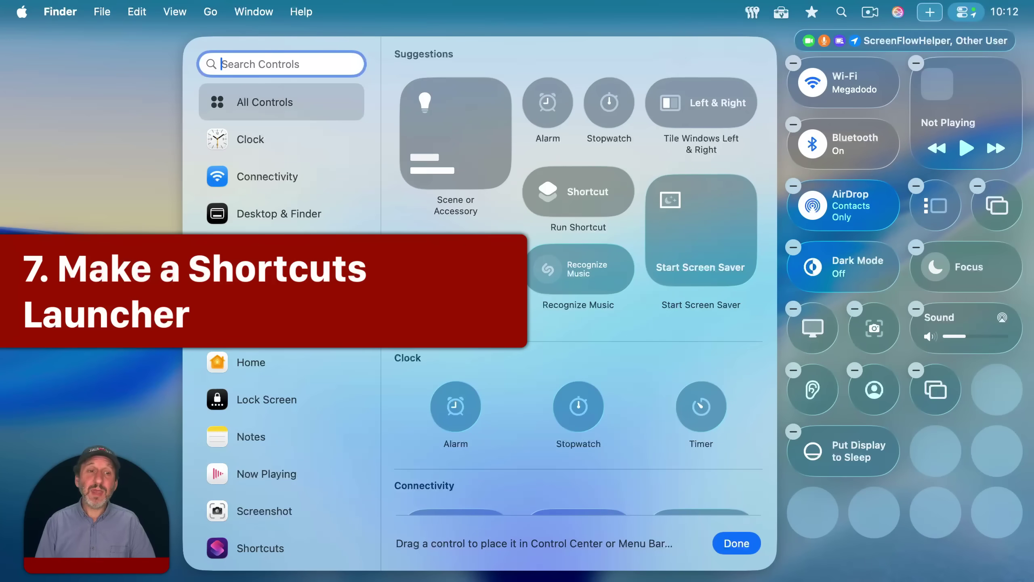
scroll(308, 180, down, 5)
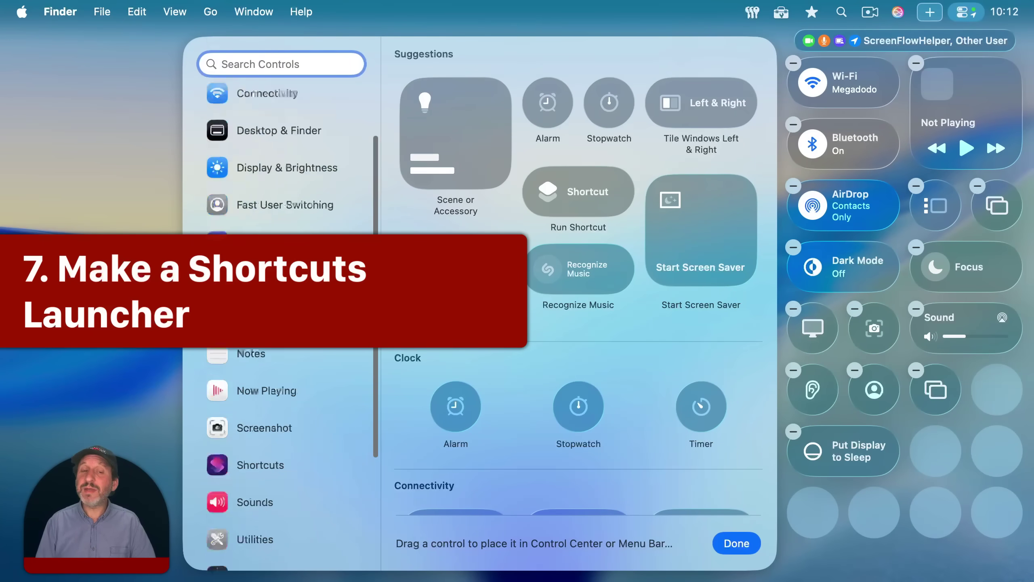
scroll(295, 167, up, 3)
scroll(296, 166, up, 2)
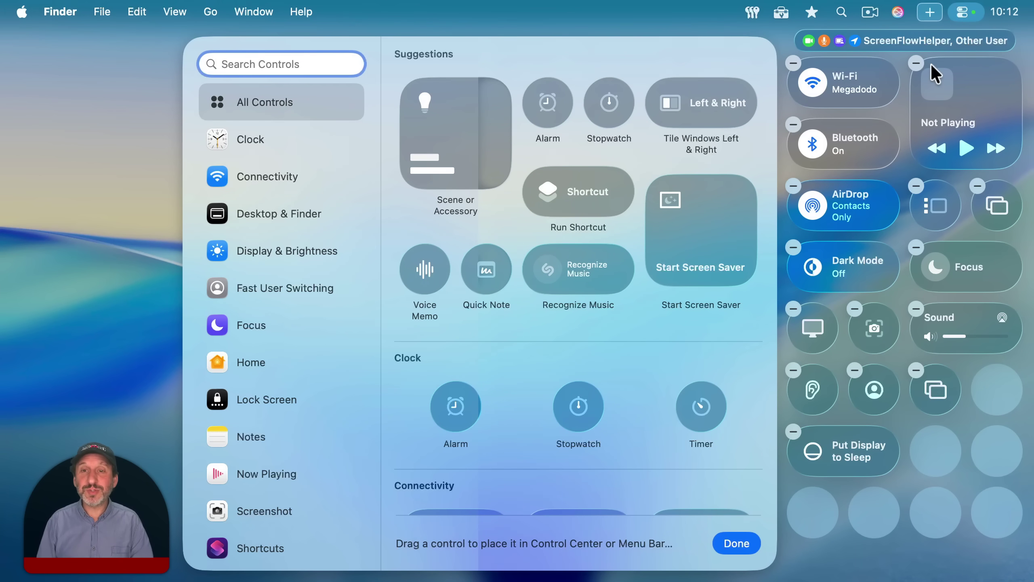
Add an empty collection from the menu bar + and list the Shortcuts controls.
click(932, 12)
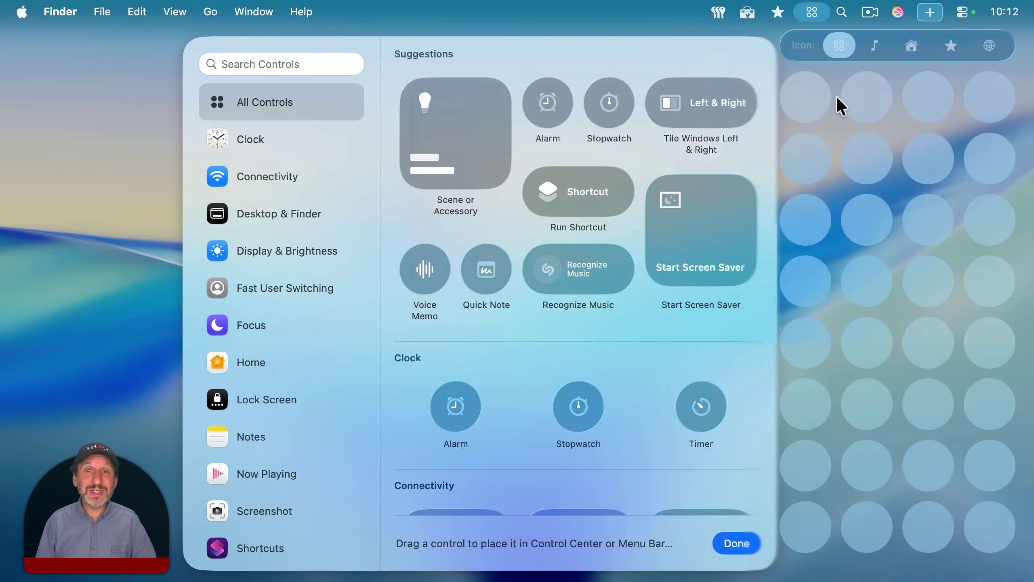
scroll(305, 416, down, 5)
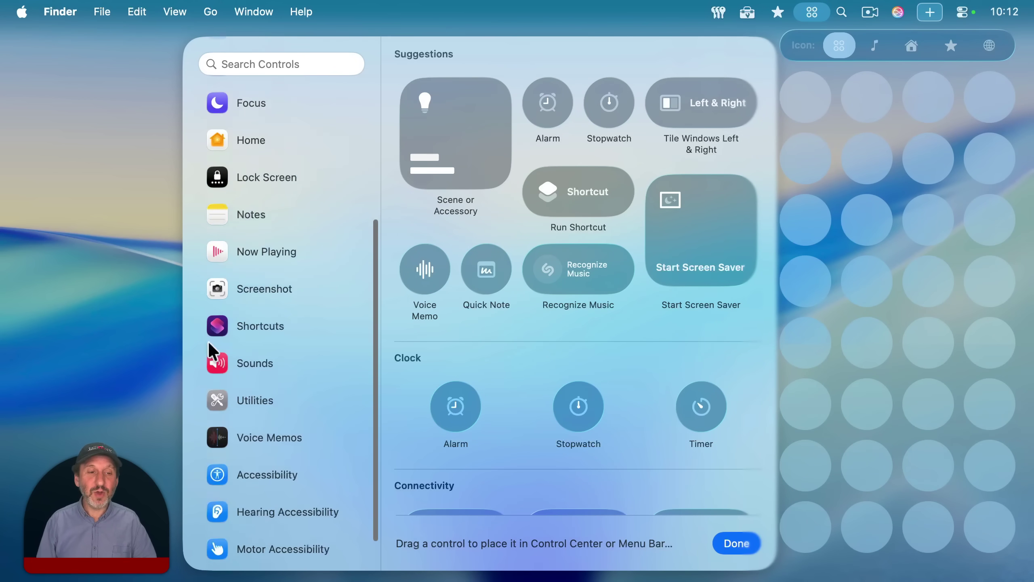
click(238, 325)
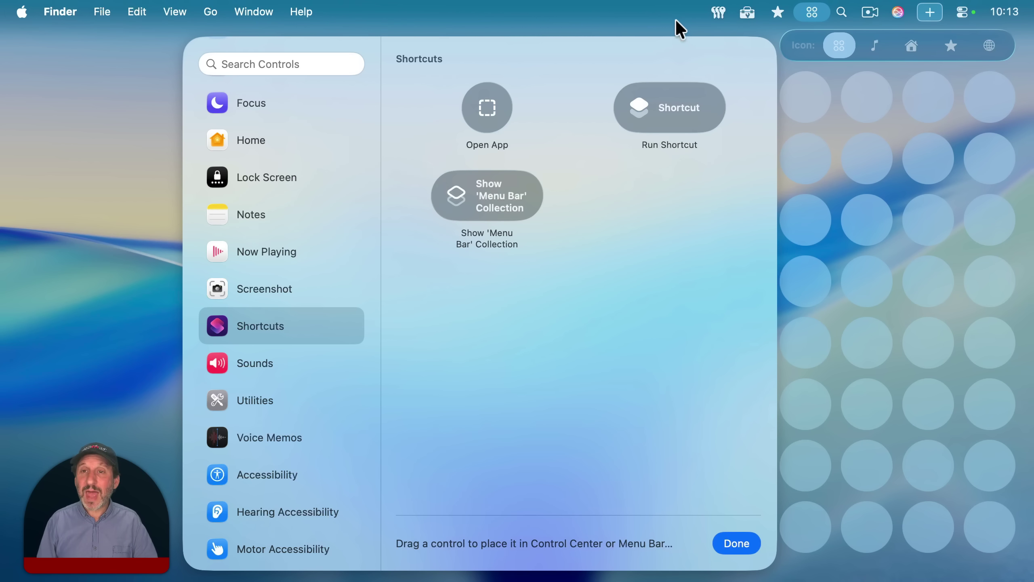
Add Show 'Menu Bar' Collection and a Run Shortcut control set to Play Playlist.
drag(485, 202, 804, 107)
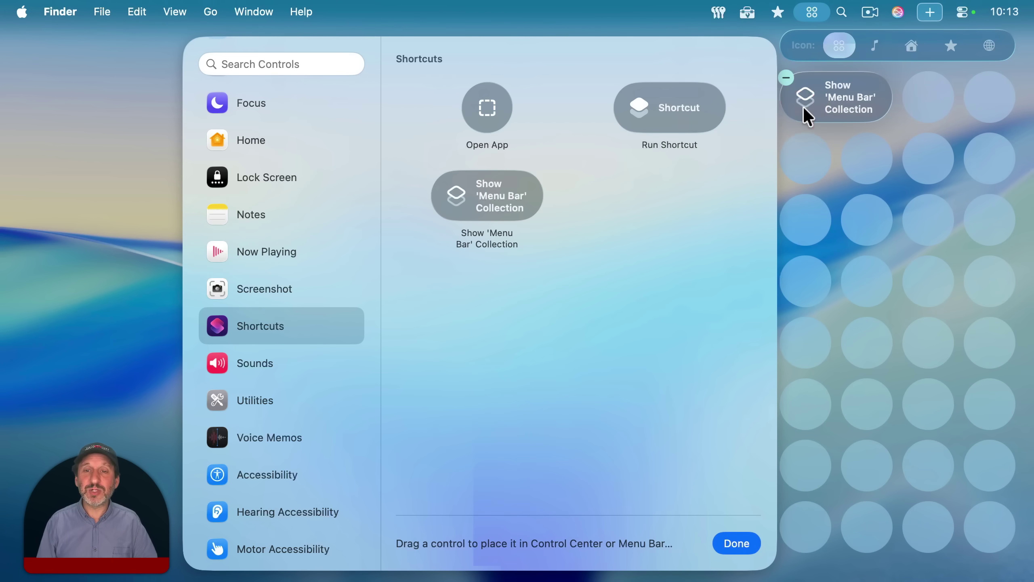
drag(664, 105, 830, 152)
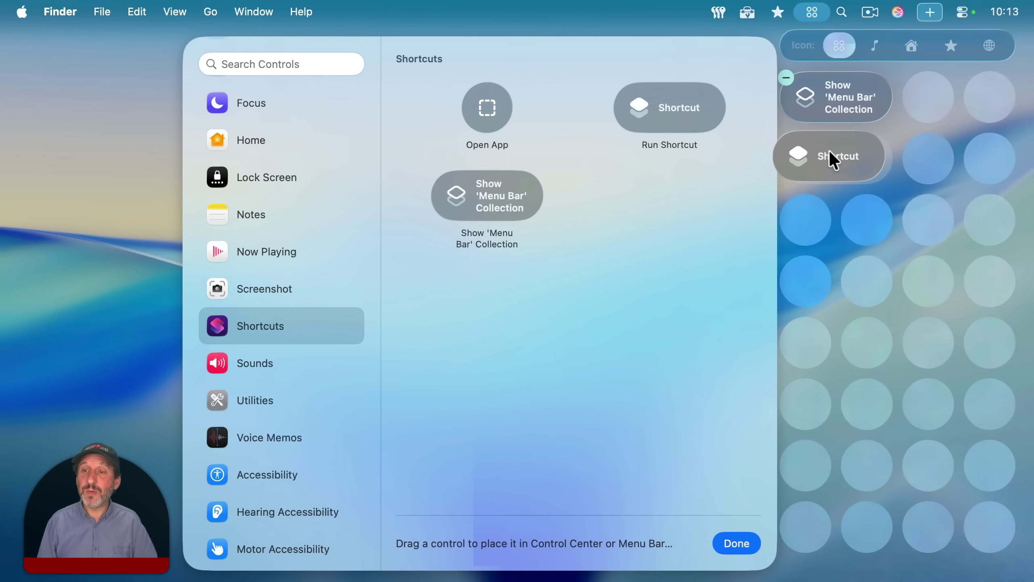
click(836, 153)
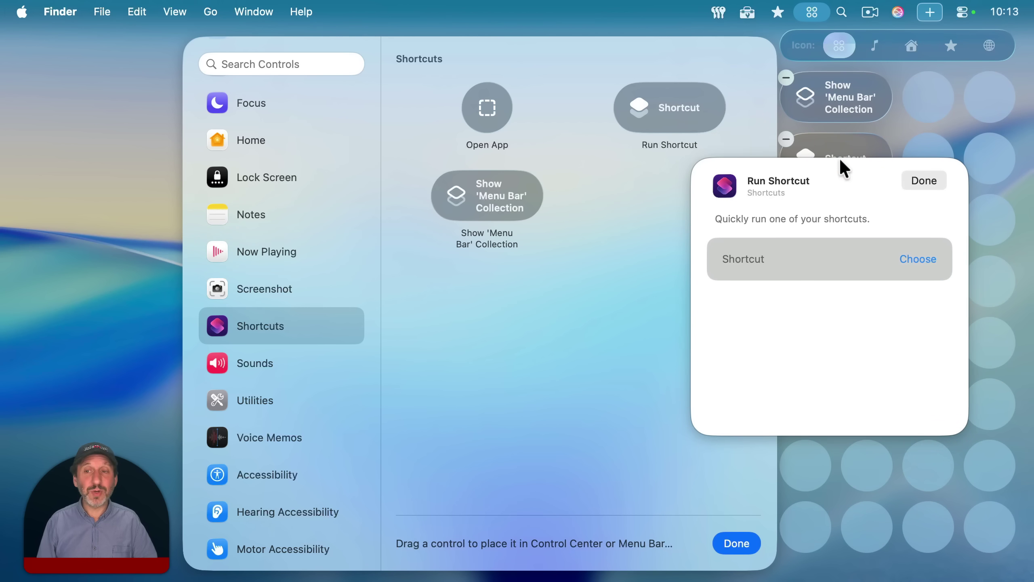
click(912, 259)
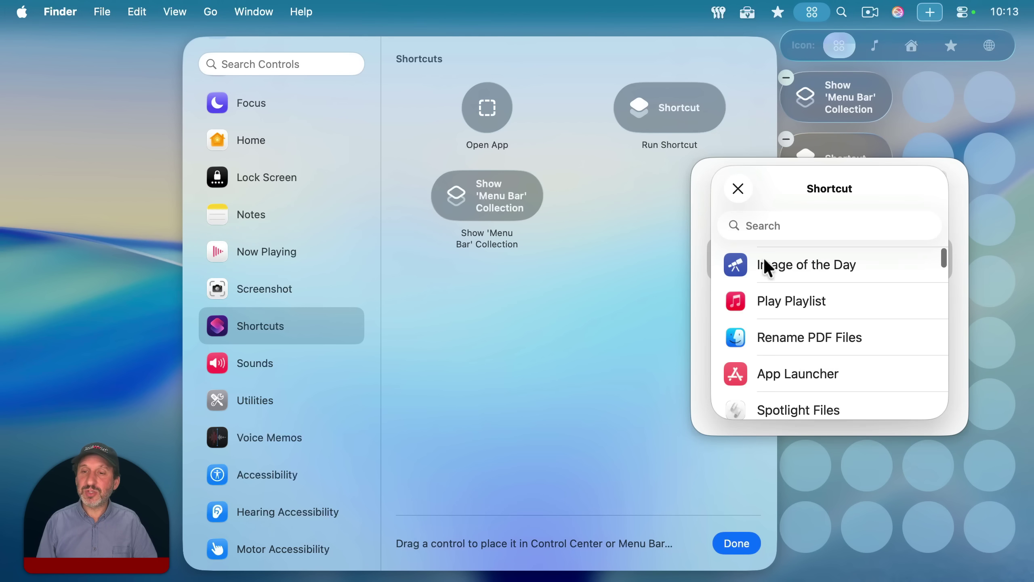
click(767, 297)
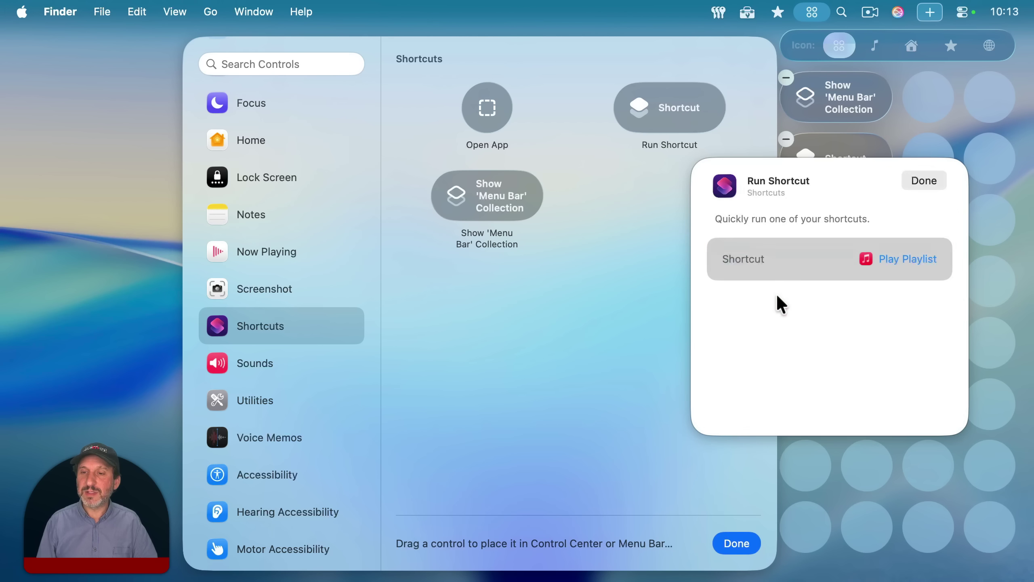
click(924, 180)
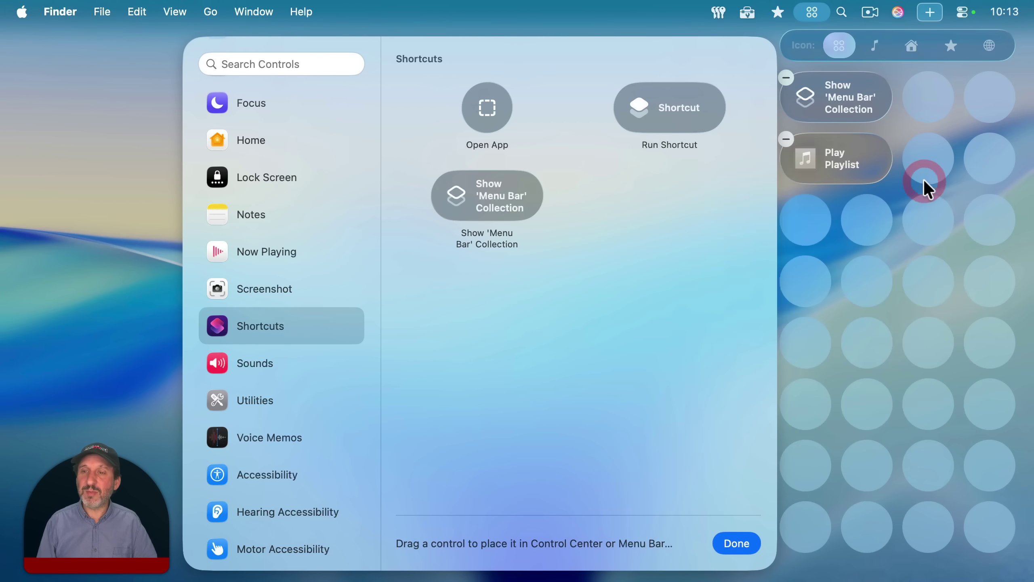
Add an Image of the Day shortcut control, finish editing, and run it.
drag(682, 117, 843, 228)
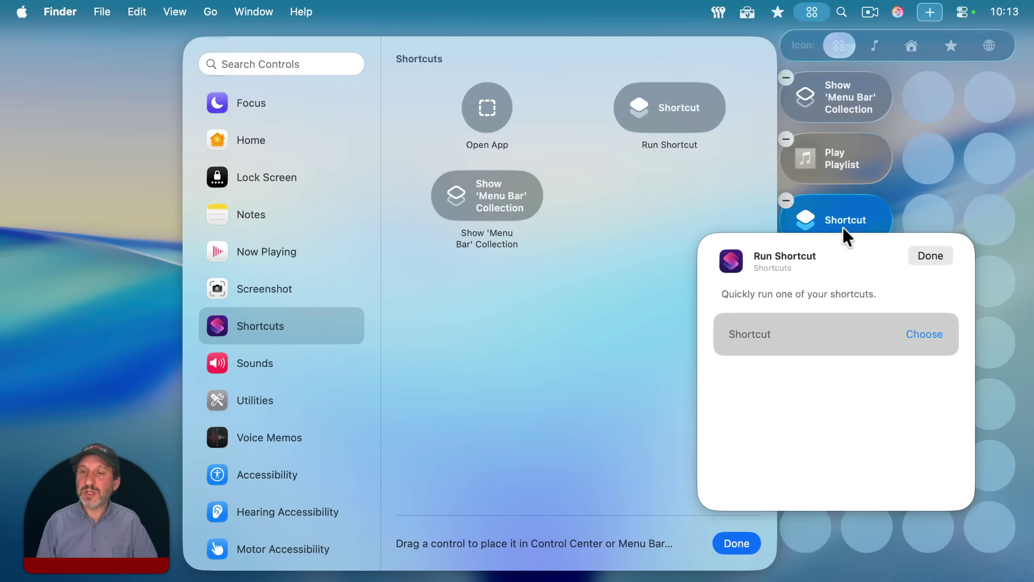
click(922, 331)
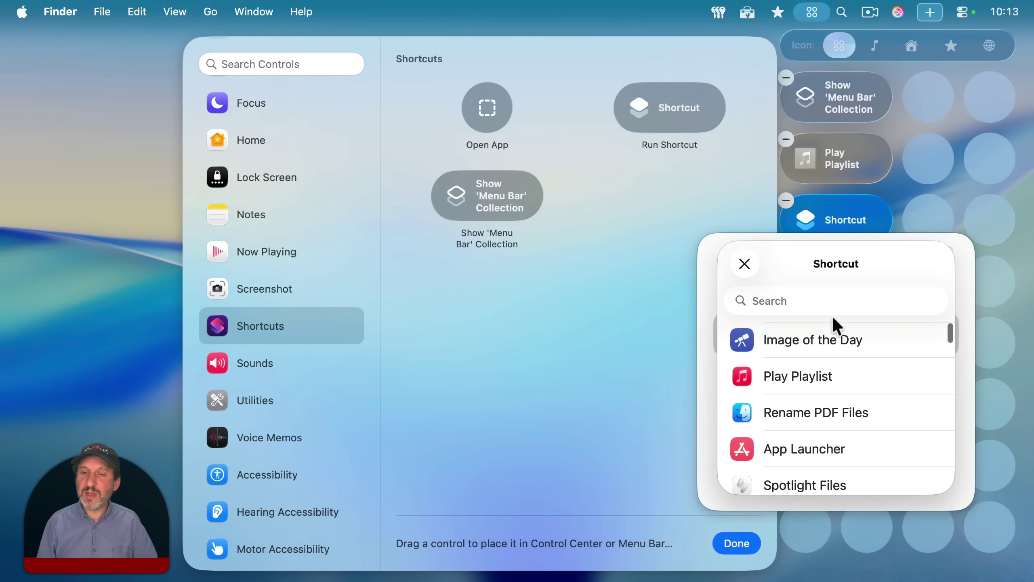
click(930, 255)
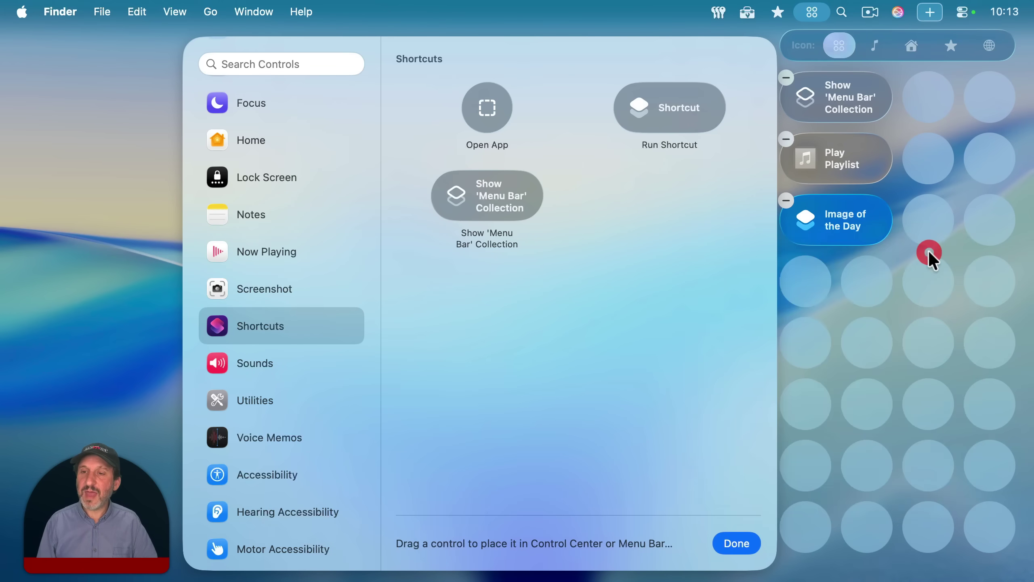
click(850, 12)
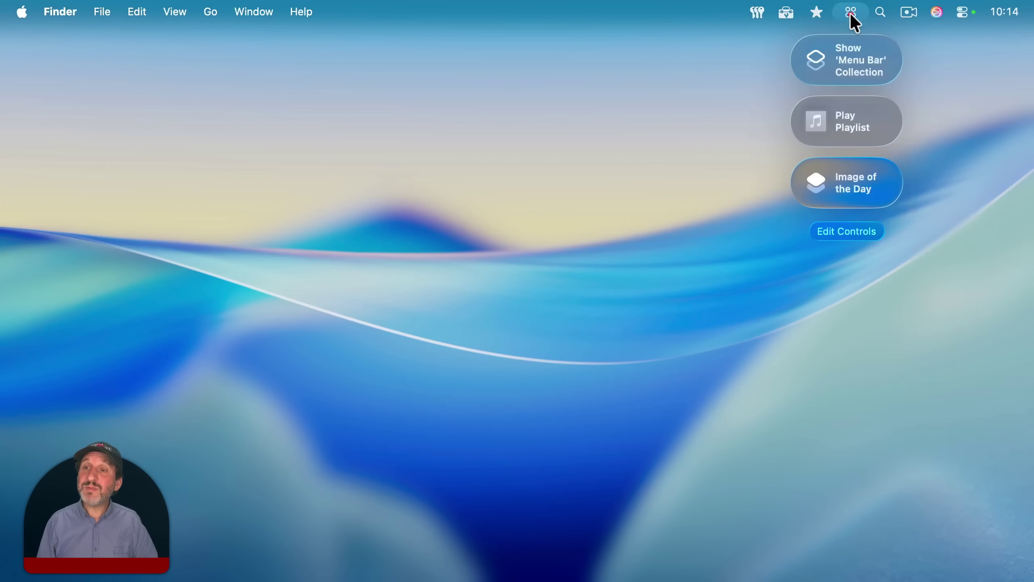
click(854, 172)
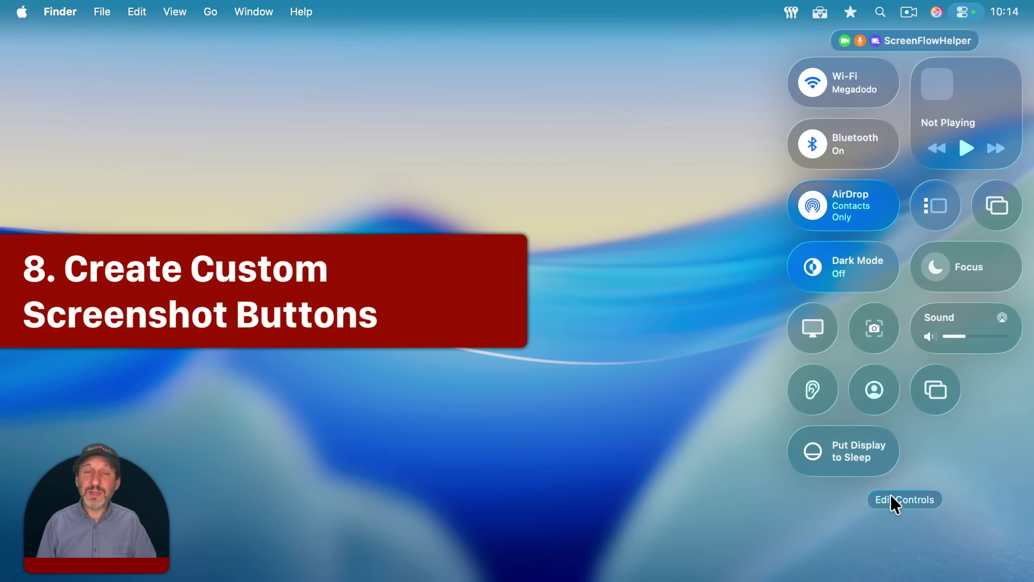
Drag the Custom Capture control from the Screenshot category into Control Center.
click(891, 499)
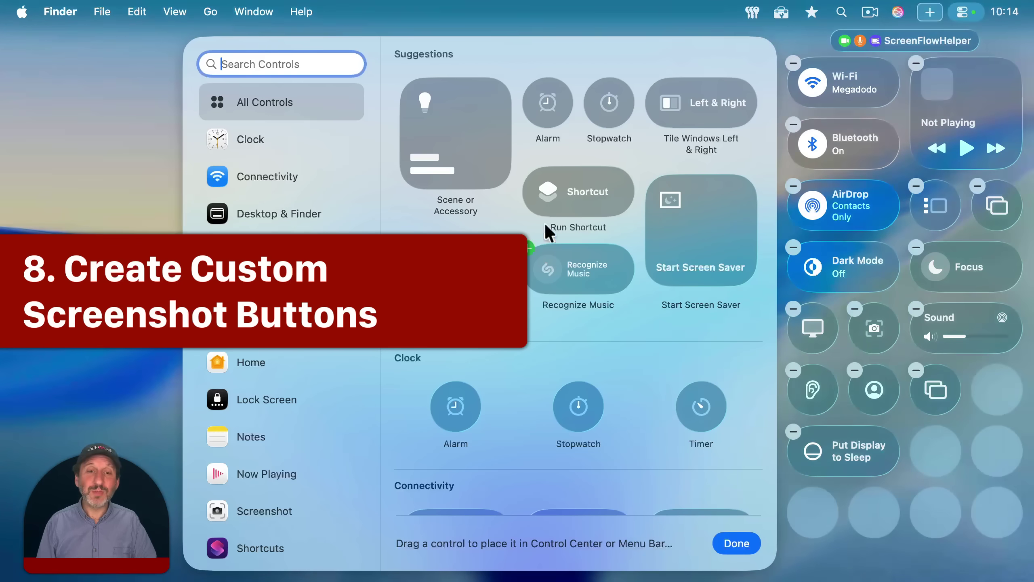
scroll(252, 406, down, 5)
click(247, 318)
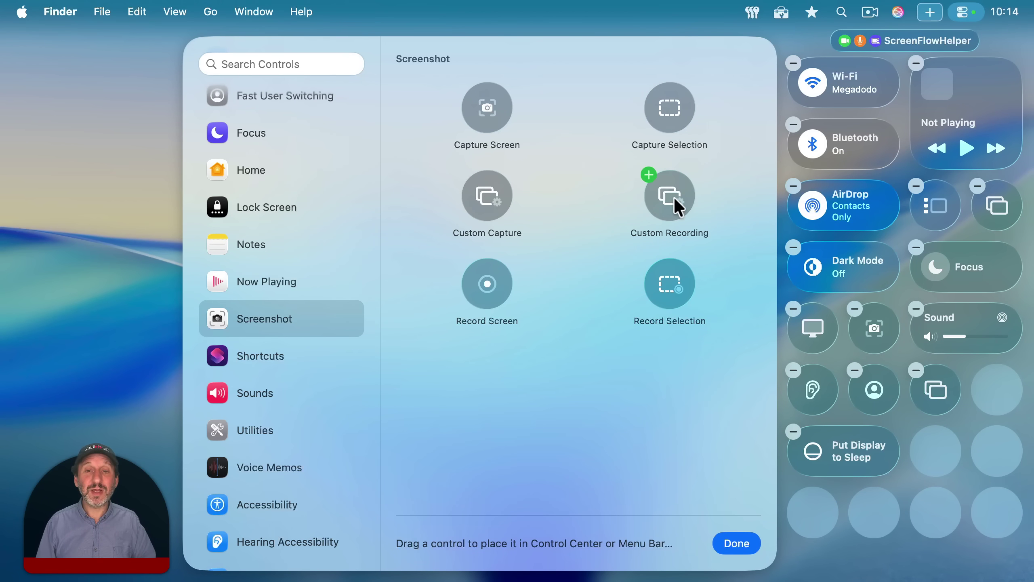
drag(485, 198, 993, 395)
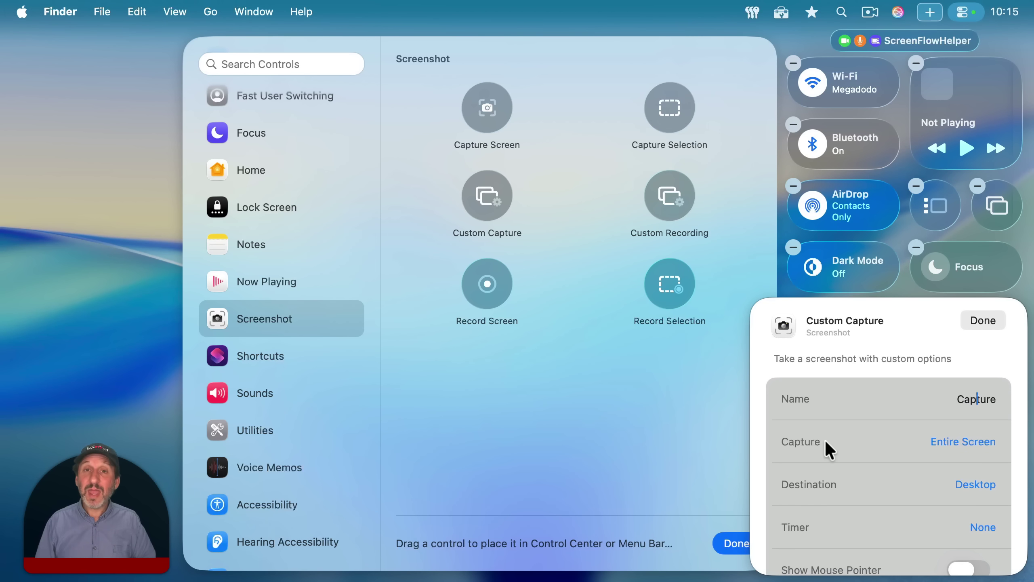
Keep Entire Screen capture, set the Custom Capture destination to Preview, and finish editing.
click(967, 441)
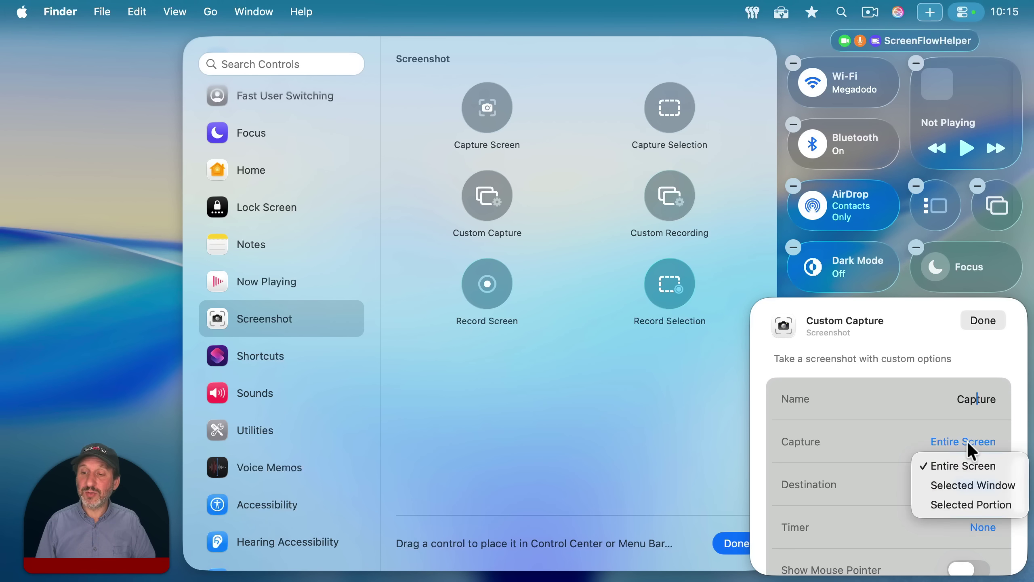
click(884, 433)
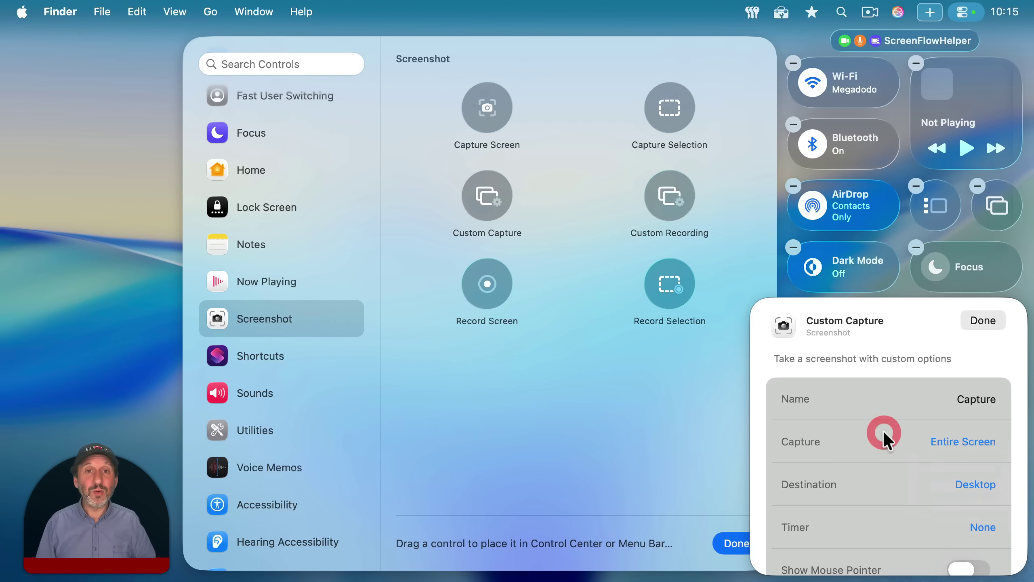
click(968, 482)
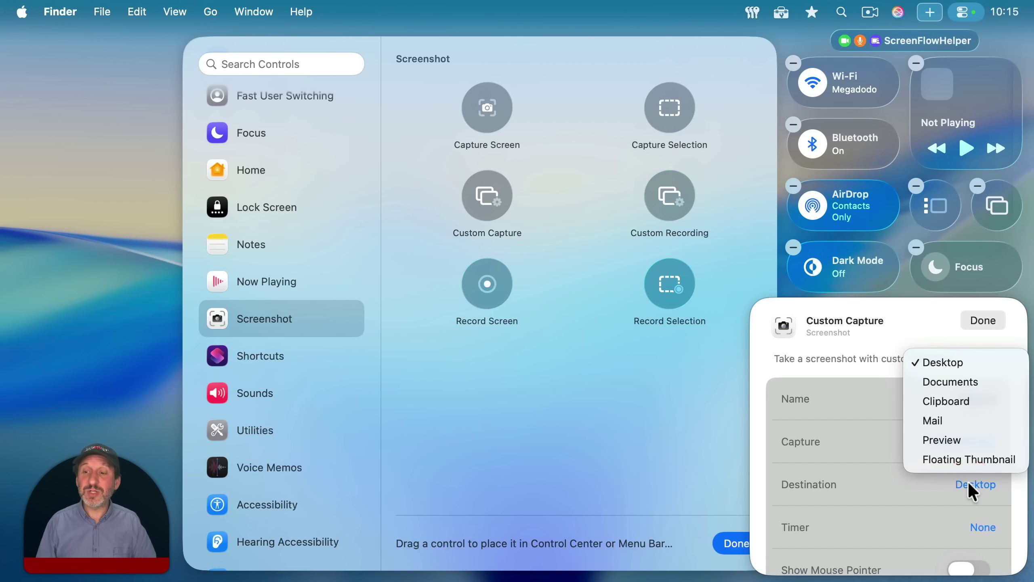
click(944, 440)
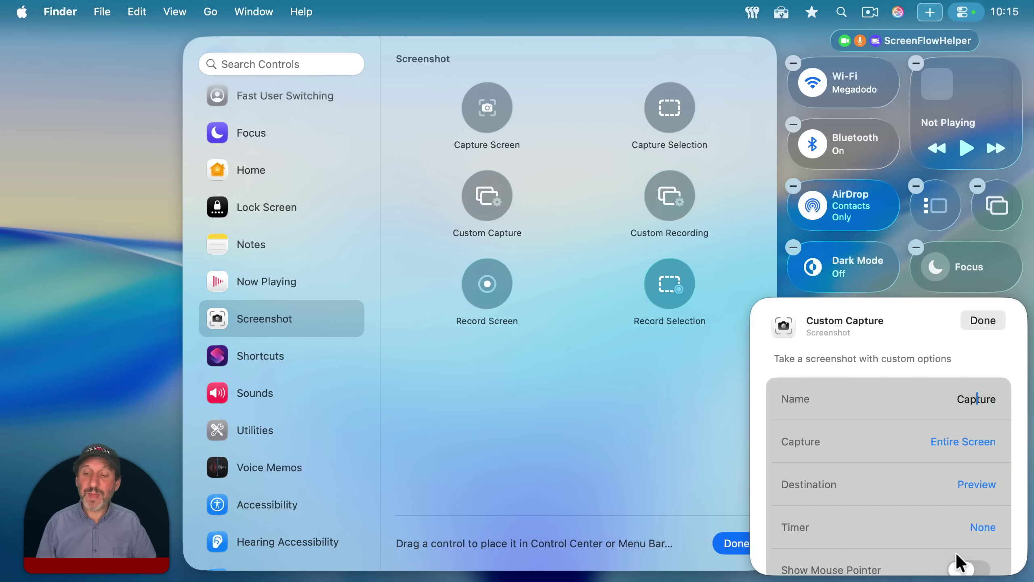
scroll(957, 553, down, 2)
scroll(932, 481, up, 2)
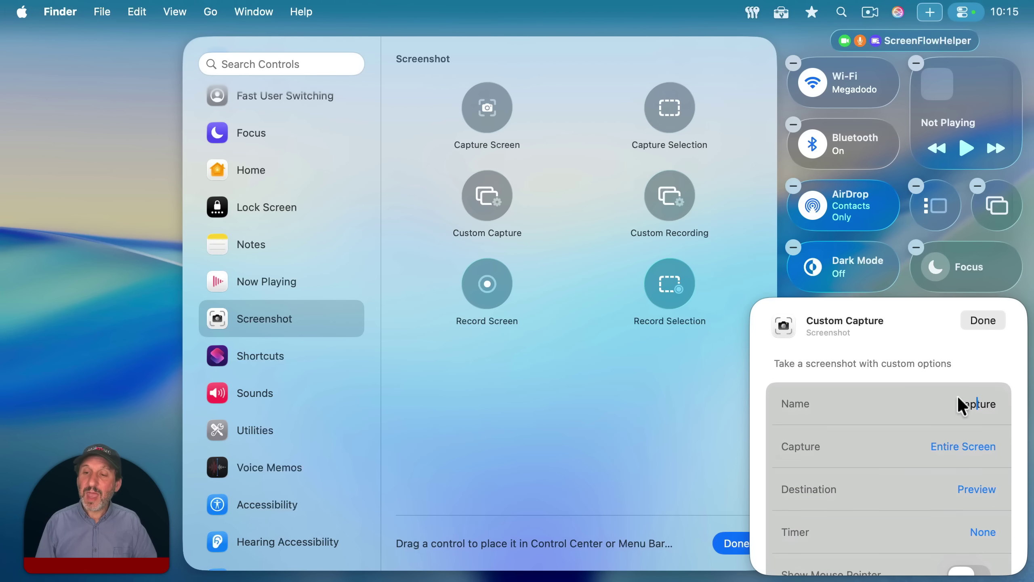
click(983, 321)
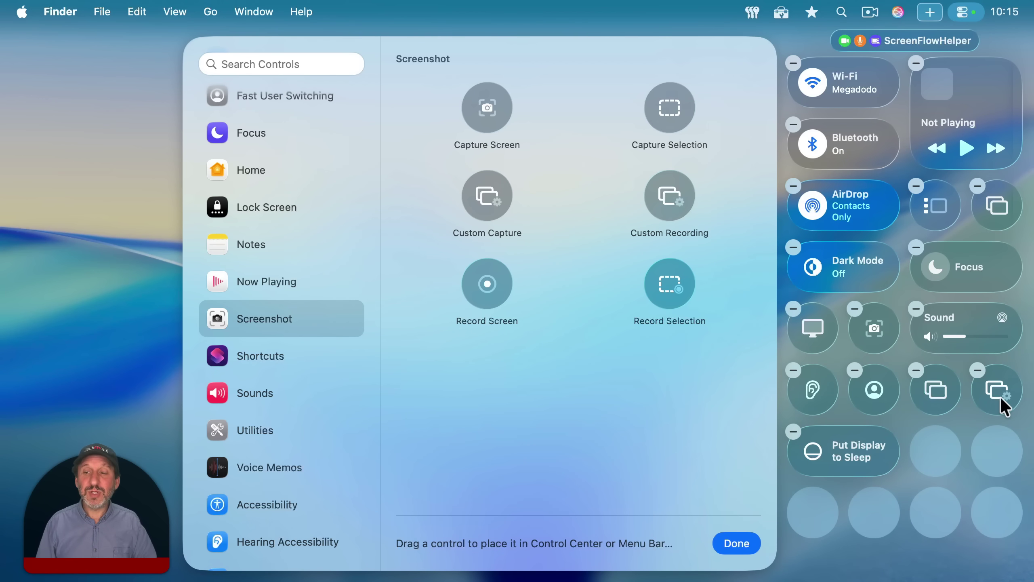
click(744, 542)
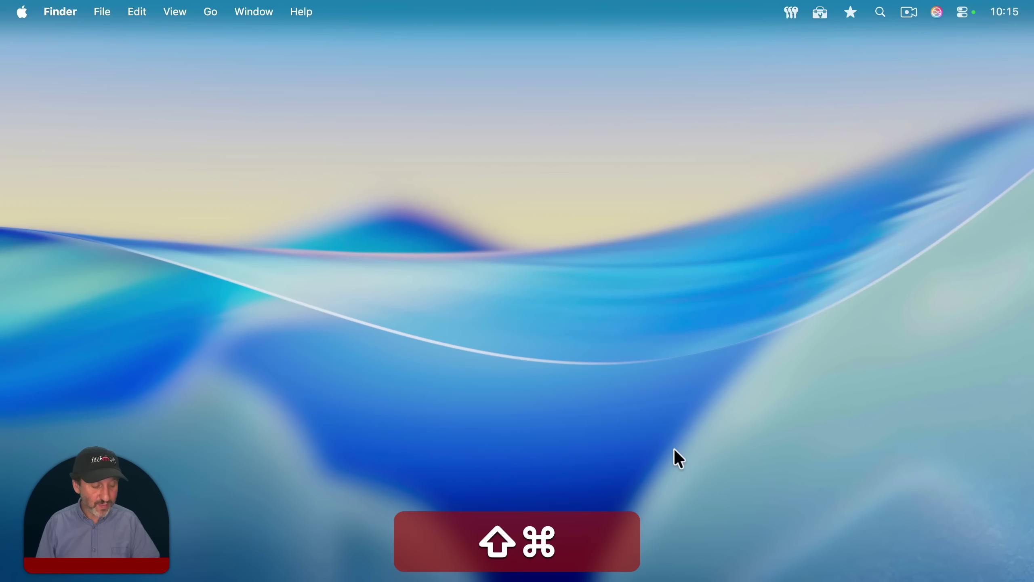
Take a Shift-Command-5 screenshot saved to Desktop, then a Custom Capture into Preview.
key(super+shift+5)
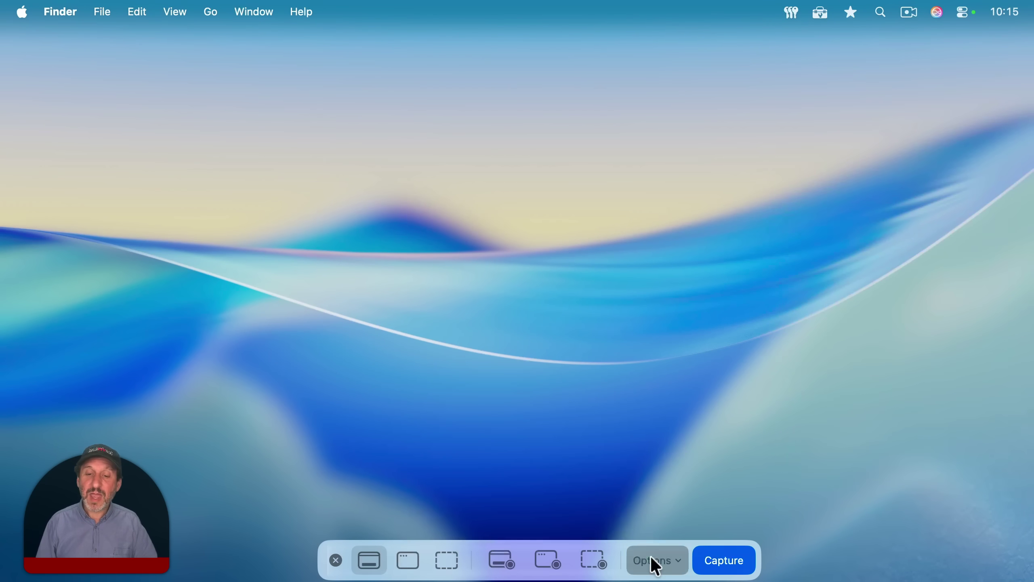
click(651, 558)
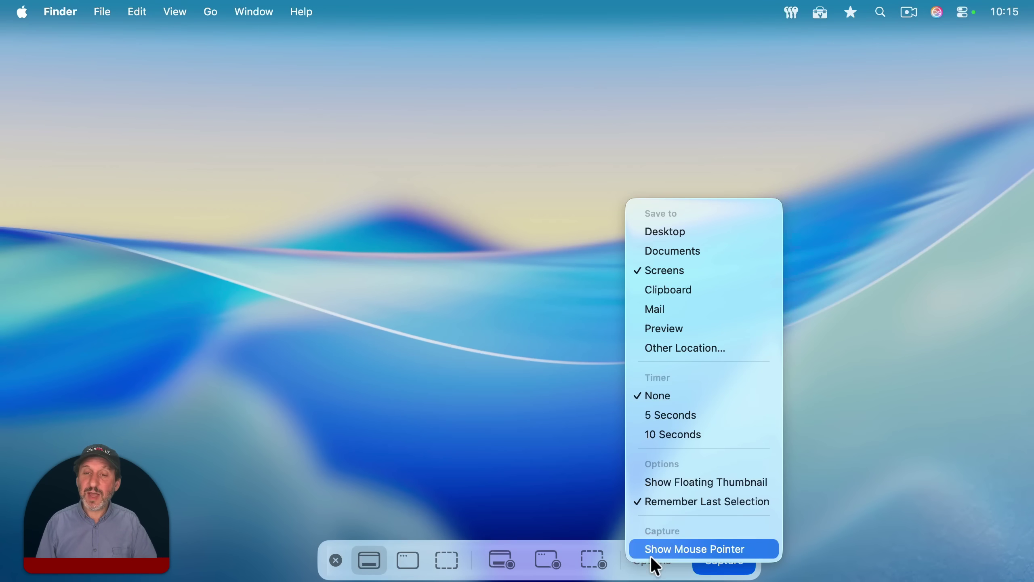
click(665, 231)
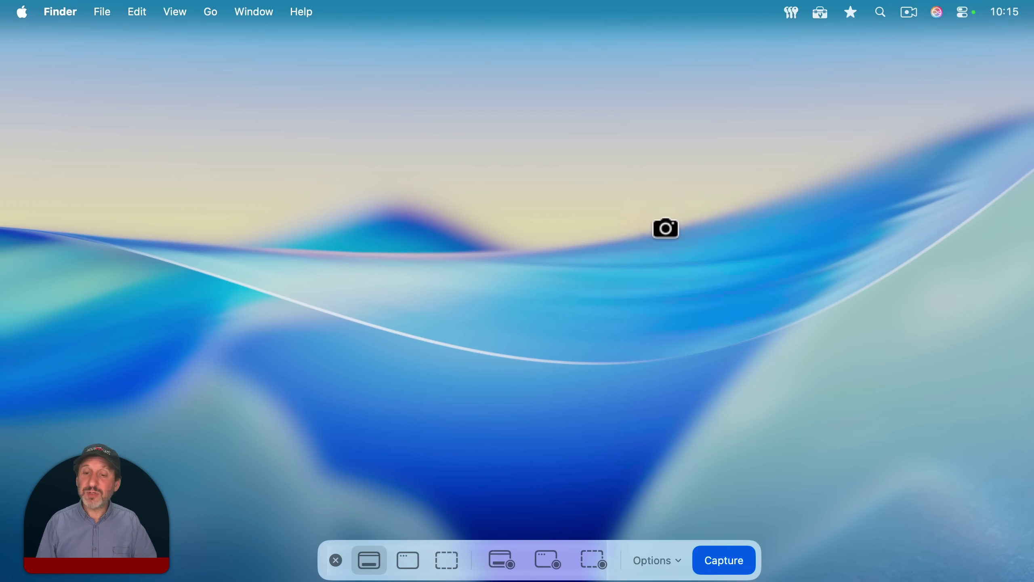
click(725, 546)
click(964, 13)
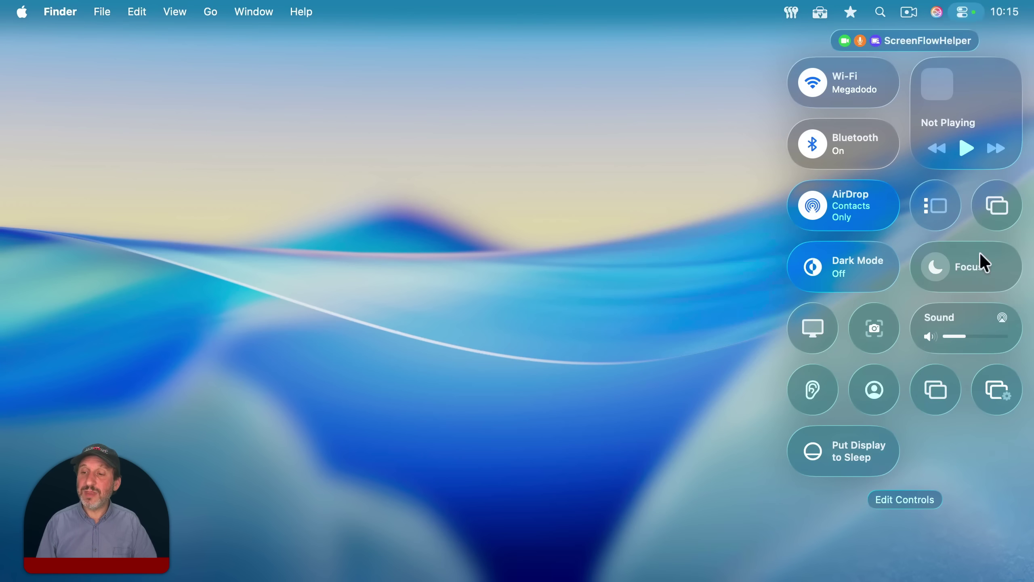
click(998, 388)
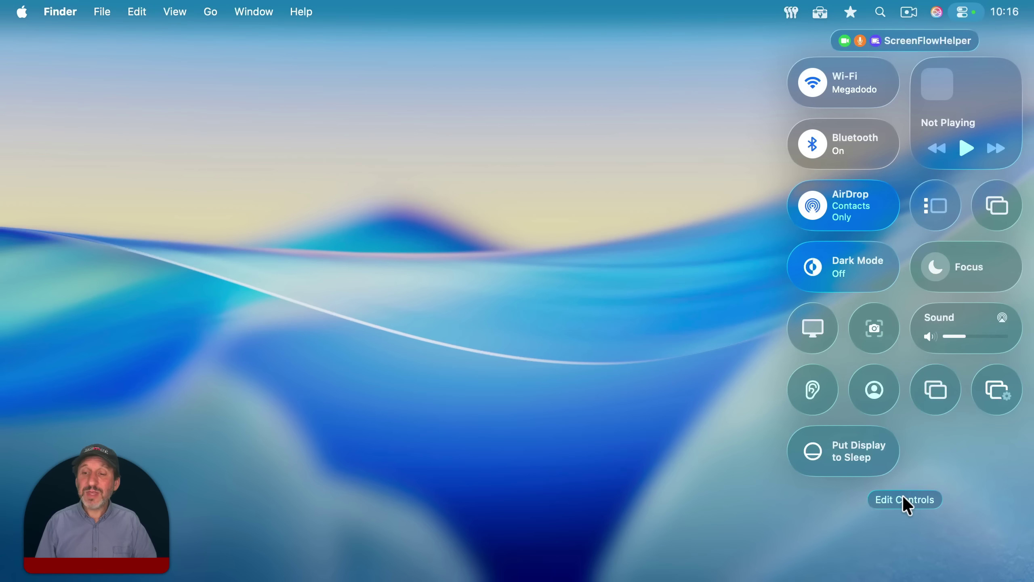
Add another Custom Capture control from Screenshot, keeping its Desktop destination.
click(902, 496)
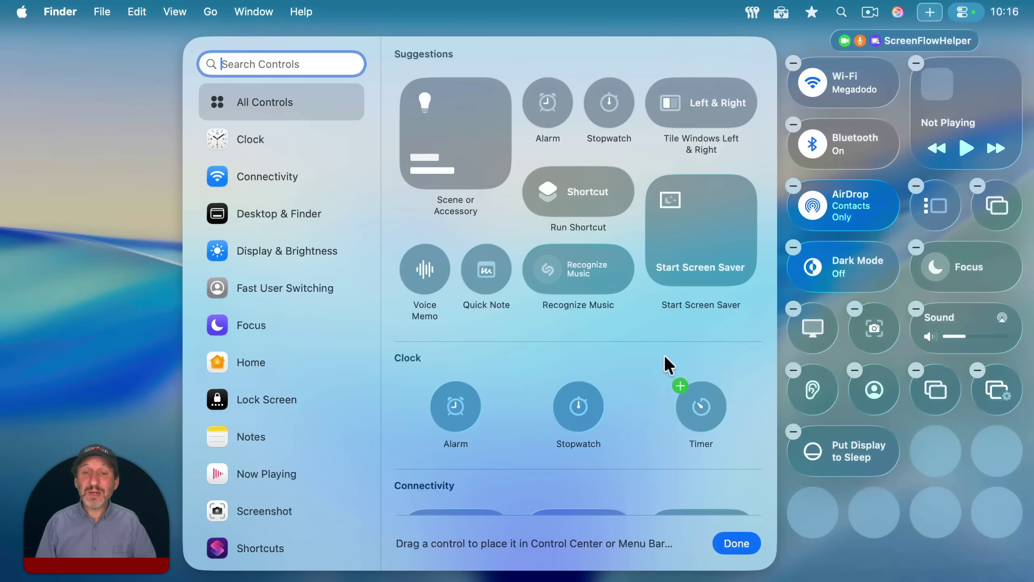
scroll(339, 436, down, 3)
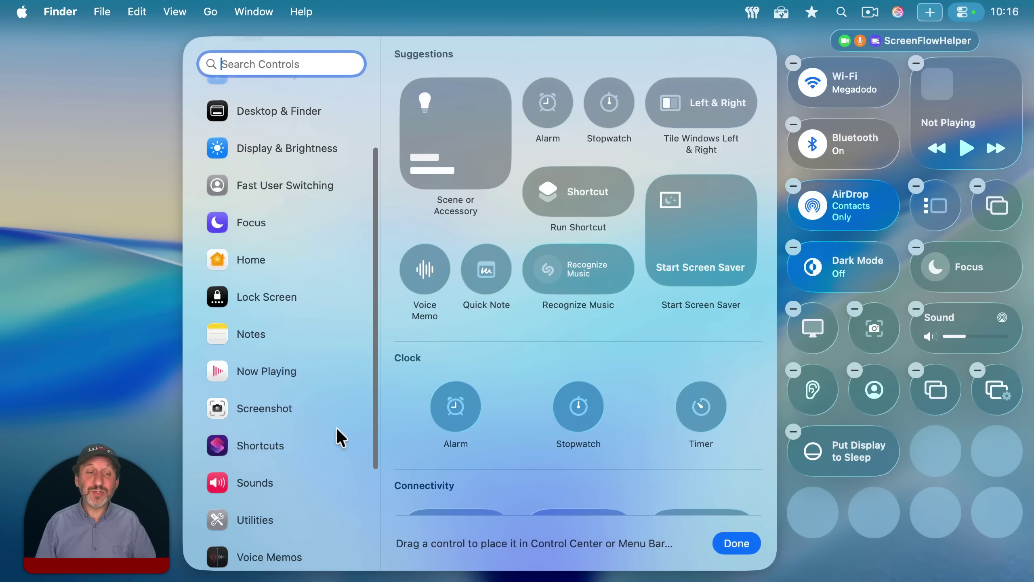
click(273, 401)
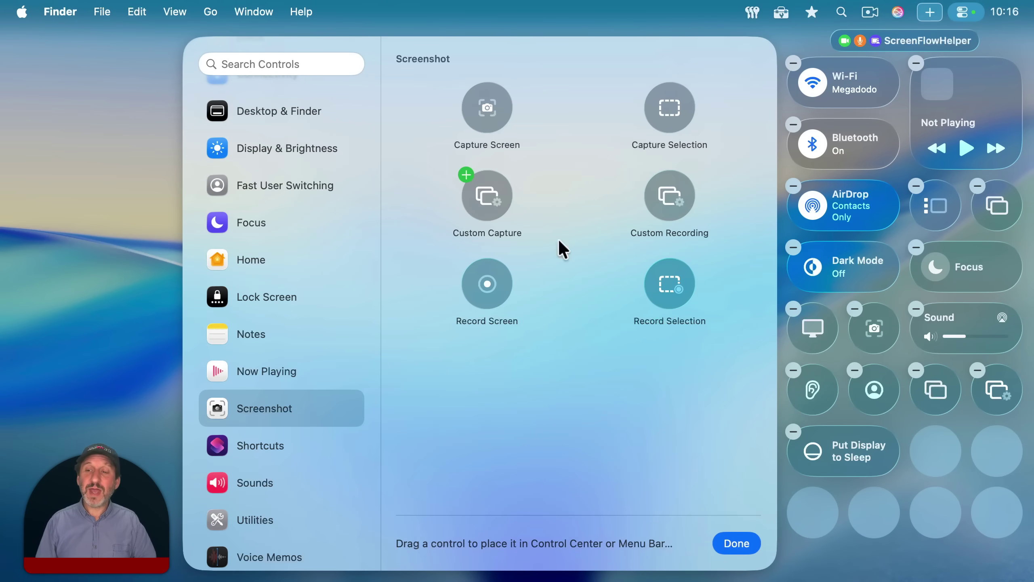
drag(718, 317, 938, 448)
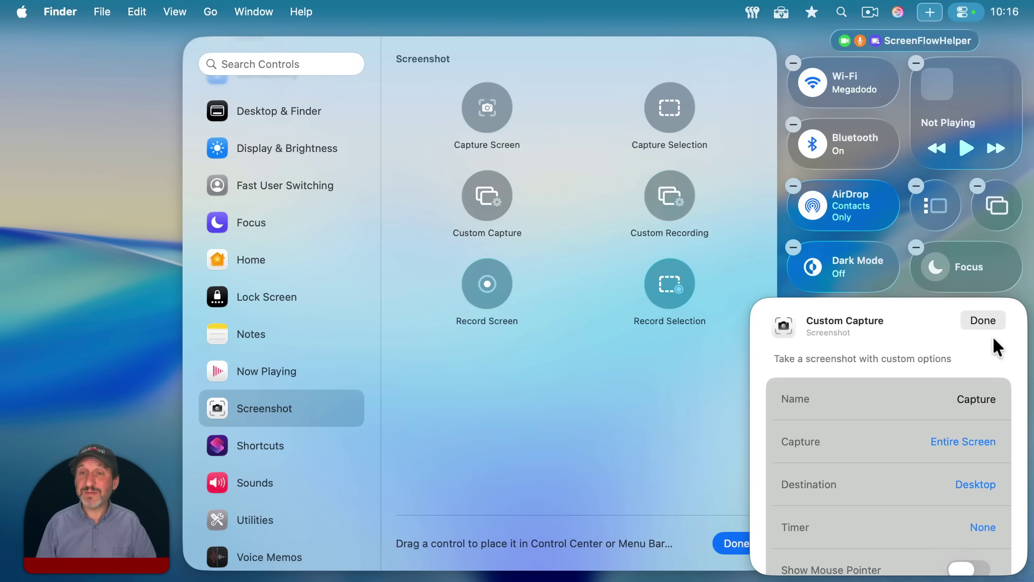
click(974, 484)
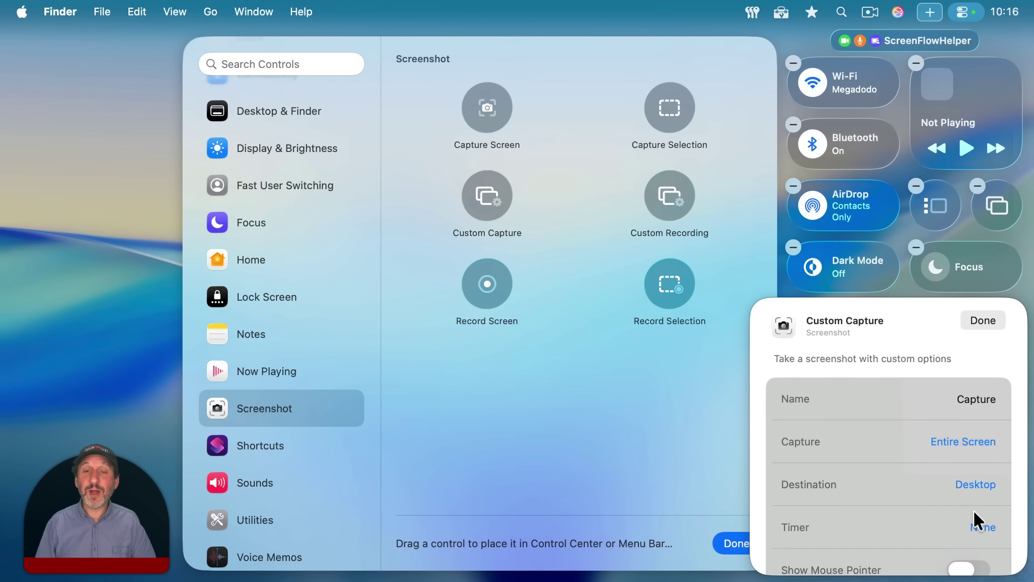
key(Escape)
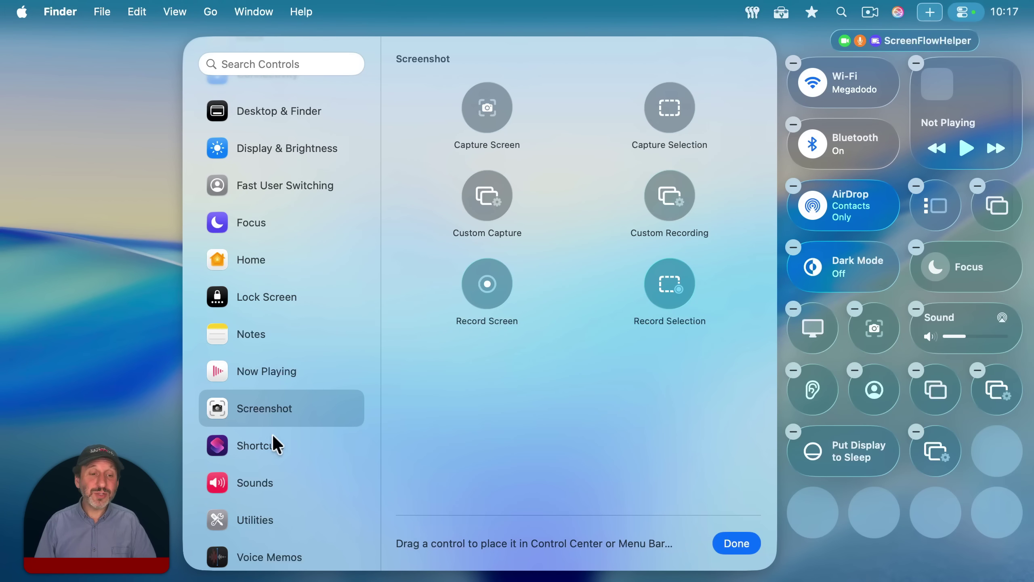
click(242, 453)
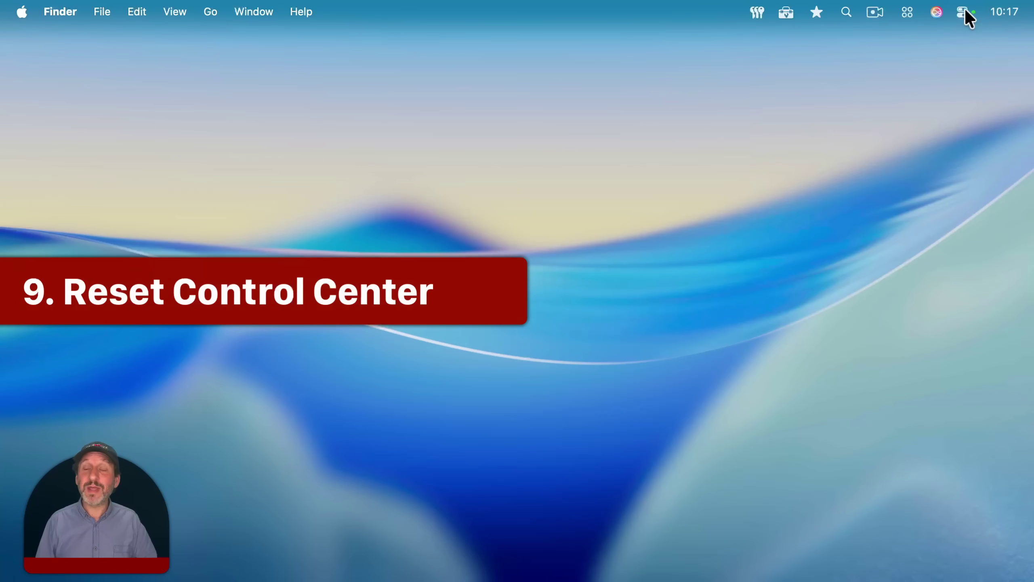
Open the Menu Bar pane of System Settings from the Apple menu.
click(965, 12)
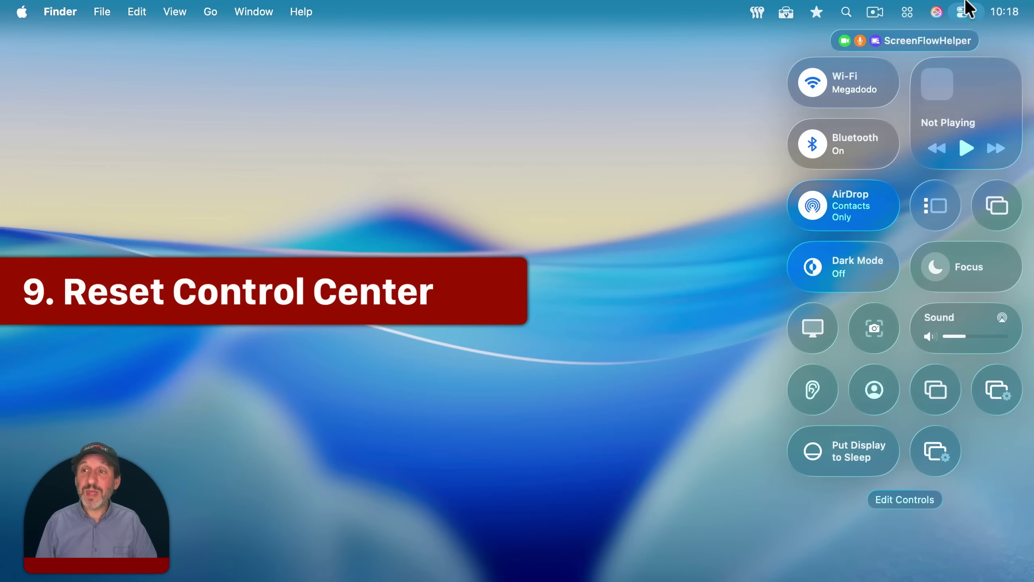
click(965, 13)
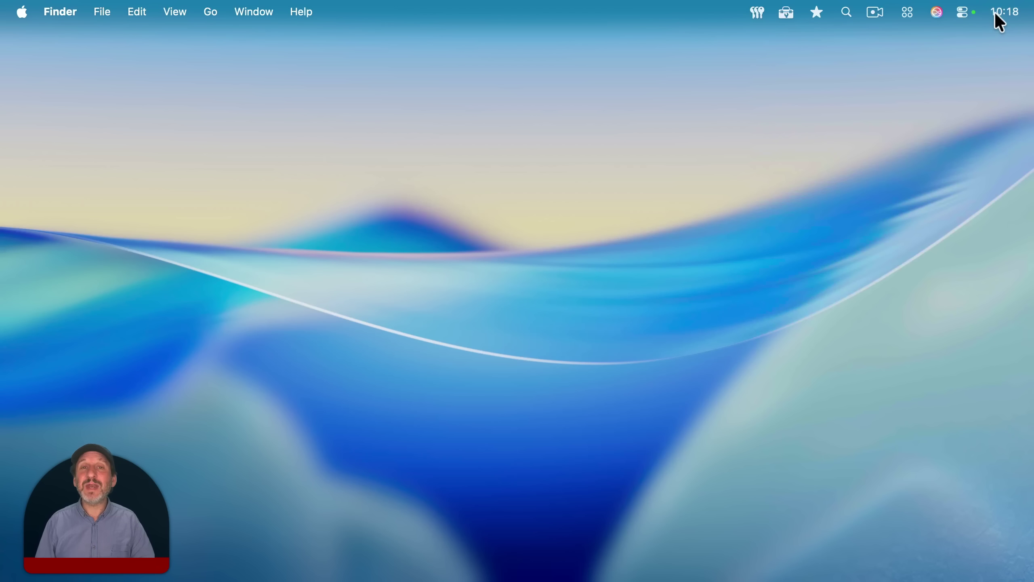
click(22, 14)
click(37, 62)
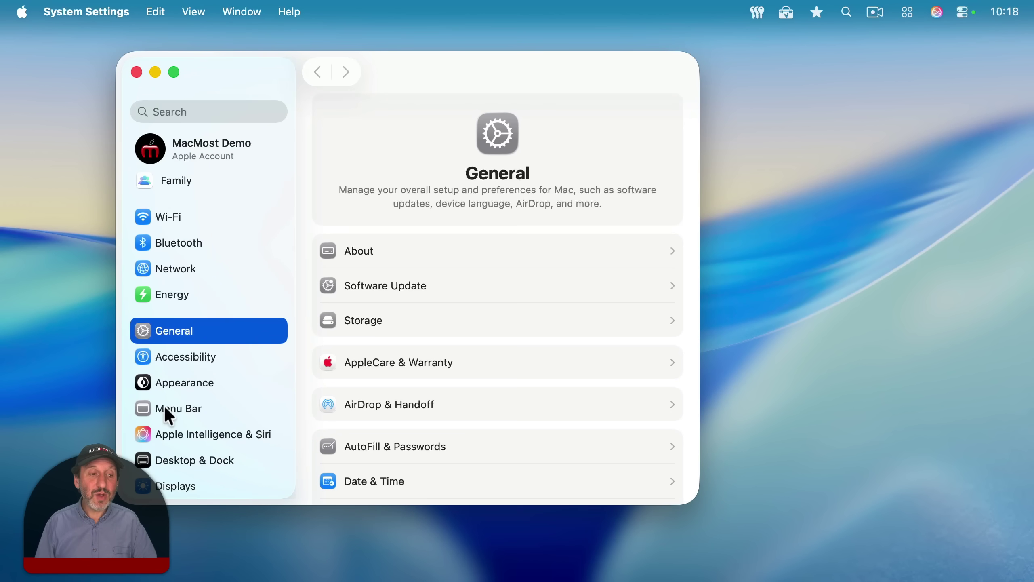
click(166, 407)
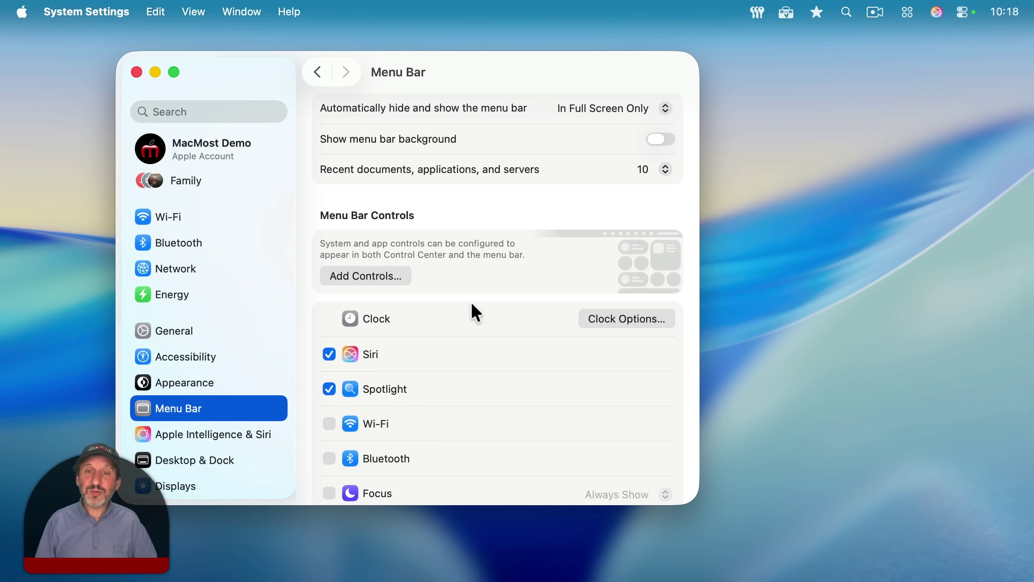
scroll(473, 306, down, 1)
scroll(472, 306, down, 5)
scroll(472, 306, down, 8)
scroll(473, 306, down, 1)
Reset Control Center to factory defaults and check the default layout.
click(547, 480)
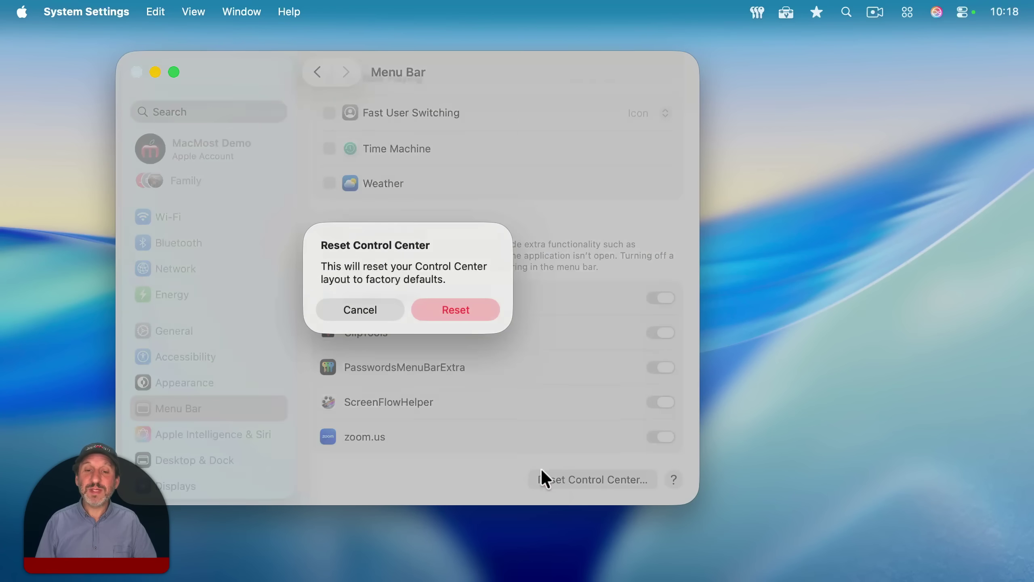
click(467, 314)
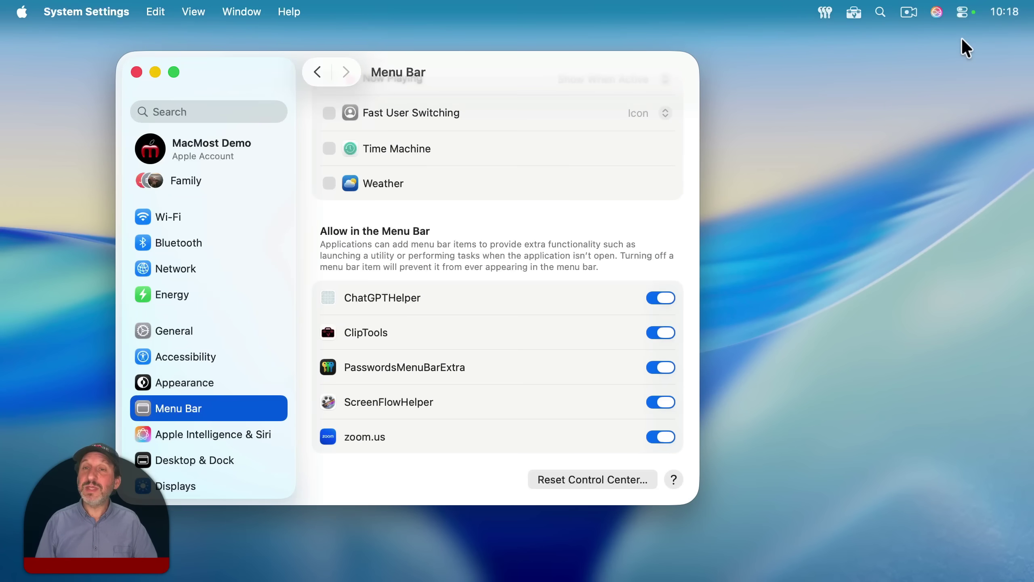
click(964, 12)
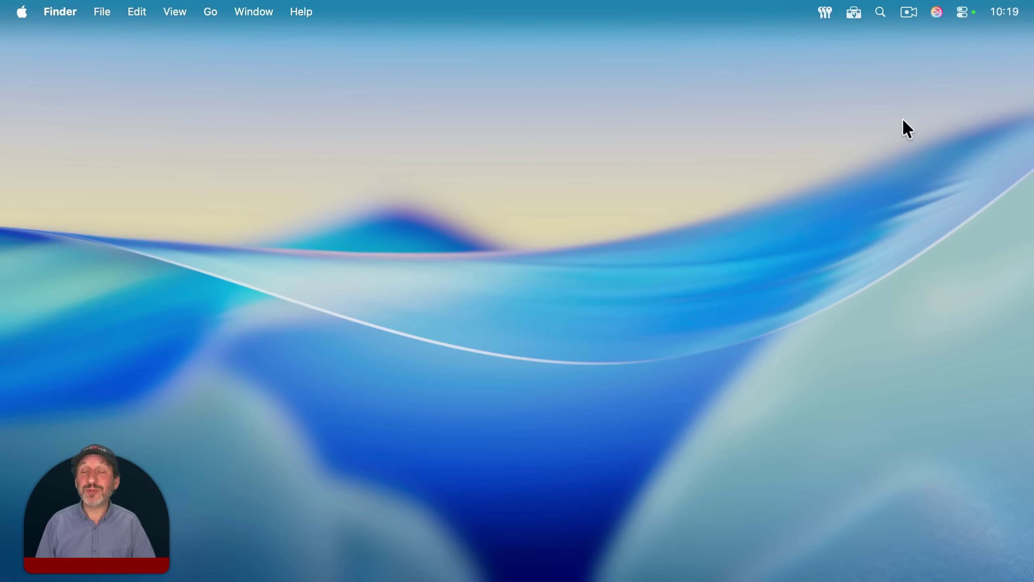
click(963, 12)
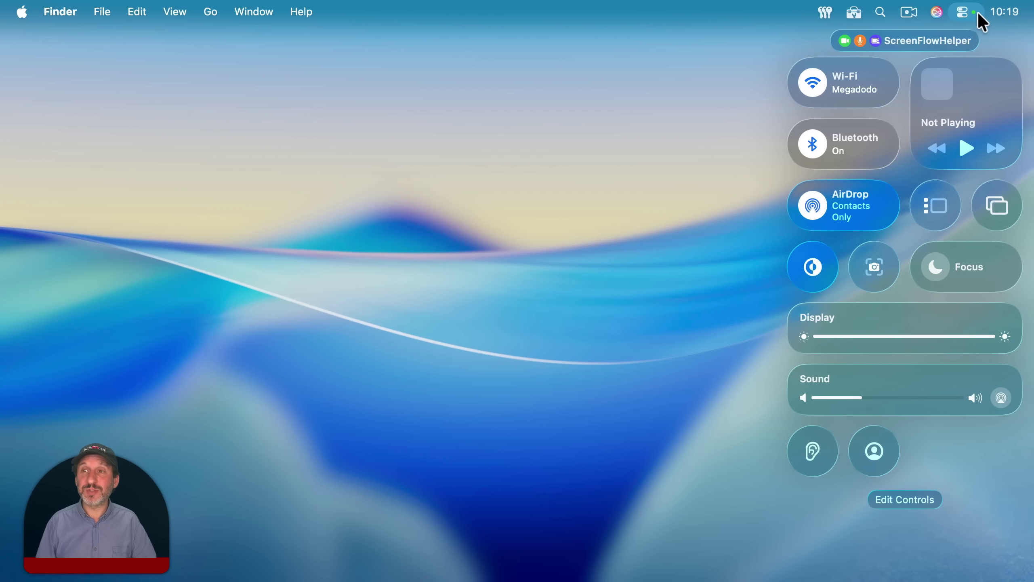
click(624, 123)
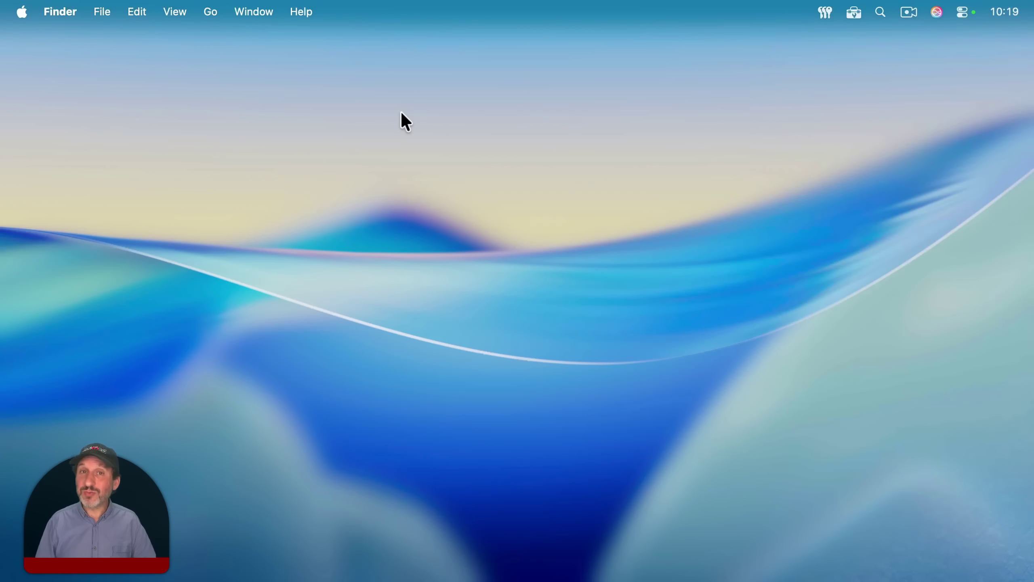
click(22, 12)
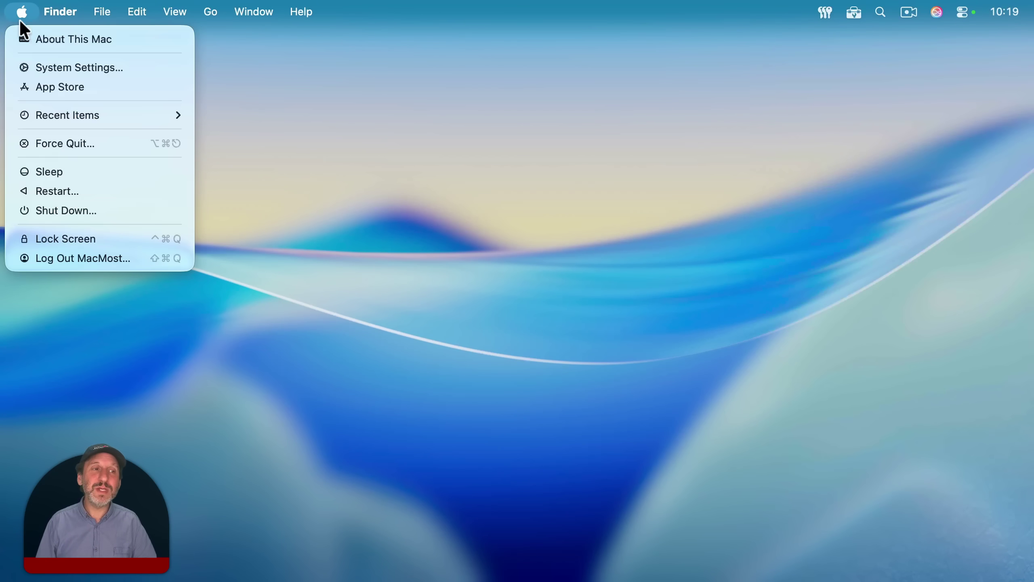
click(35, 67)
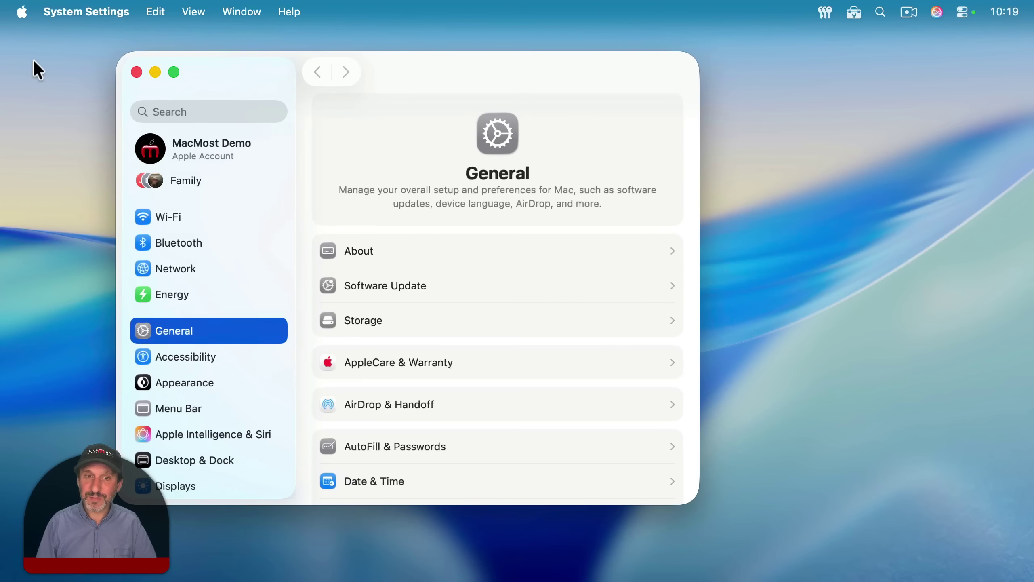
scroll(195, 404, down, 2)
scroll(194, 396, down, 5)
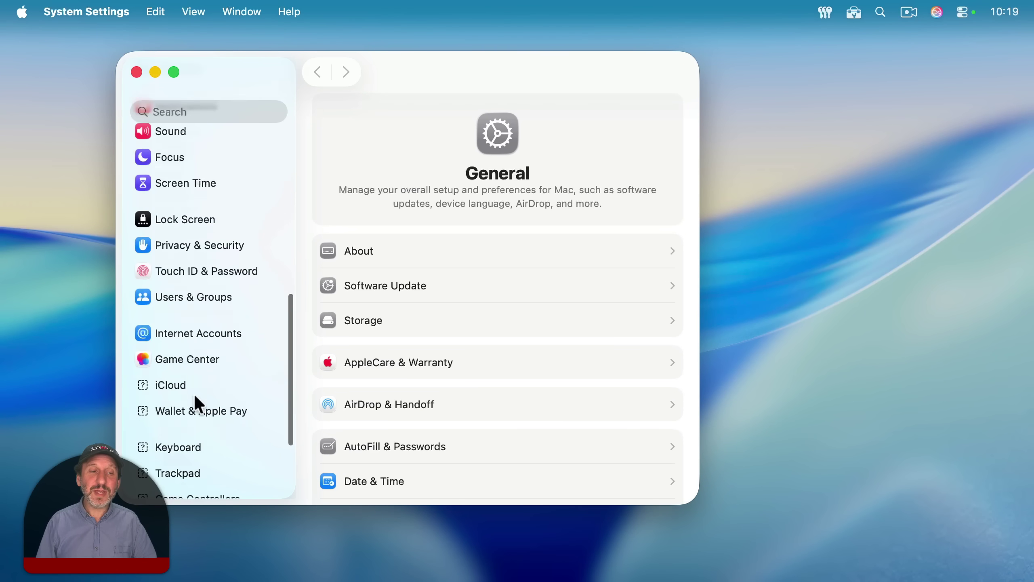
click(167, 444)
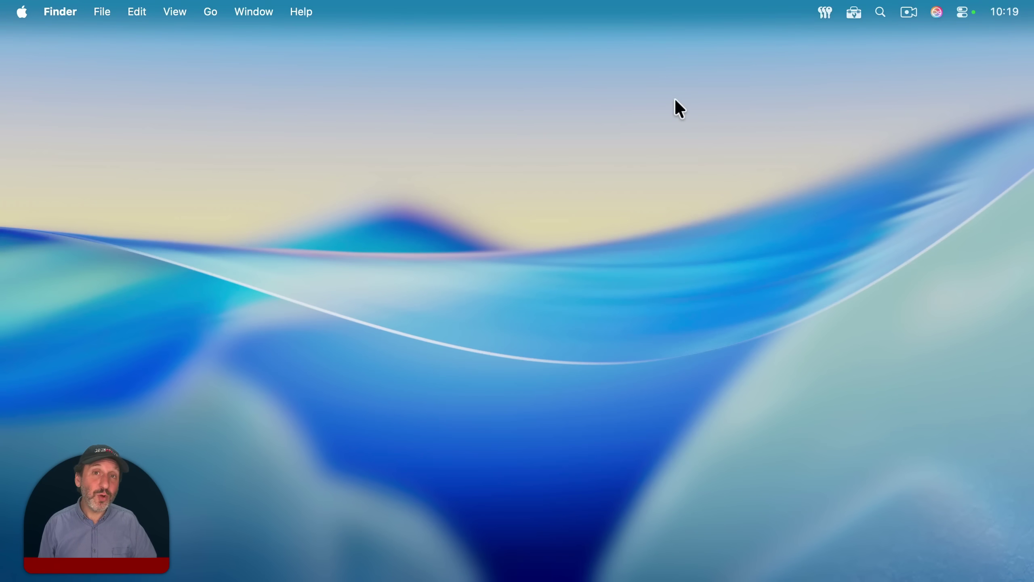
Open Control Center with Globe+C, closing and reopening it once.
key(fn+c)
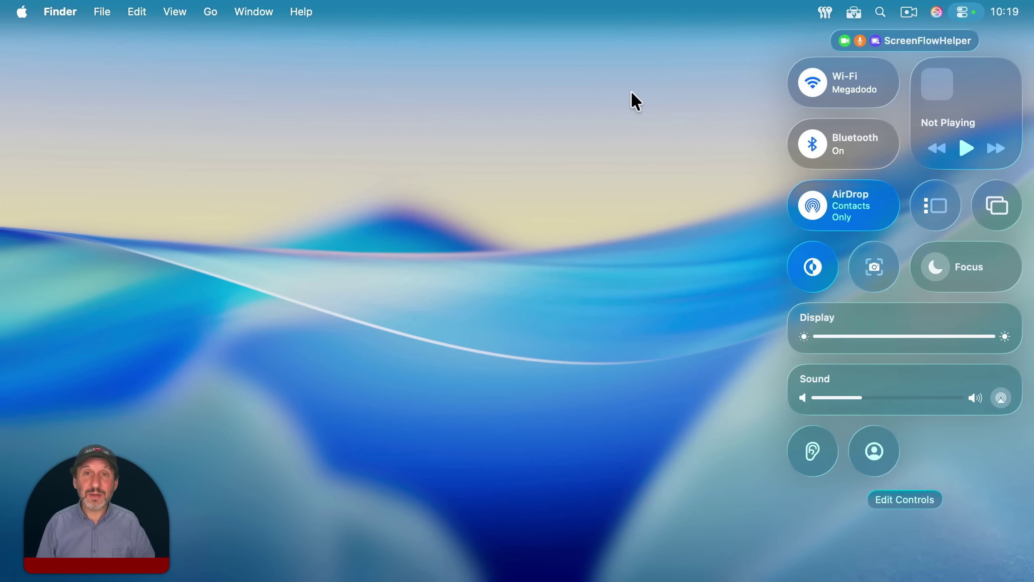
key(fn+c)
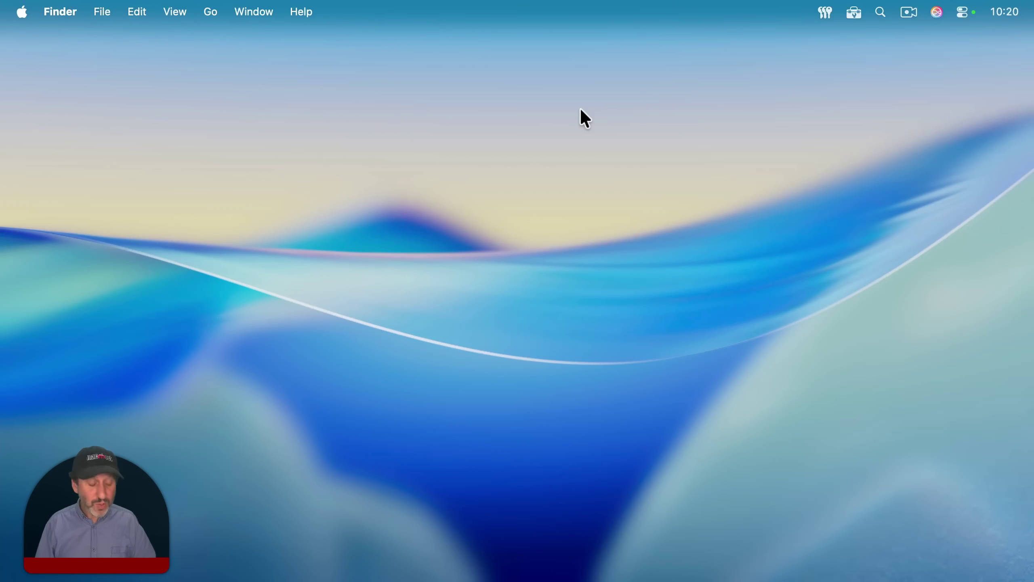
key(fn+c)
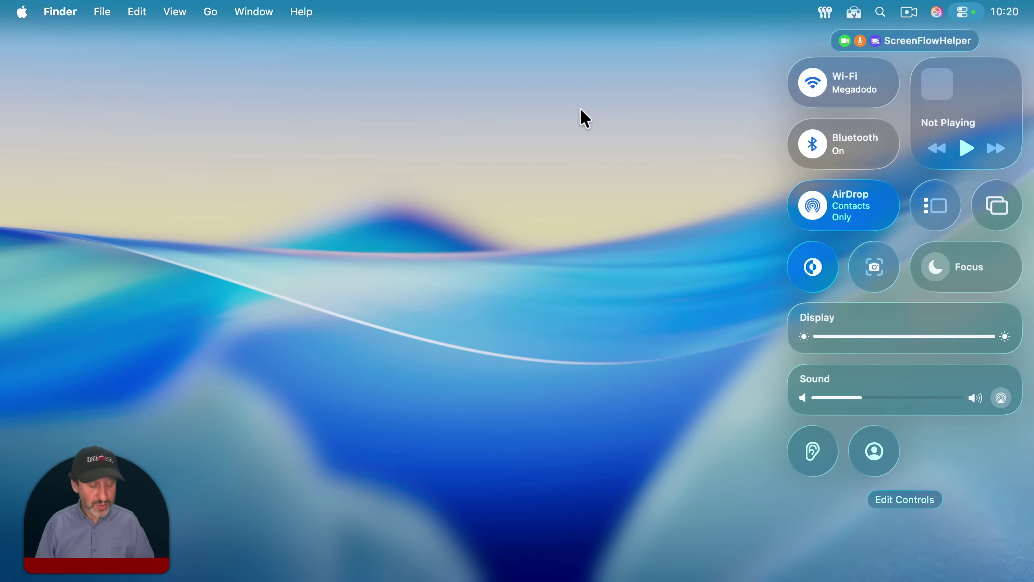
Tab focus through the controls, past display brightness, to the sound volume slider.
key(Tab)
key(Tab)
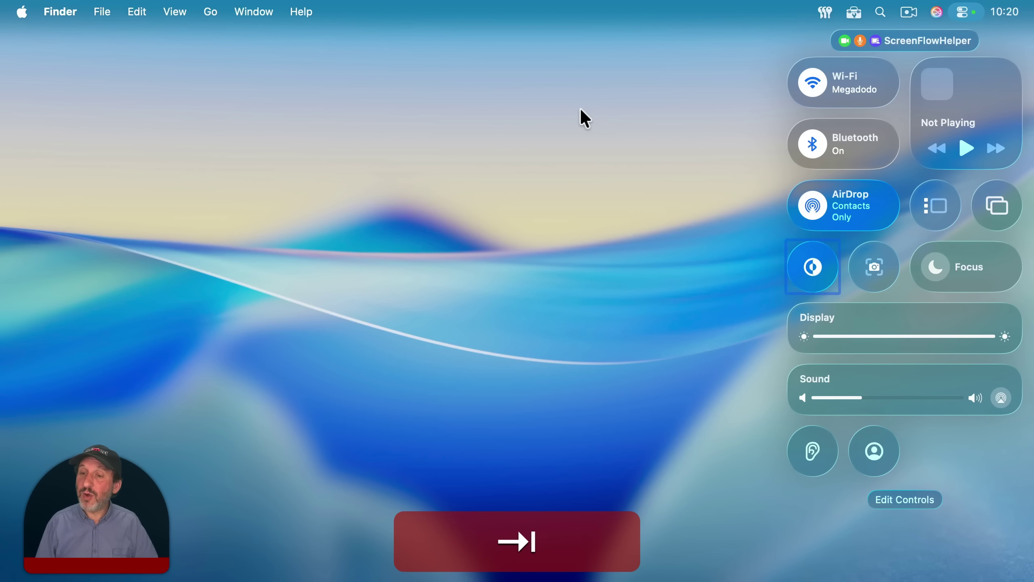
key(Tab)
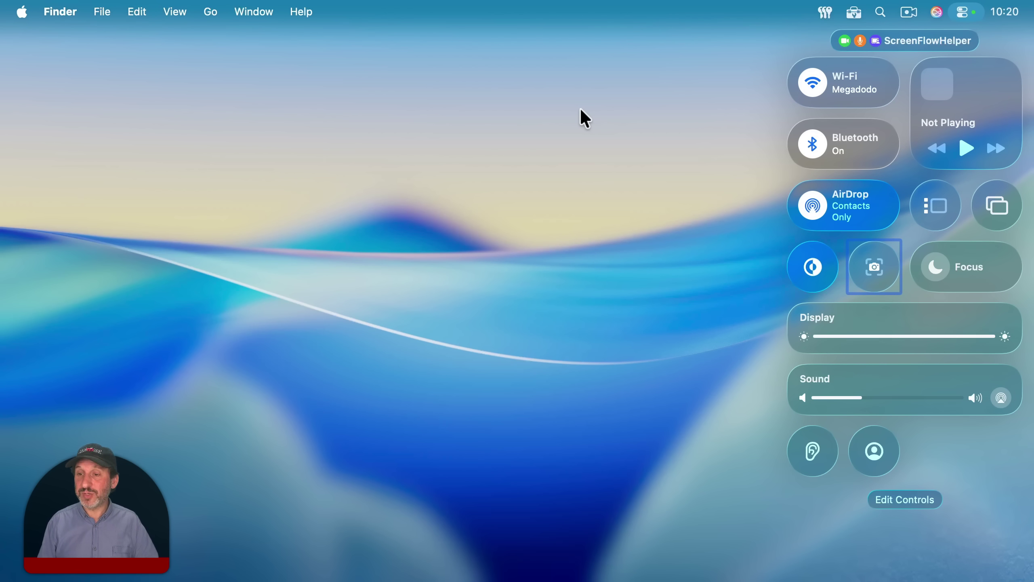
key(Tab)
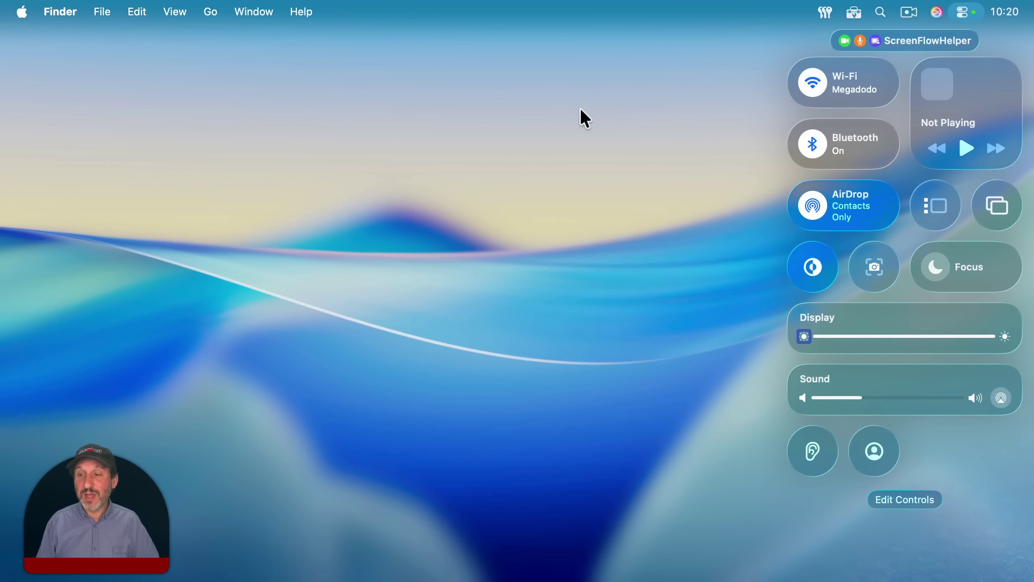
key(Tab)
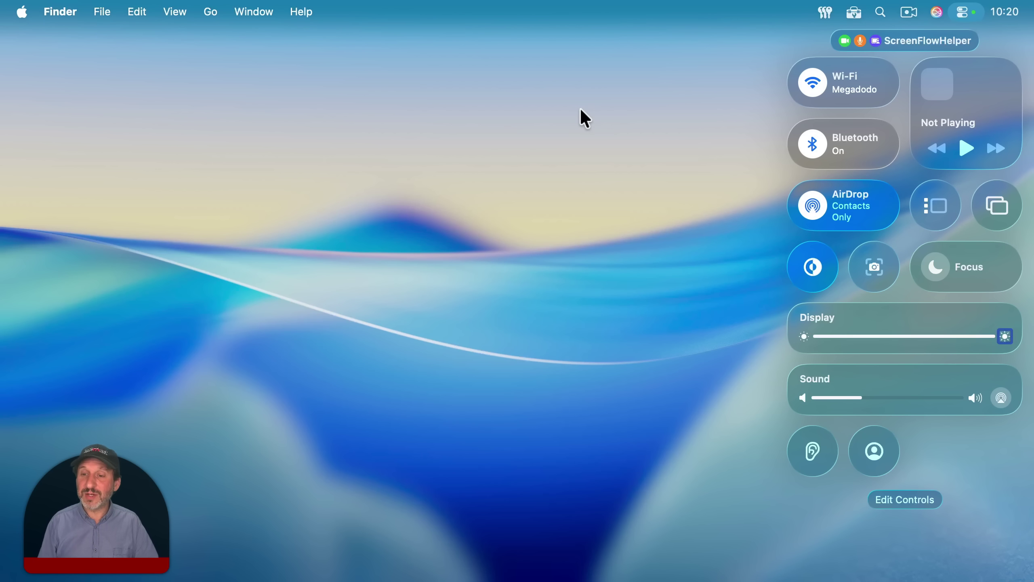
key(Tab)
key(Tab)
key(Tab)
key(Tab)
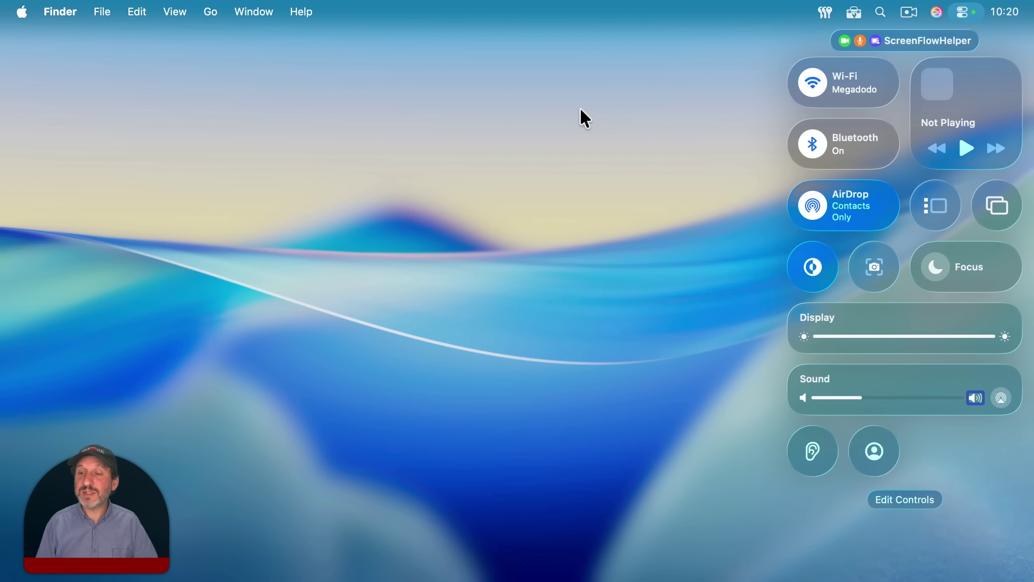
key(space)
key(space)
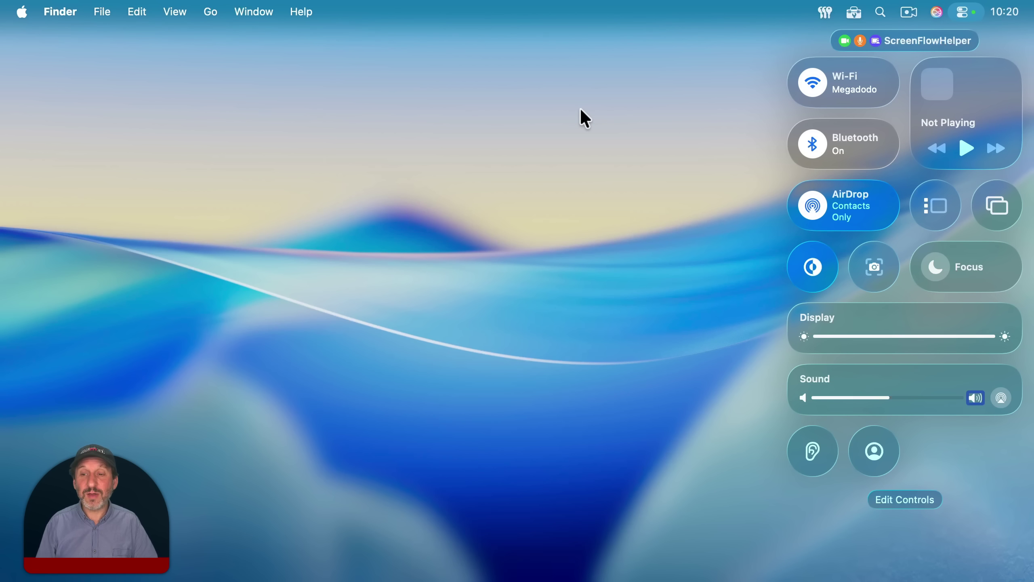
key(shift+Tab)
key(shift+space)
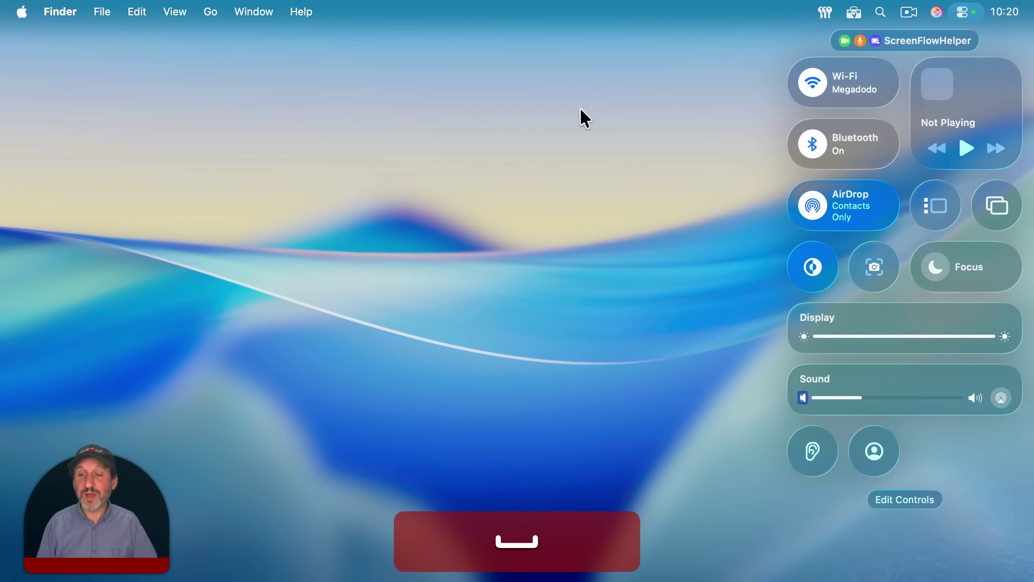
key(Tab)
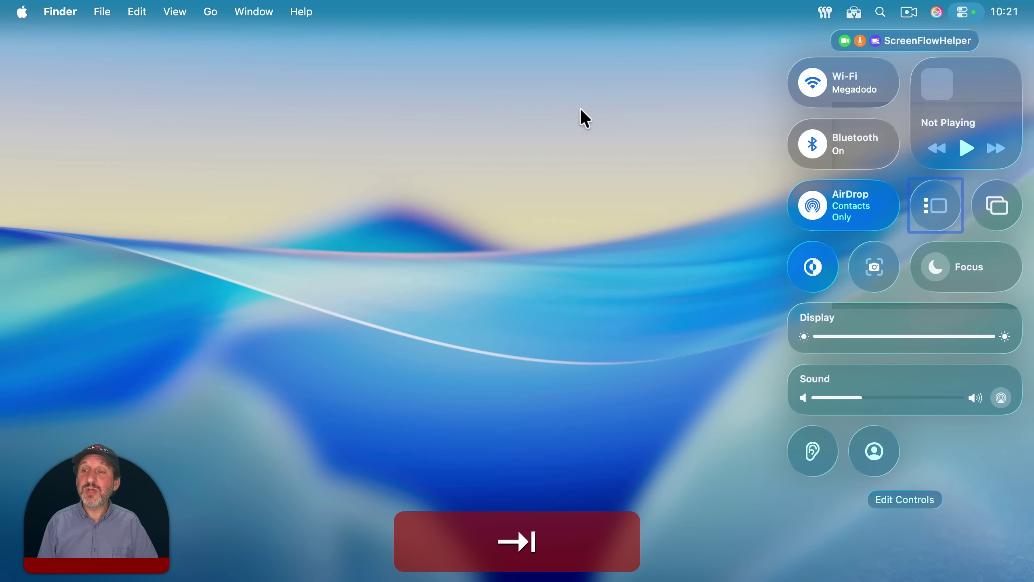
key(Tab)
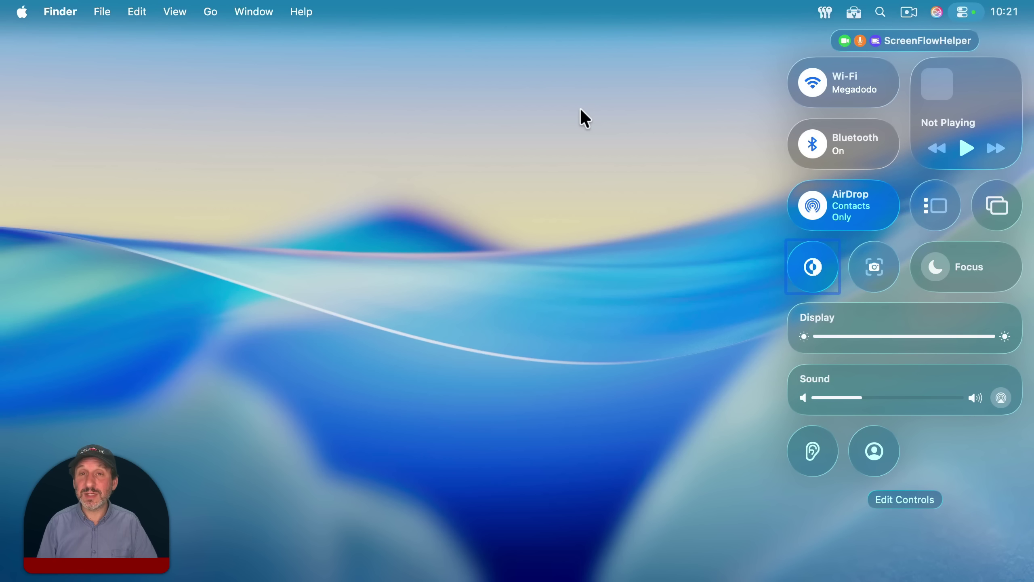
key(space)
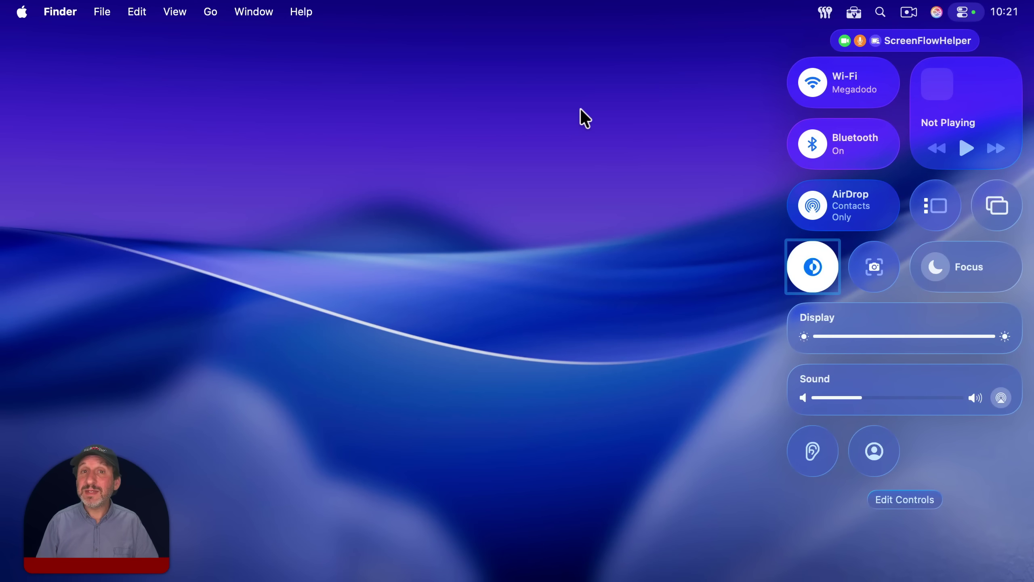
key(space)
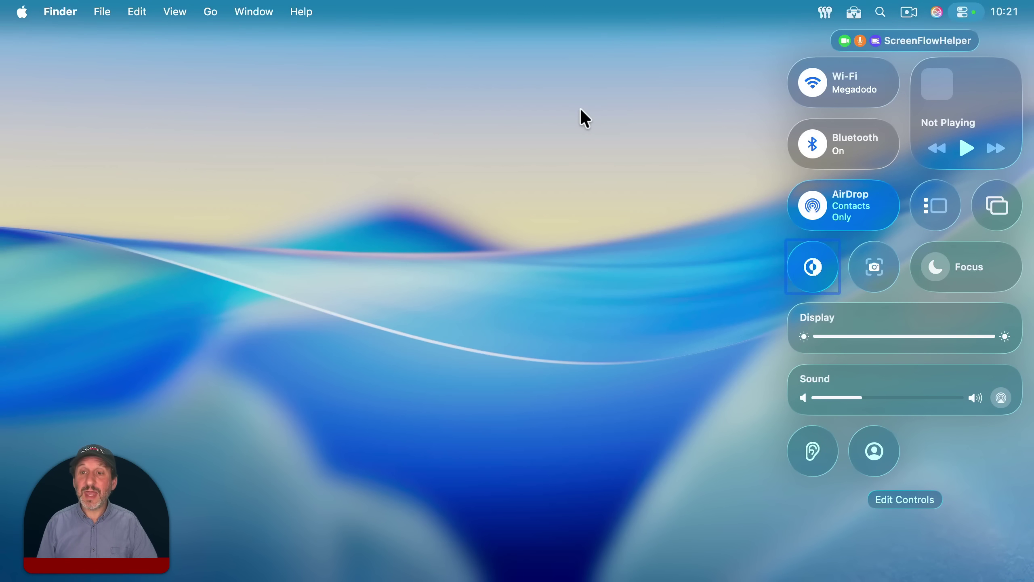
Dismiss Control Center with Escape, leaving only the desktop.
key(Escape)
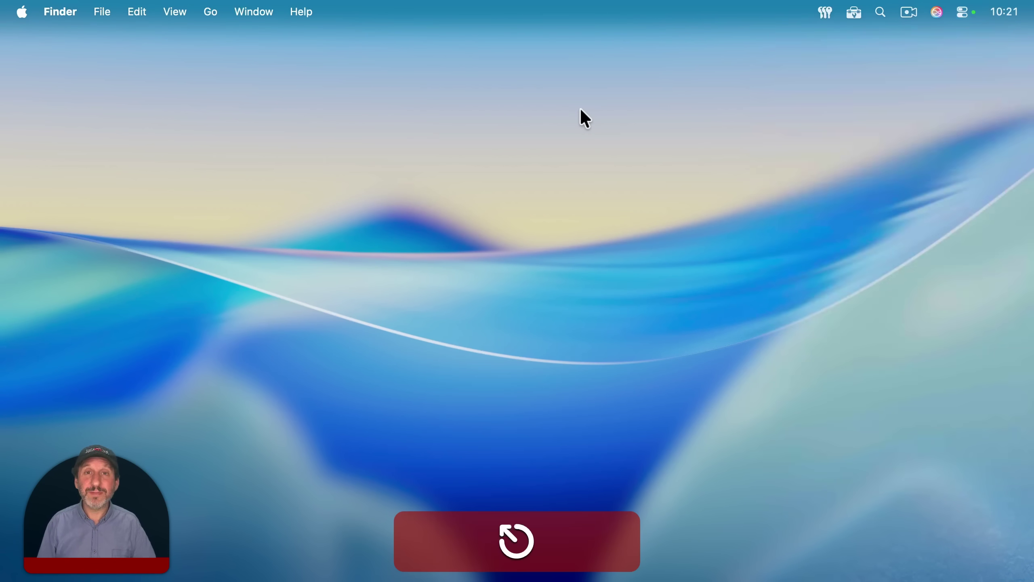